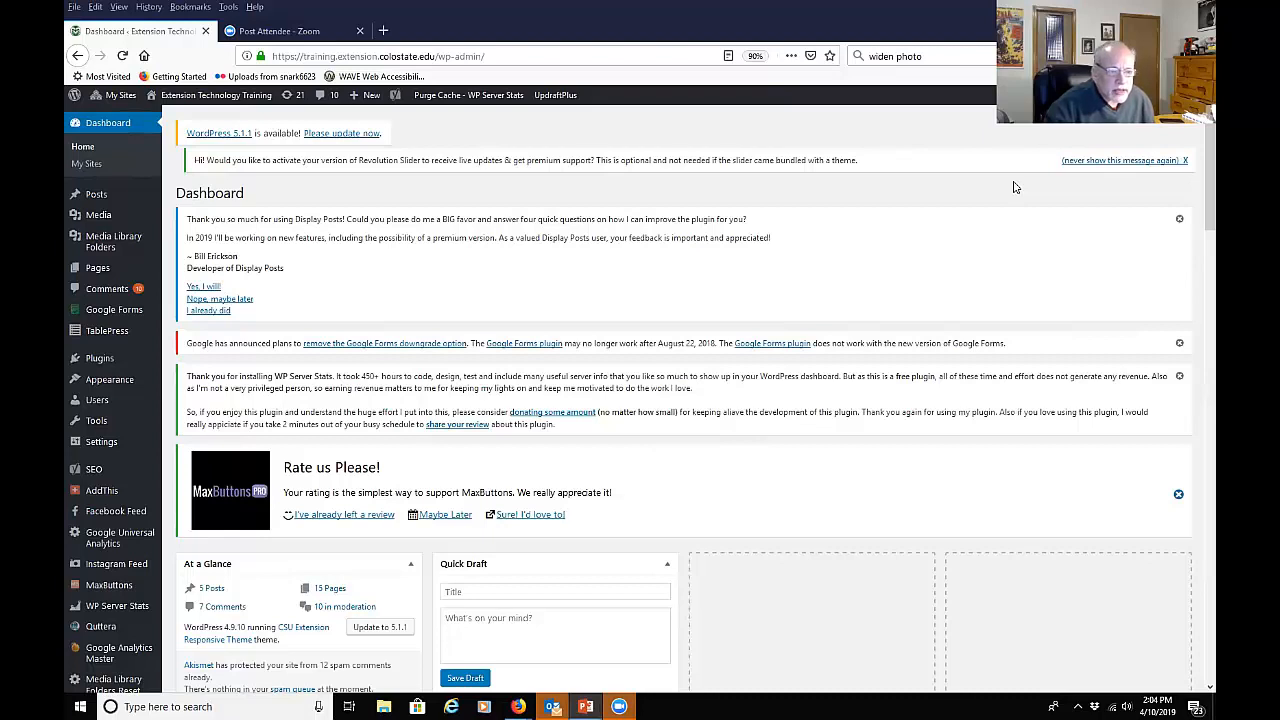
Step: Open the Slider Revolution plugin's overview page from the WordPress dashboard
mouse_move(1150, 95)
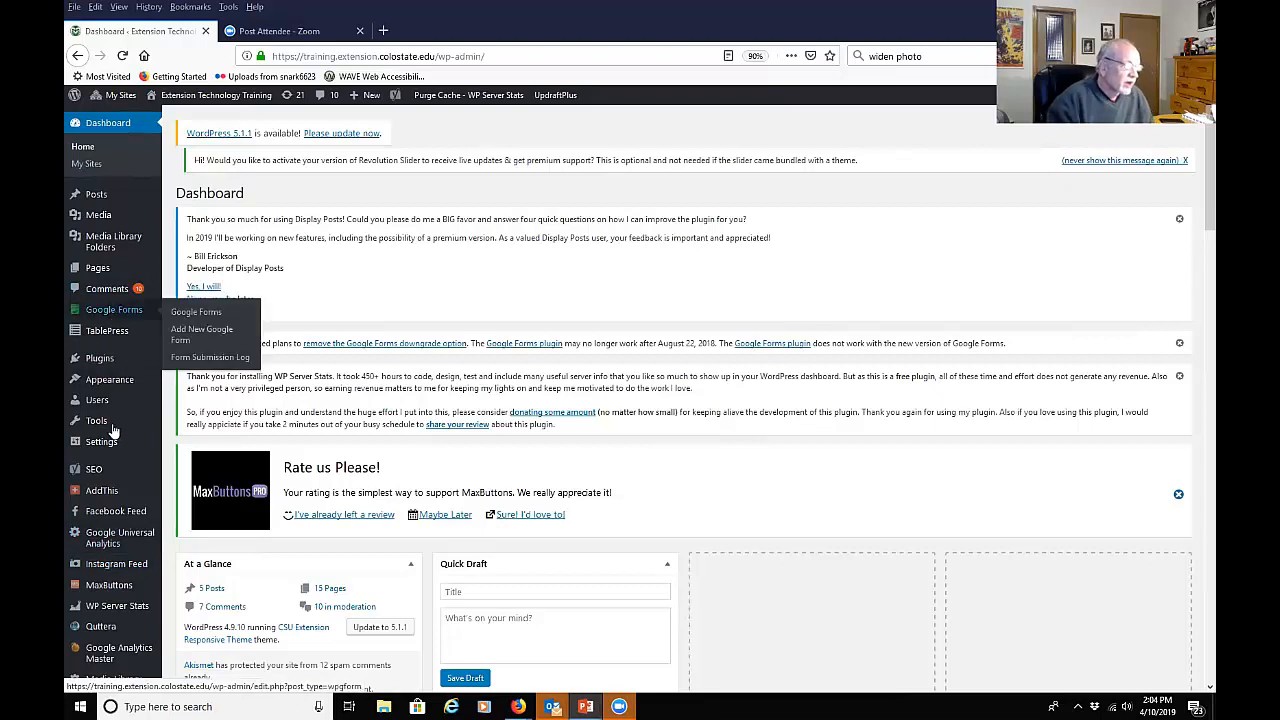
mouse_move(150, 636)
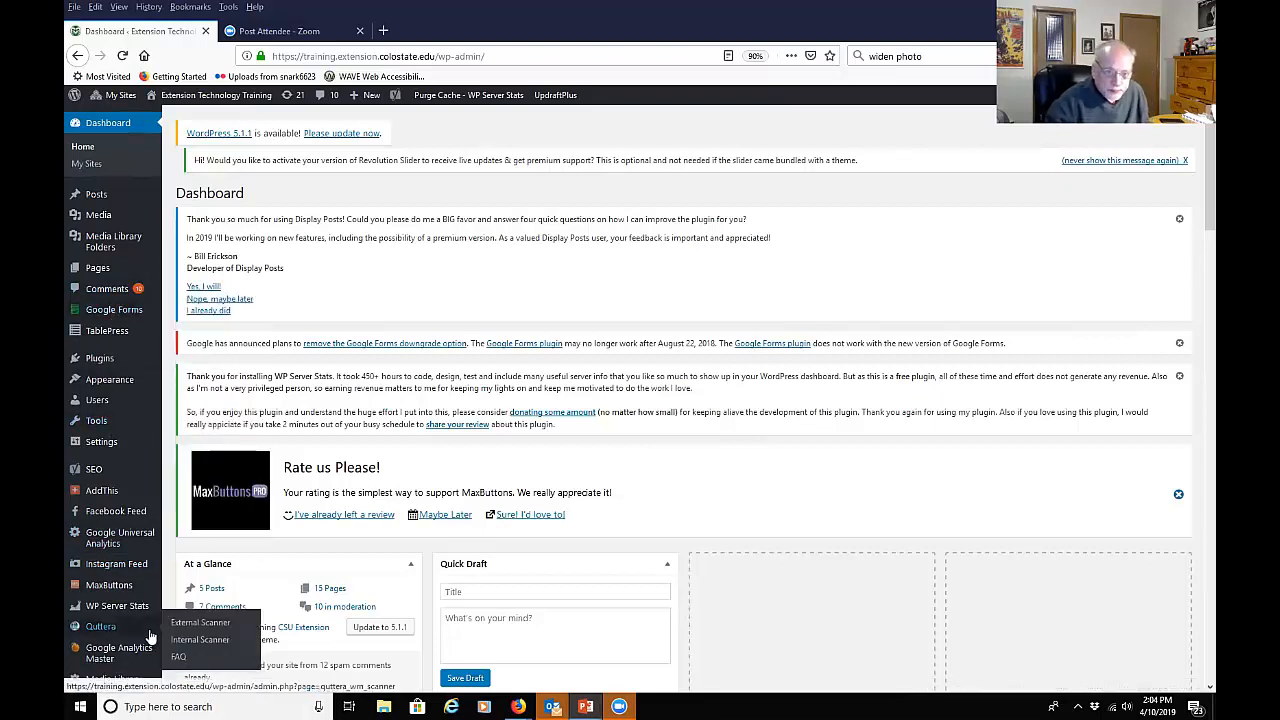
scroll(150, 636, "down", 3)
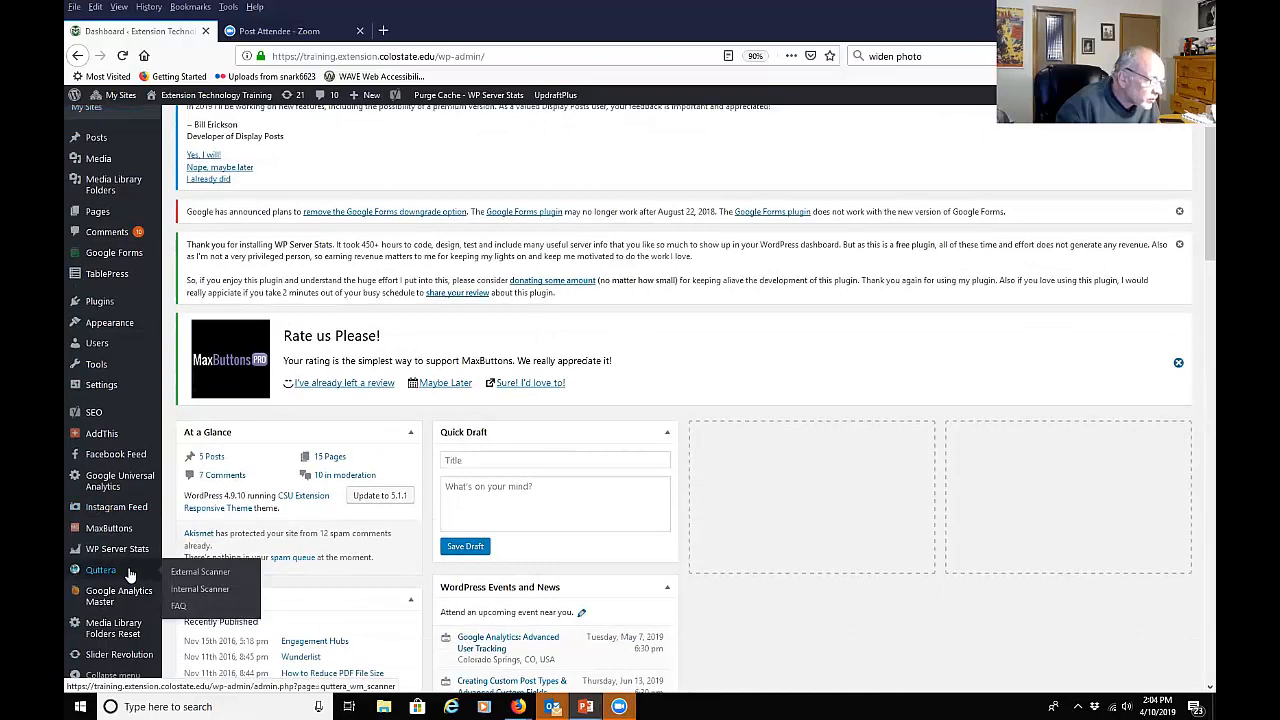
mouse_move(101, 663)
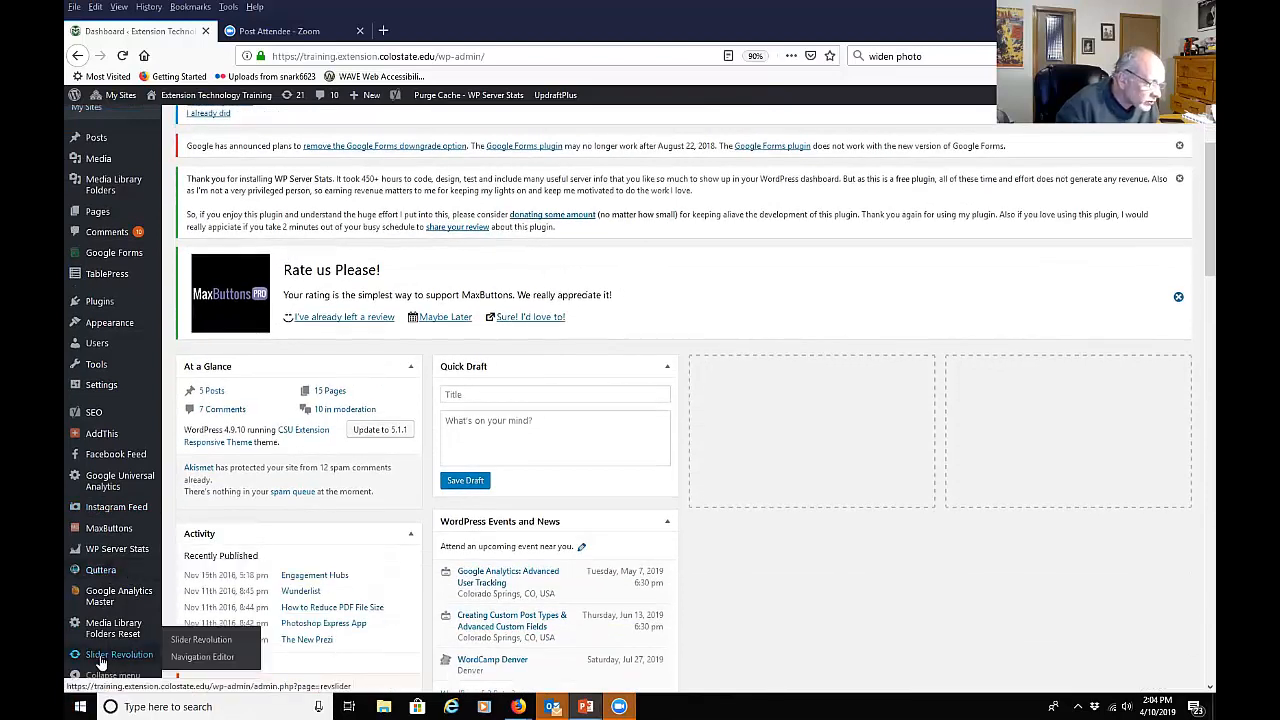
left_click(181, 642)
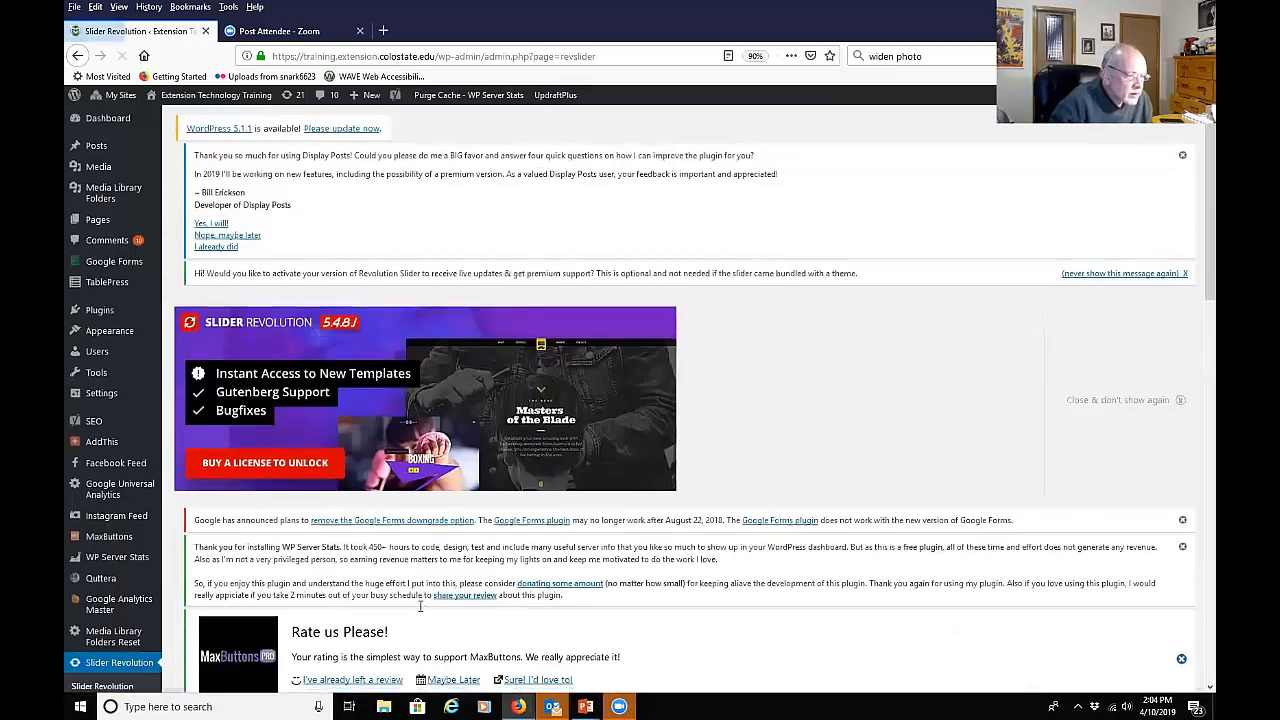
Step: Look over the existing Revolution Sliders and start a new slider
scroll(422, 610, "down", 3)
scroll(420, 608, "down", 2)
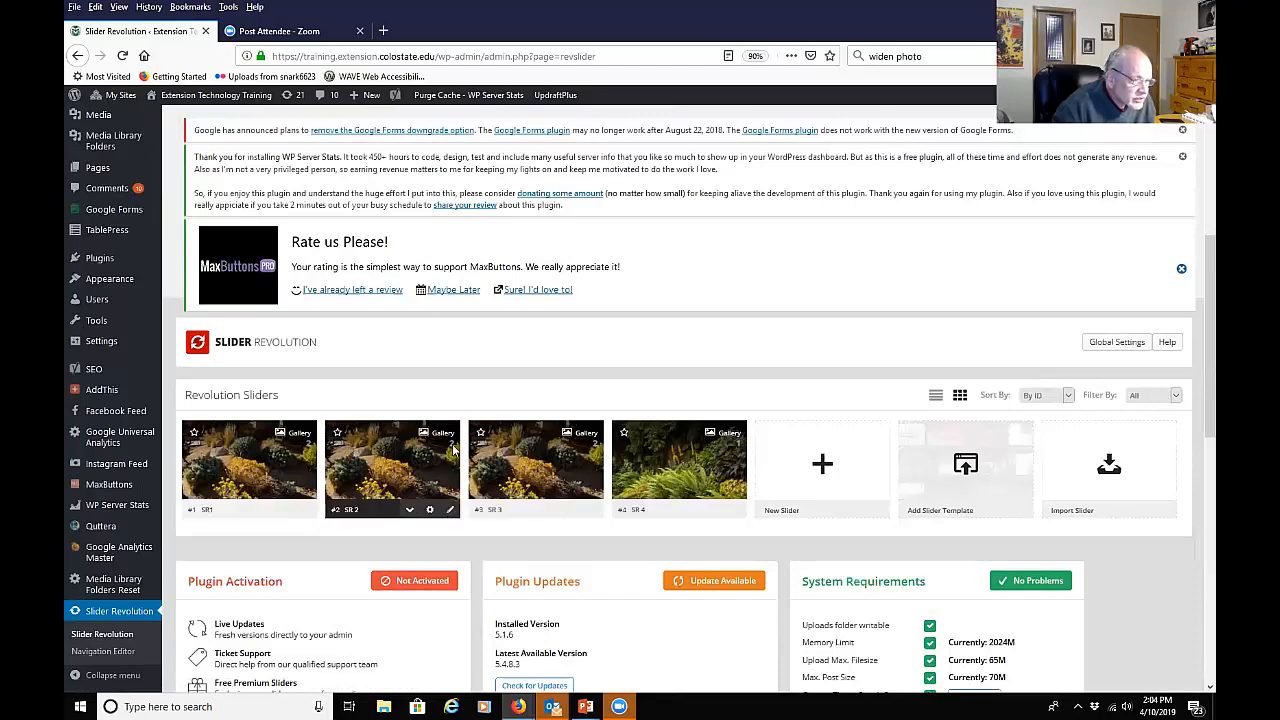
scroll(417, 492, "down", 2)
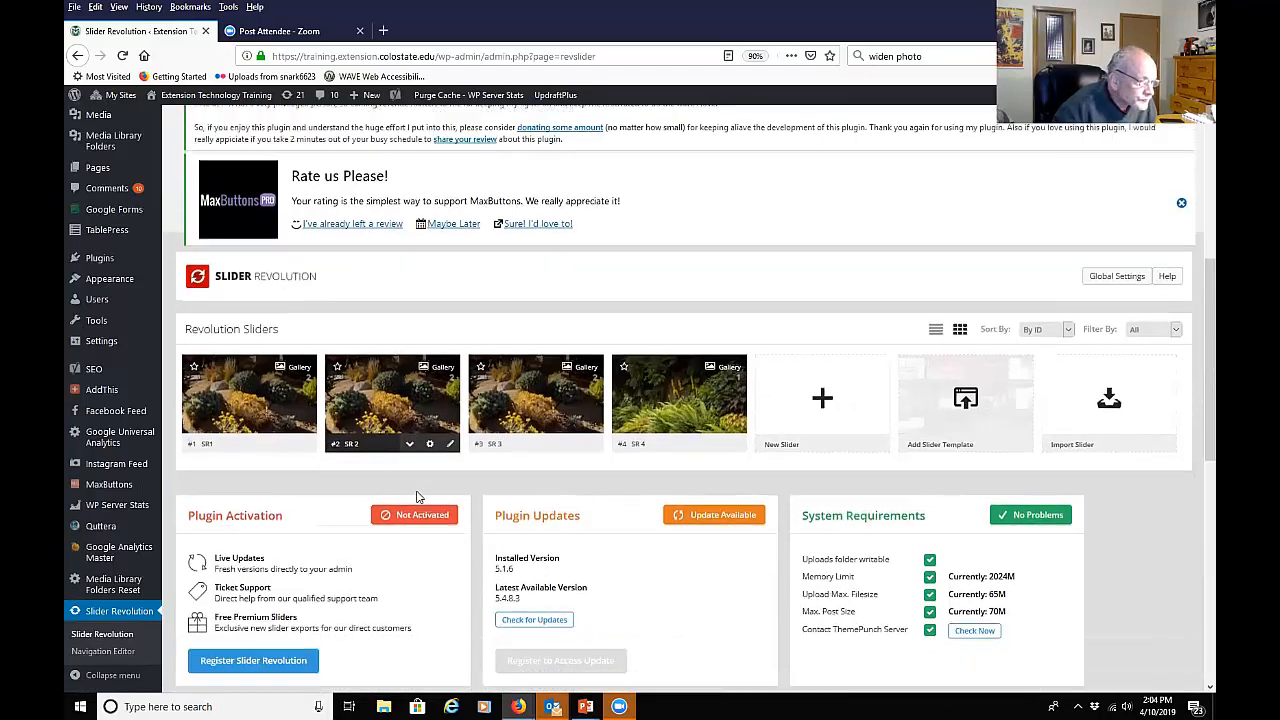
scroll(417, 497, "down", 5)
scroll(418, 497, "up", 5)
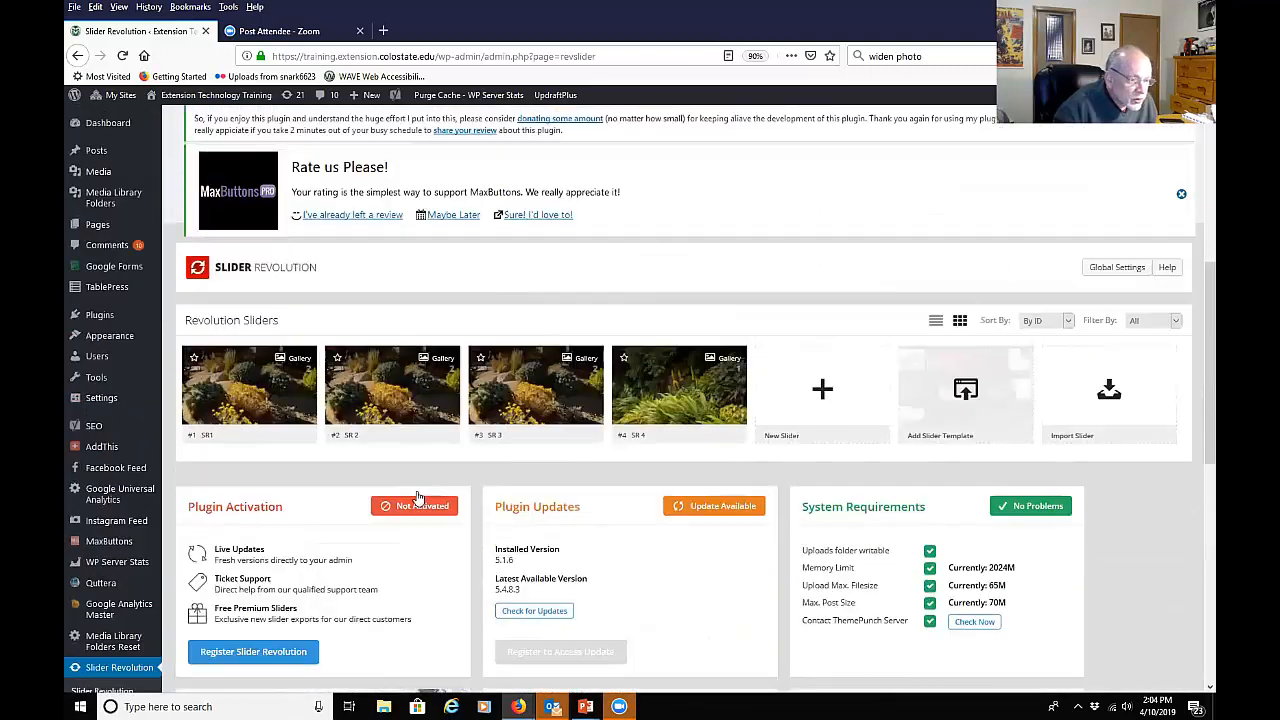
scroll(418, 497, "up", 3)
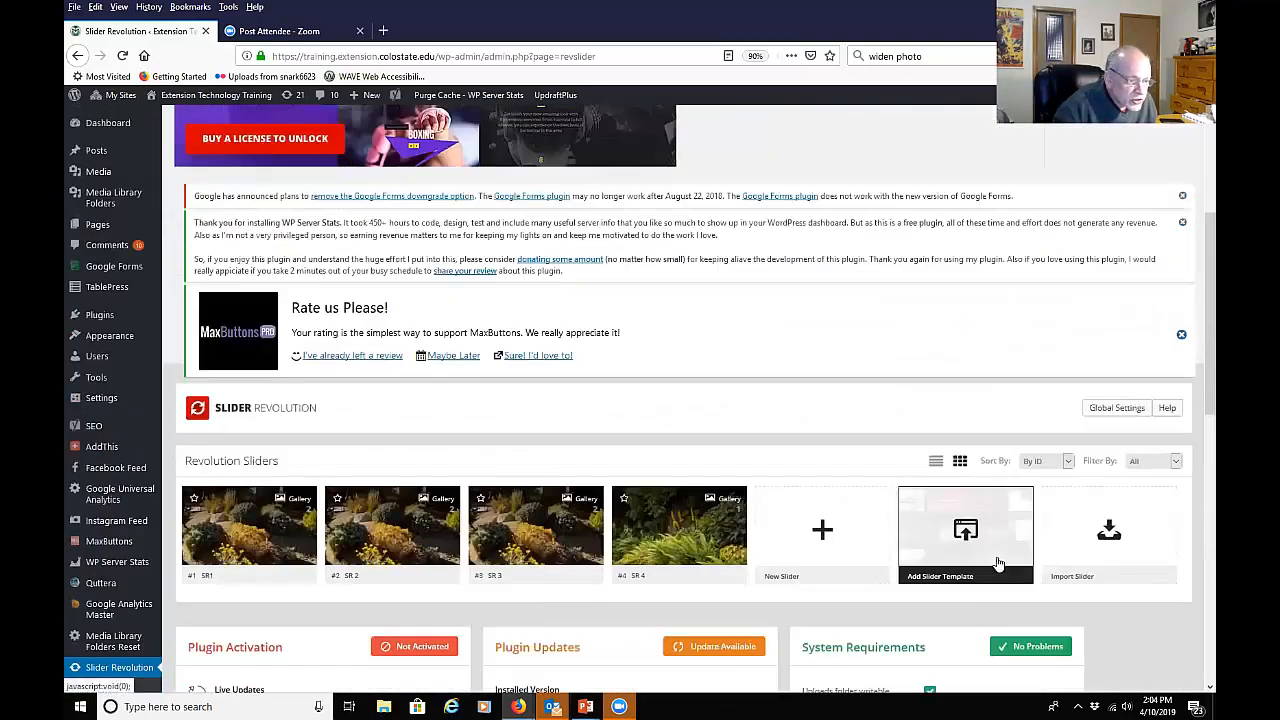
left_click(822, 530)
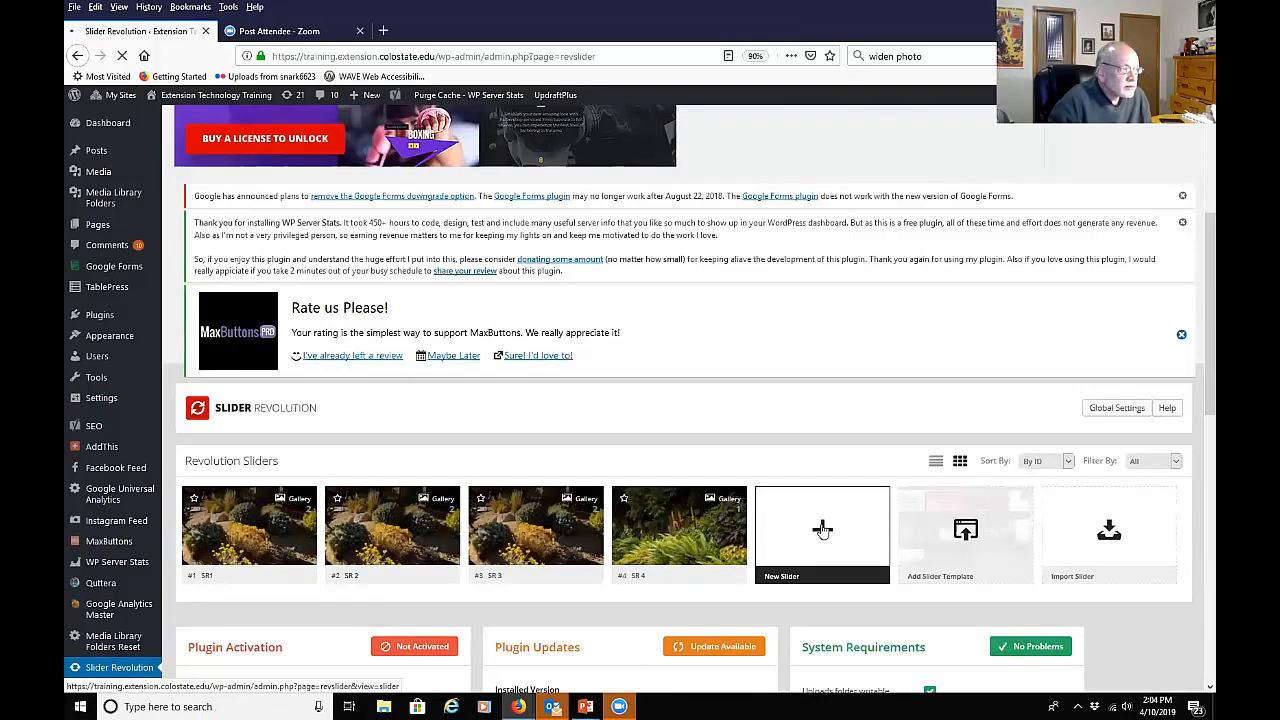
Step: Enter SR 5 as both the title and the alias of the new slider
scroll(790, 556, "down", 5)
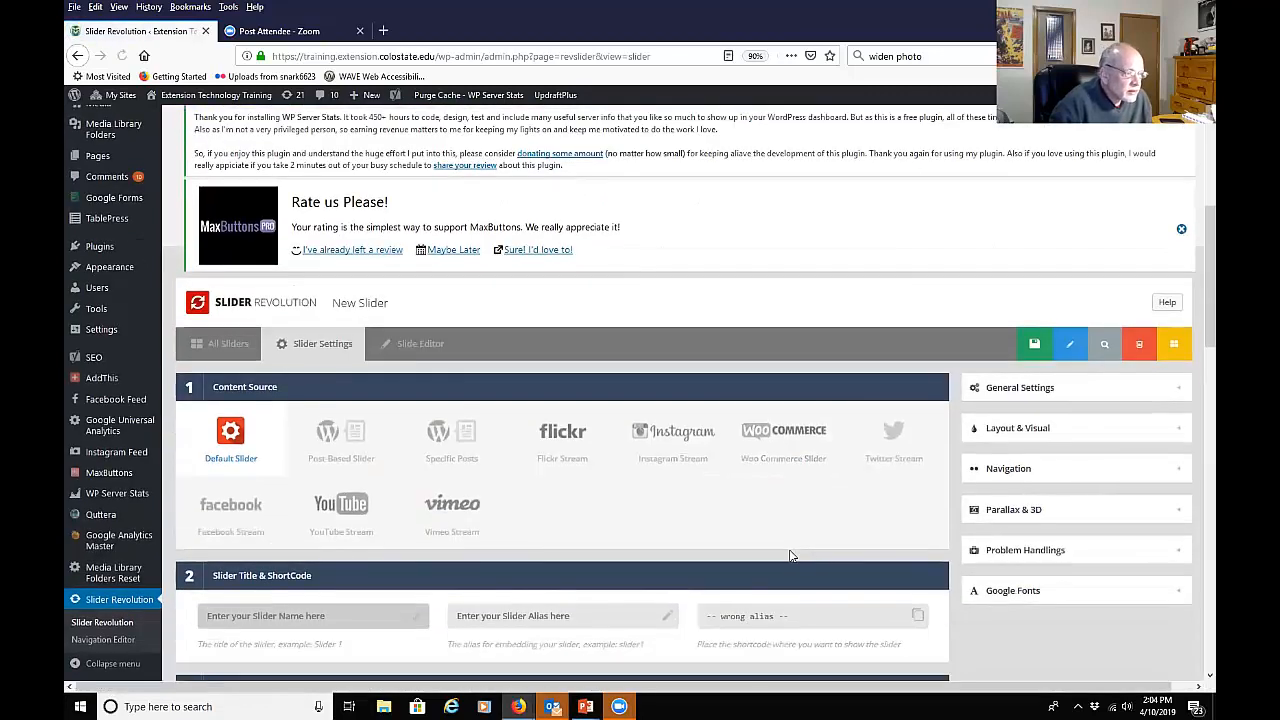
scroll(790, 556, "down", 1)
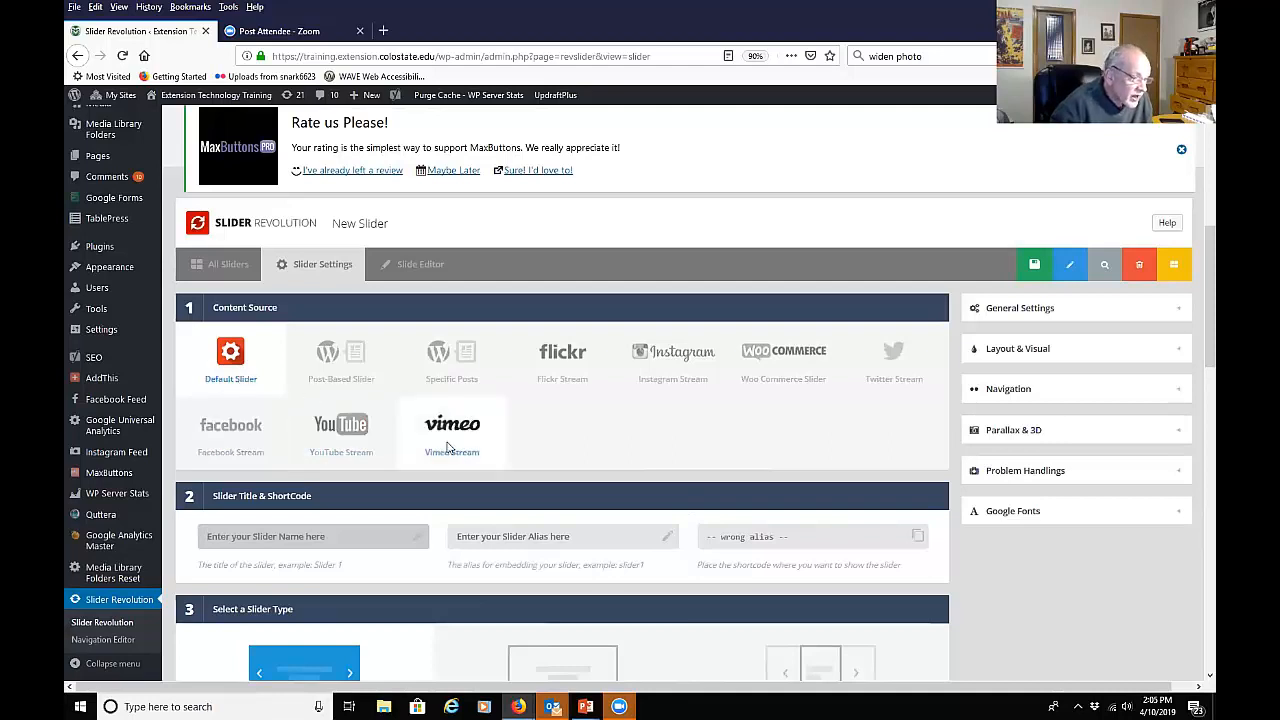
scroll(470, 418, "down", 1)
type("SR 5")
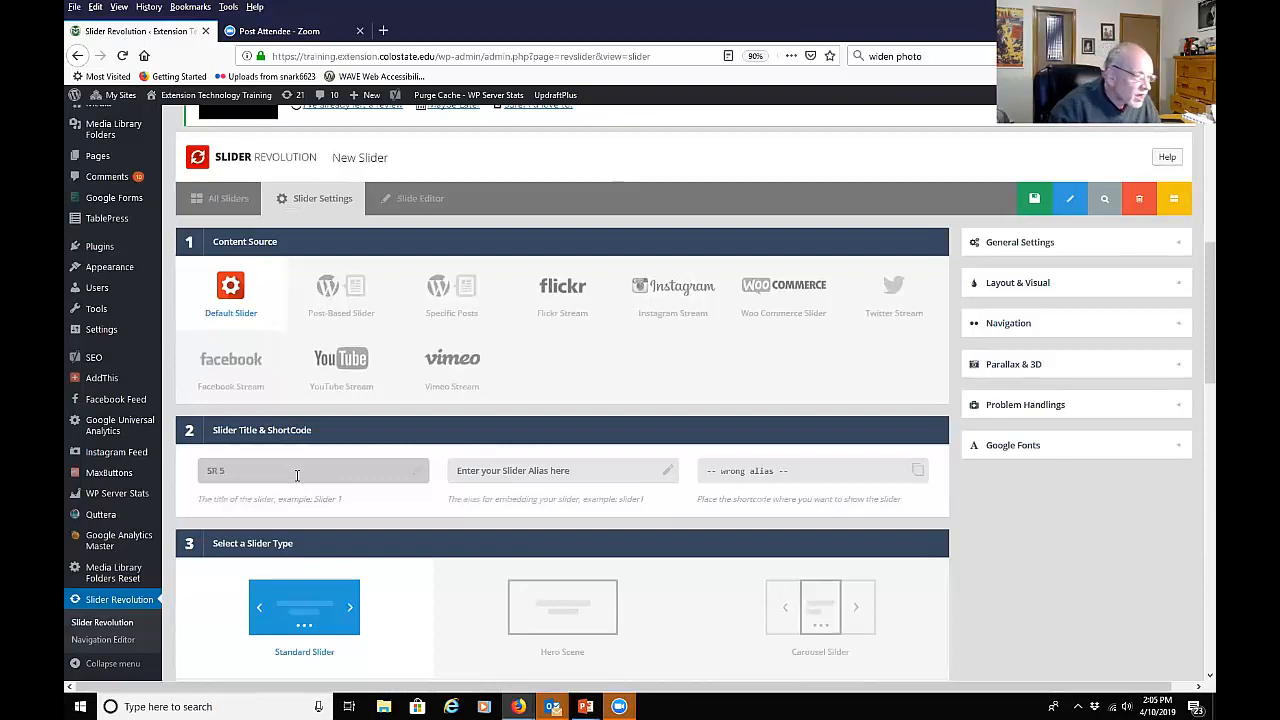
left_click(488, 471)
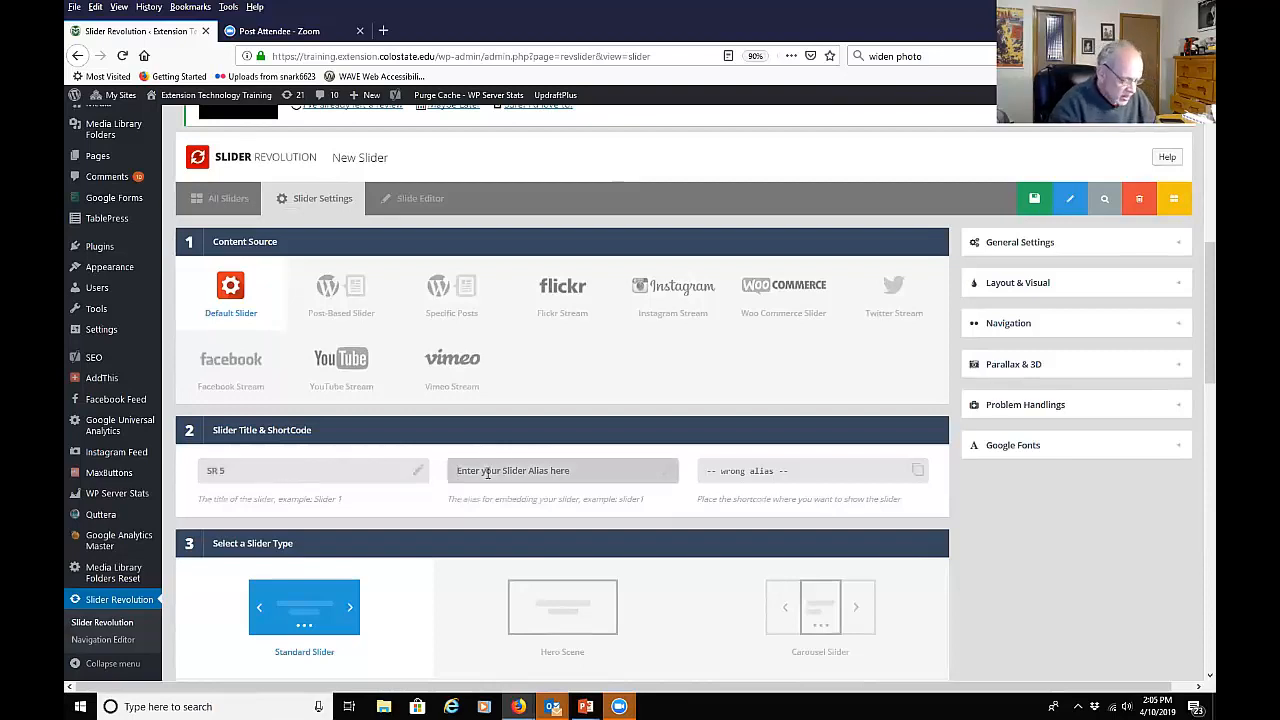
type("SR 5")
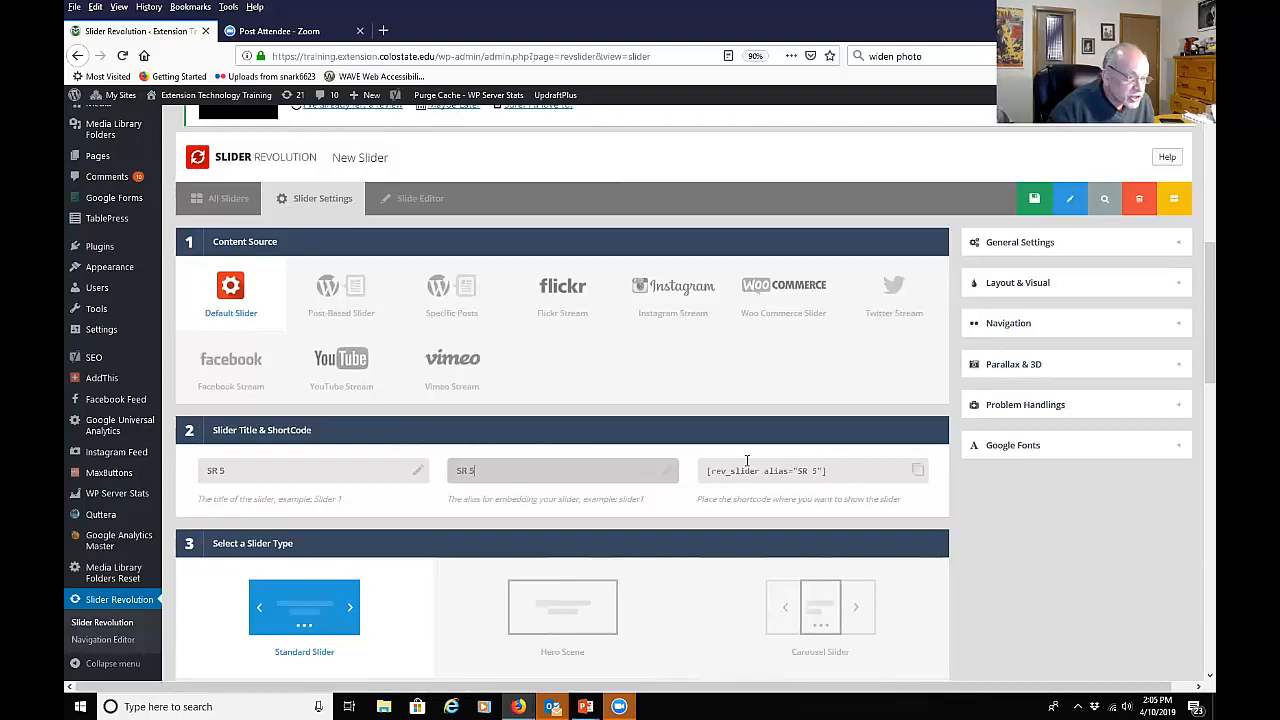
Step: Try the Full-Width and Full-Screen slide layouts and return the slider to Auto
scroll(528, 466, "down", 3)
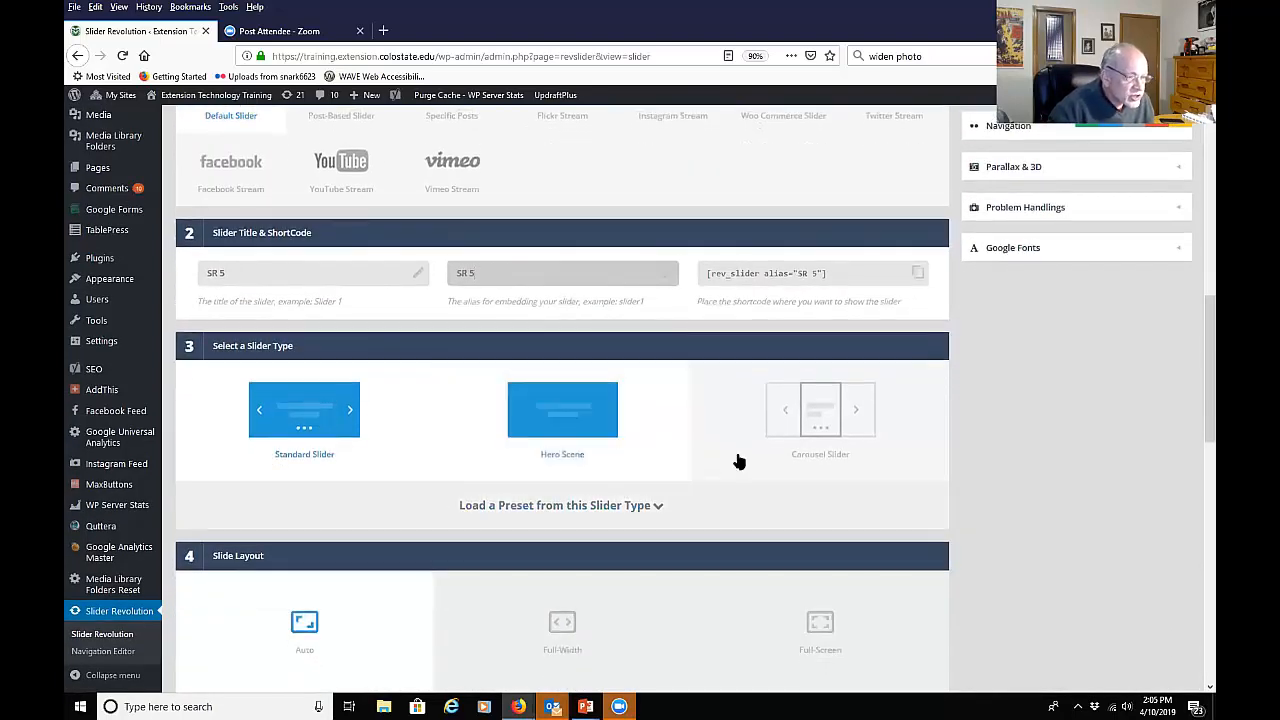
left_click(247, 565)
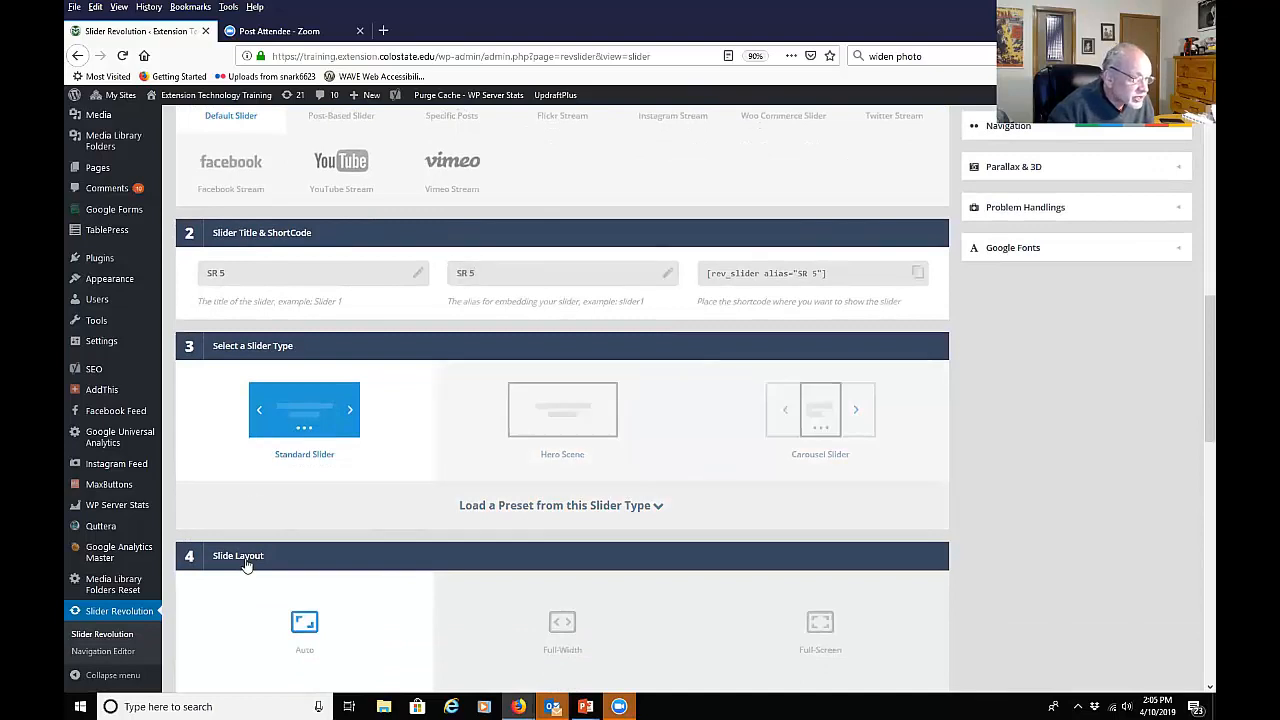
scroll(313, 512, "down", 5)
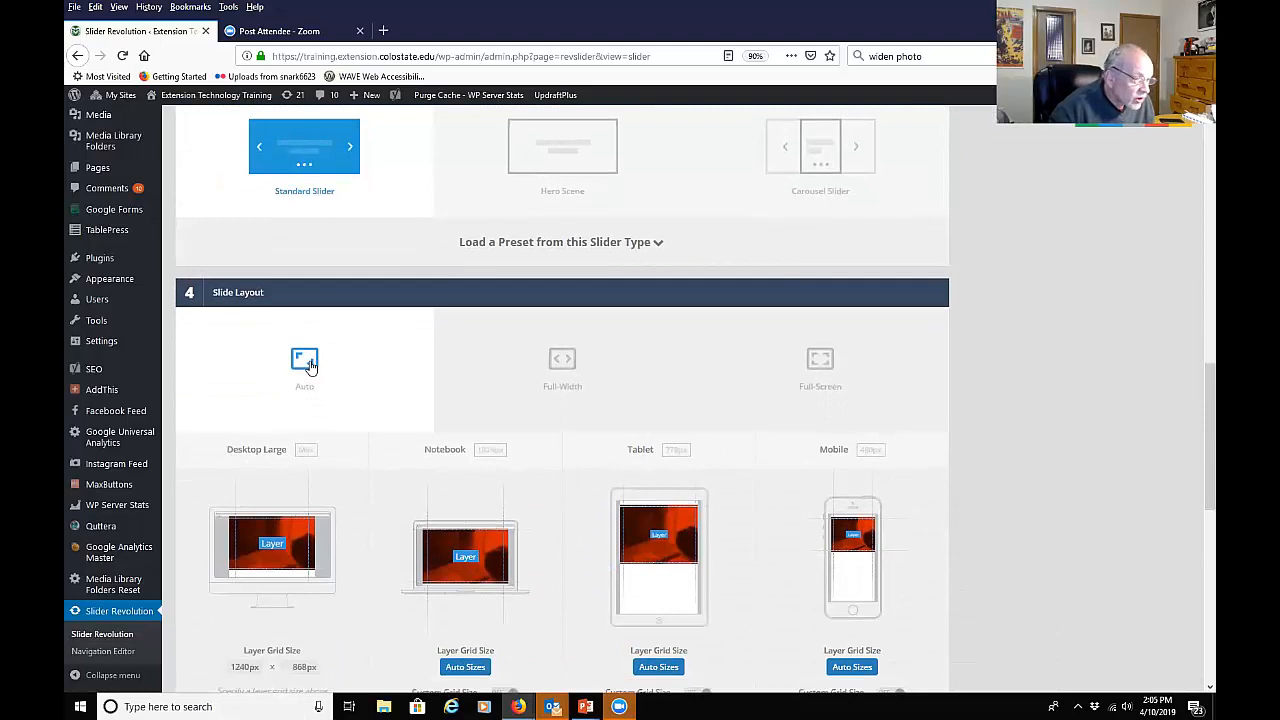
scroll(476, 467, "down", 1)
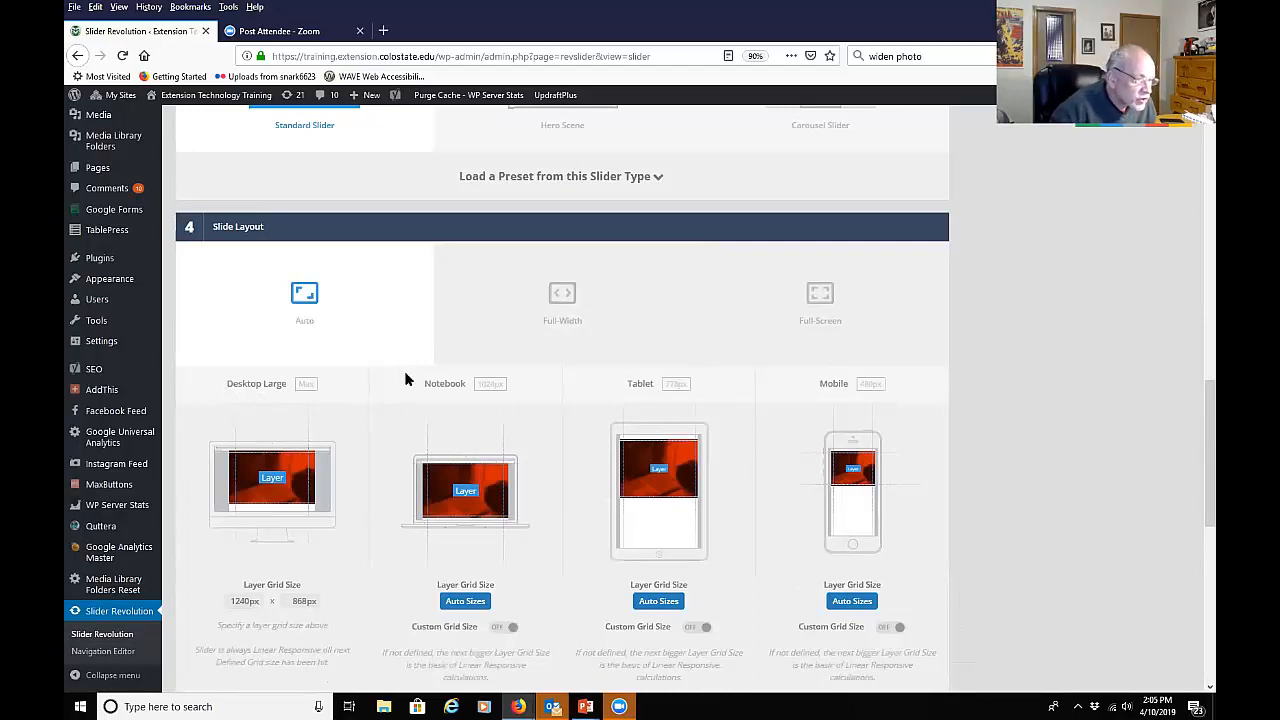
left_click(563, 298)
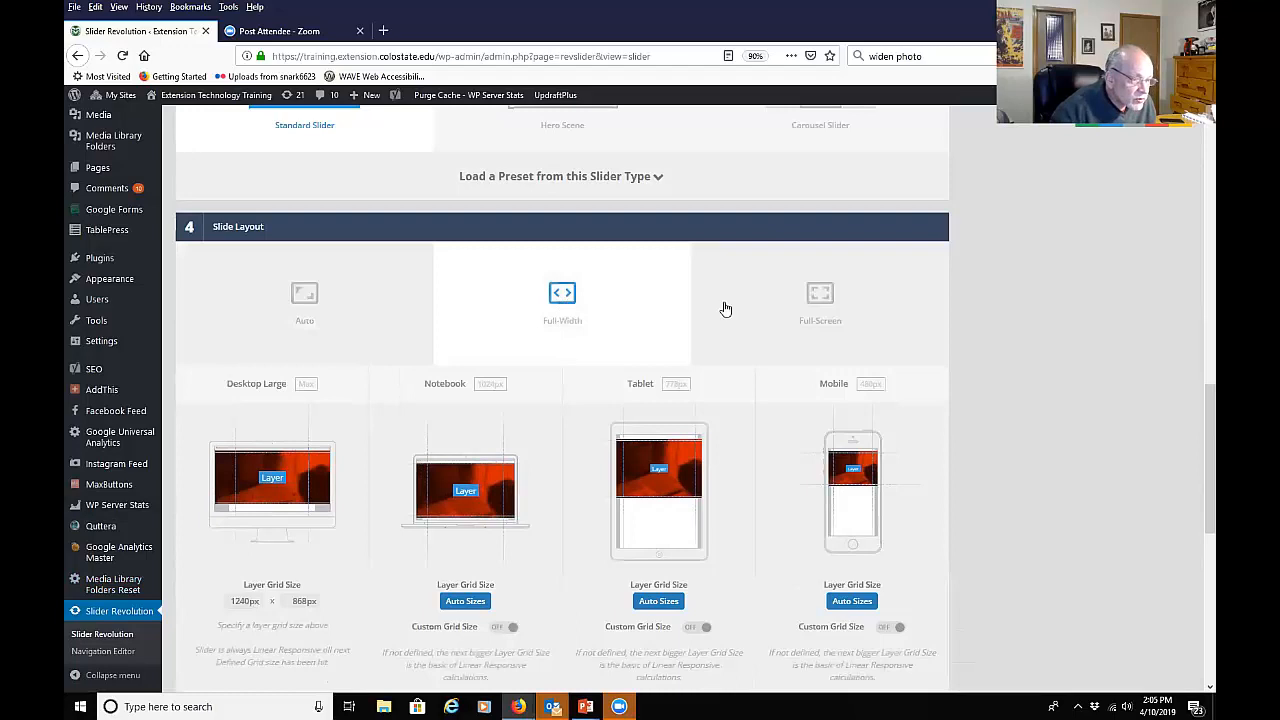
left_click(820, 295)
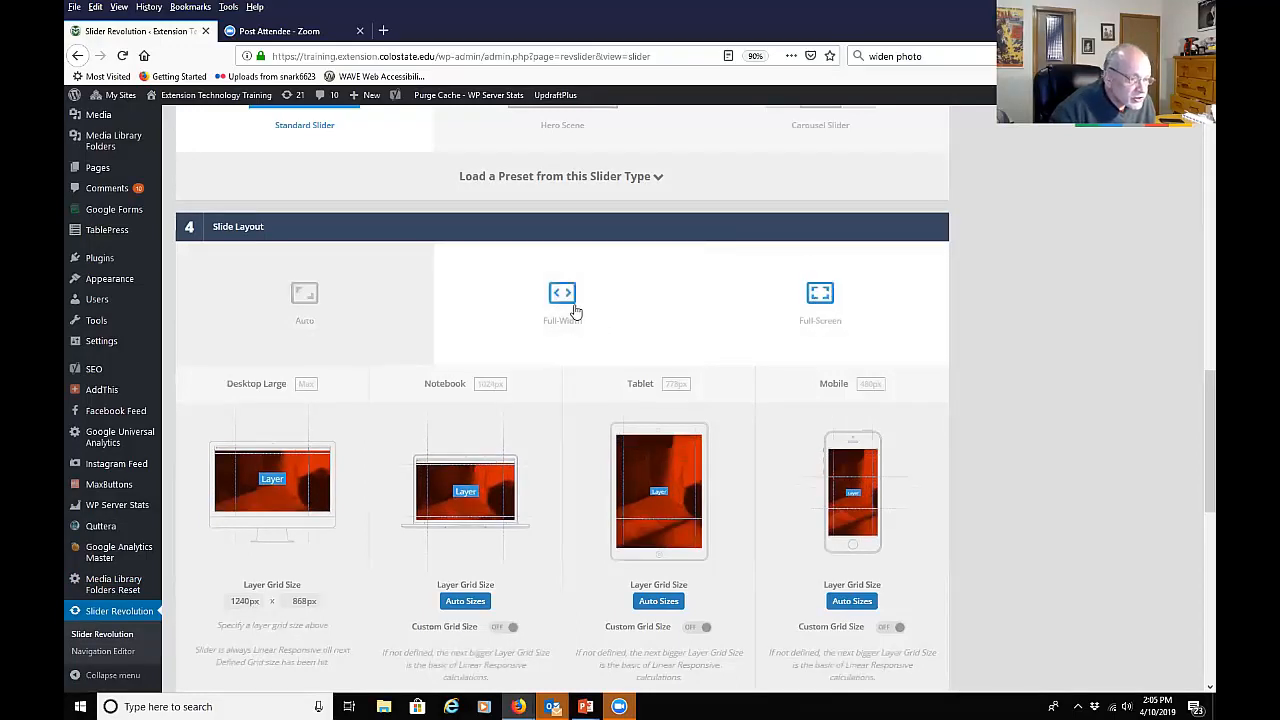
left_click(572, 308)
left_click(290, 300)
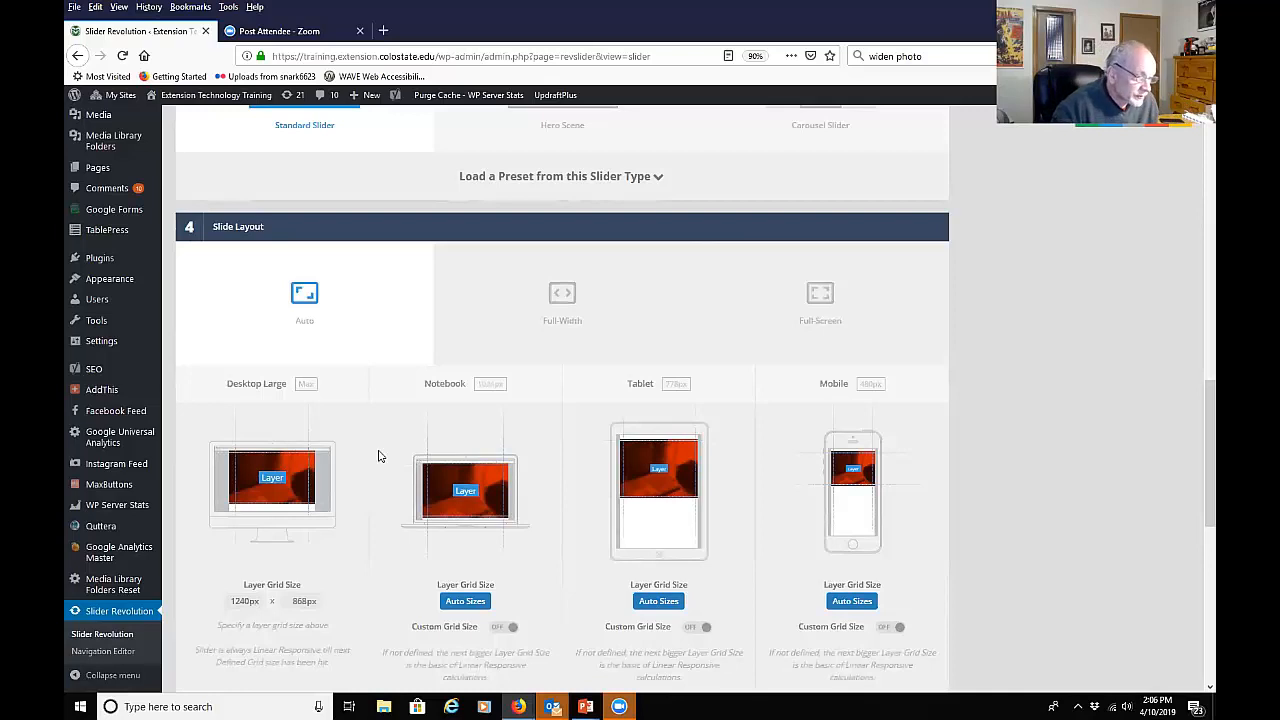
Step: Try a custom layer grid size for the Mobile layout and switch it back off
scroll(298, 628, "down", 1)
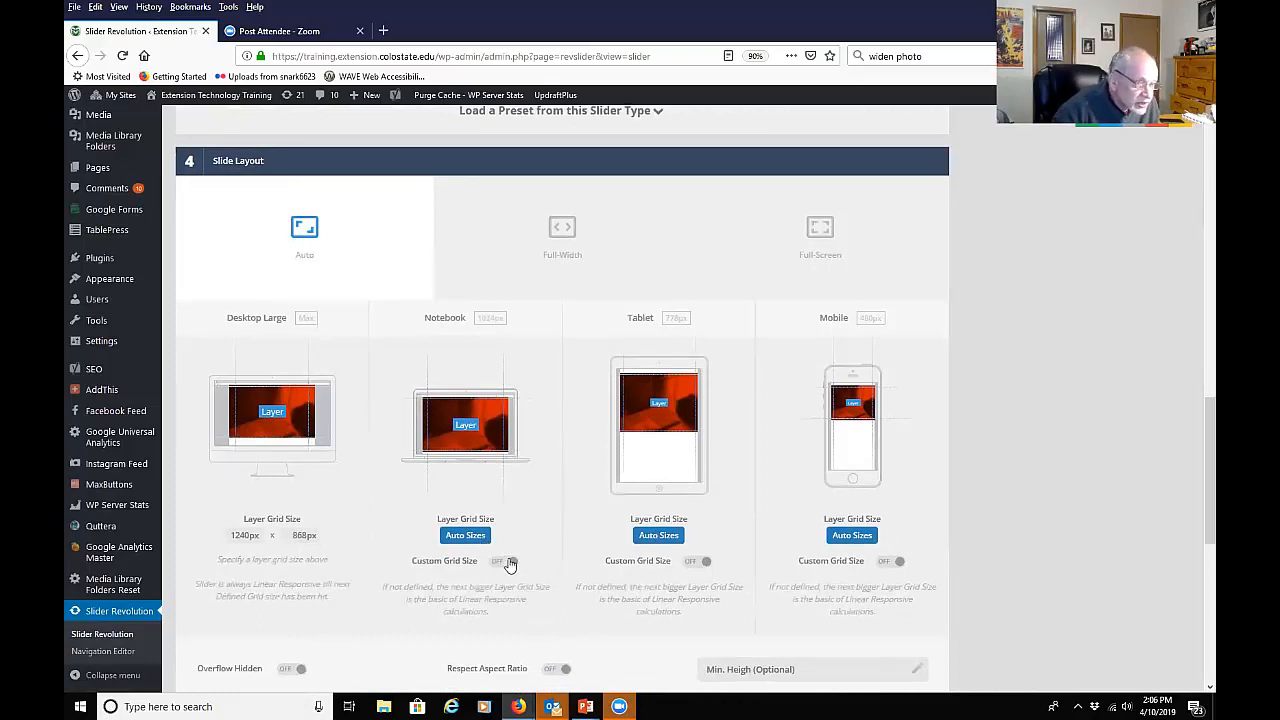
left_click(897, 562)
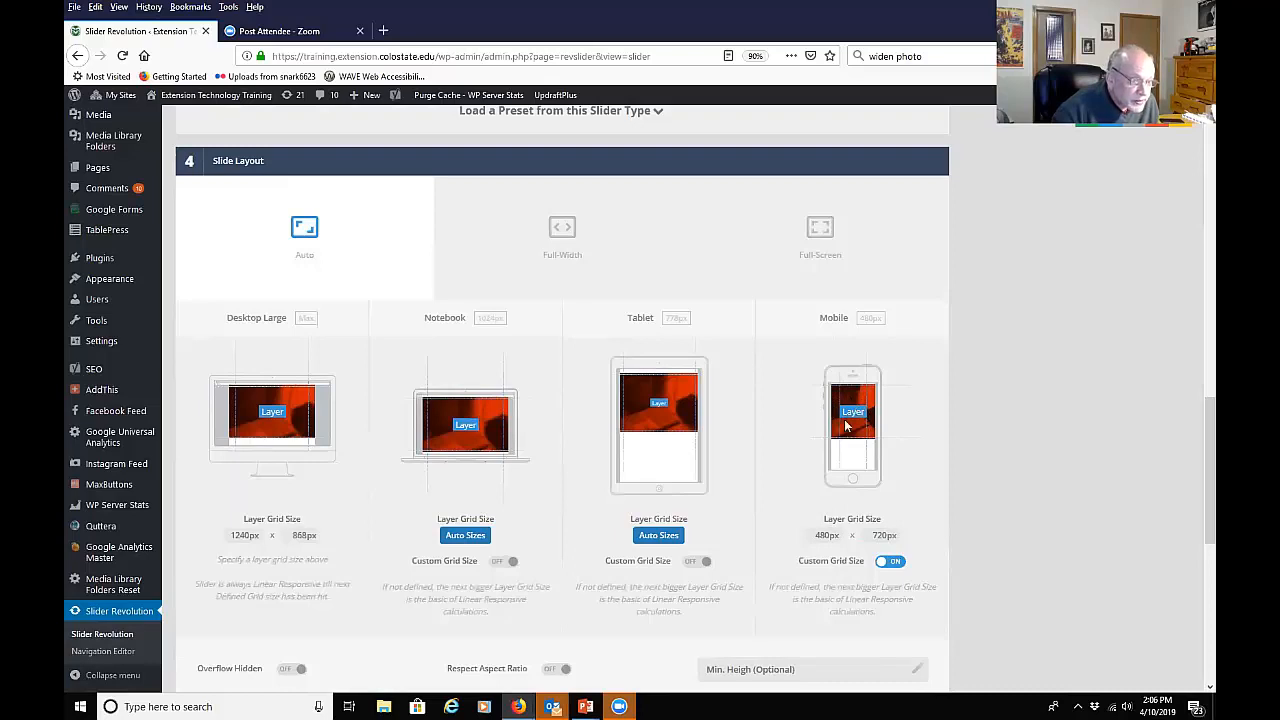
left_click(882, 562)
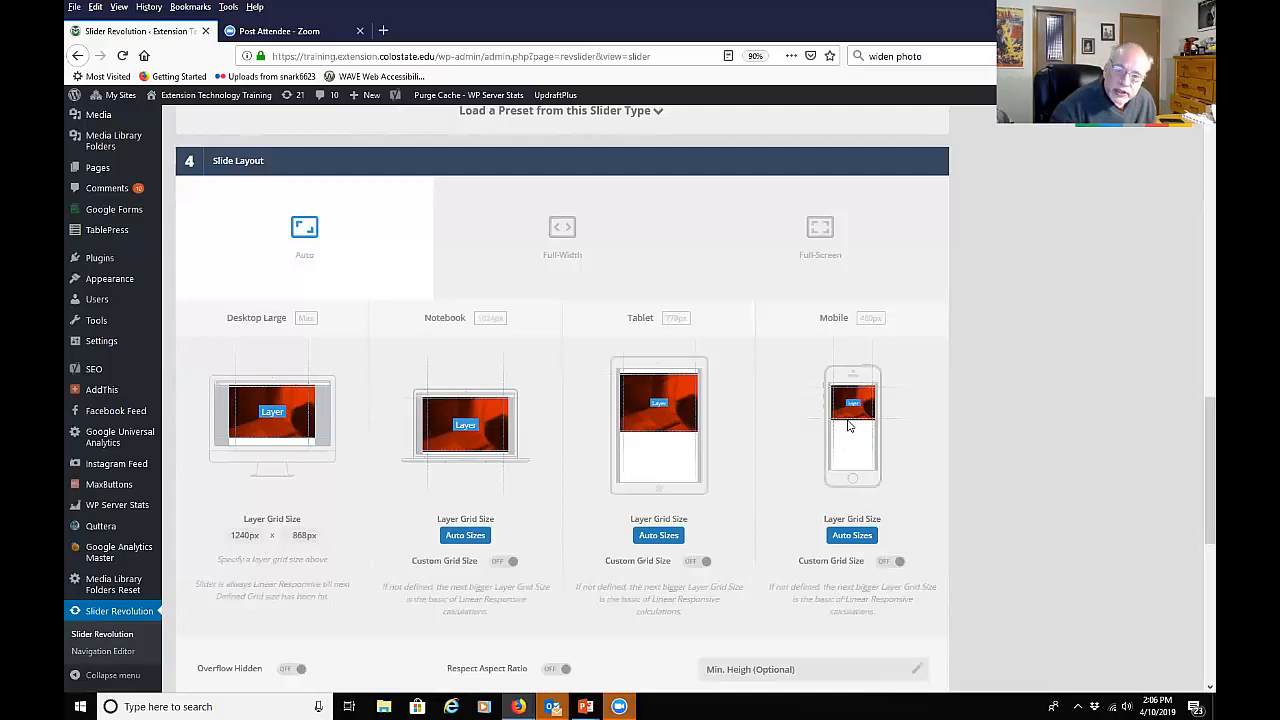
Step: Enable Respect Aspect Ratio in the slide layout and save the slider settings
scroll(848, 425, "down", 3)
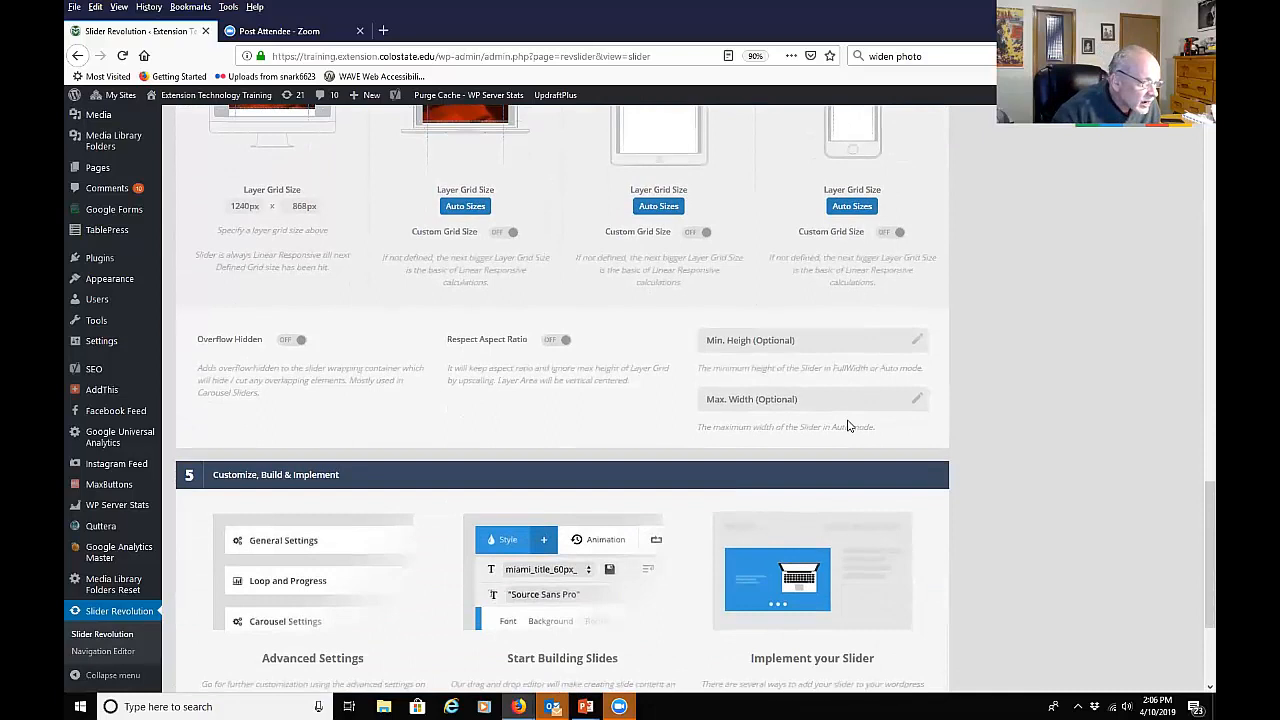
scroll(848, 425, "down", 2)
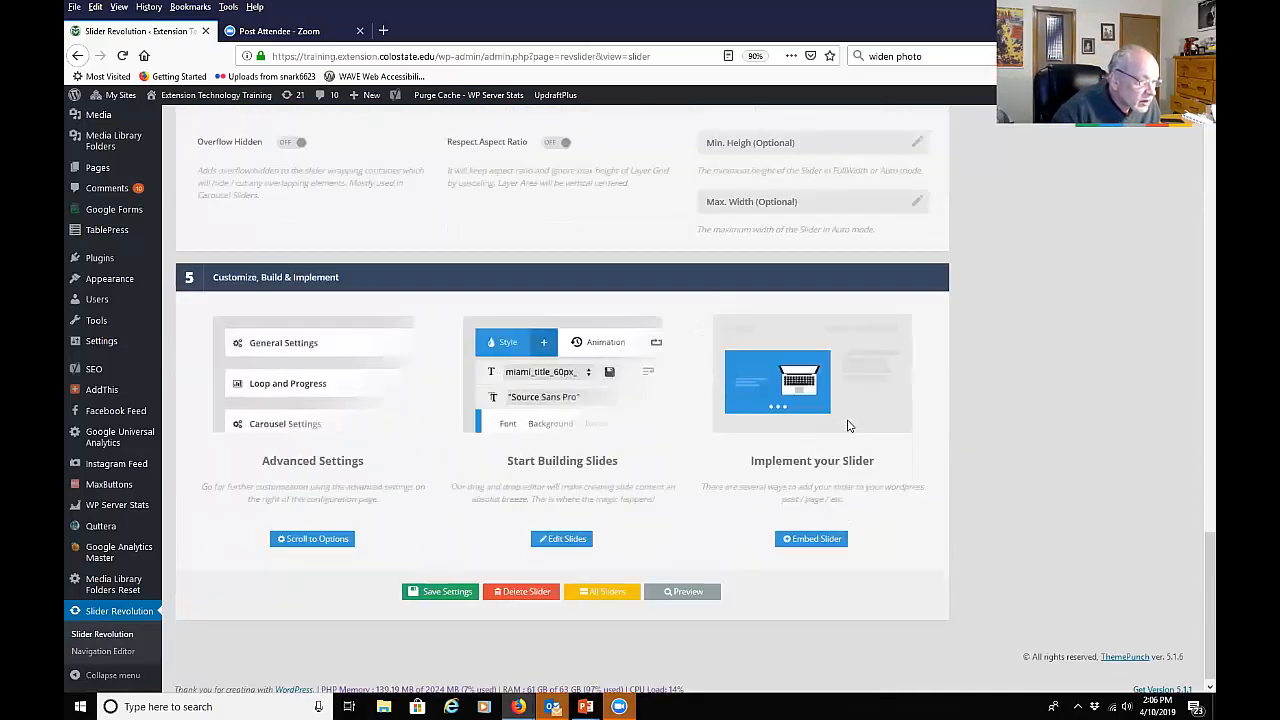
scroll(848, 425, "up", 3)
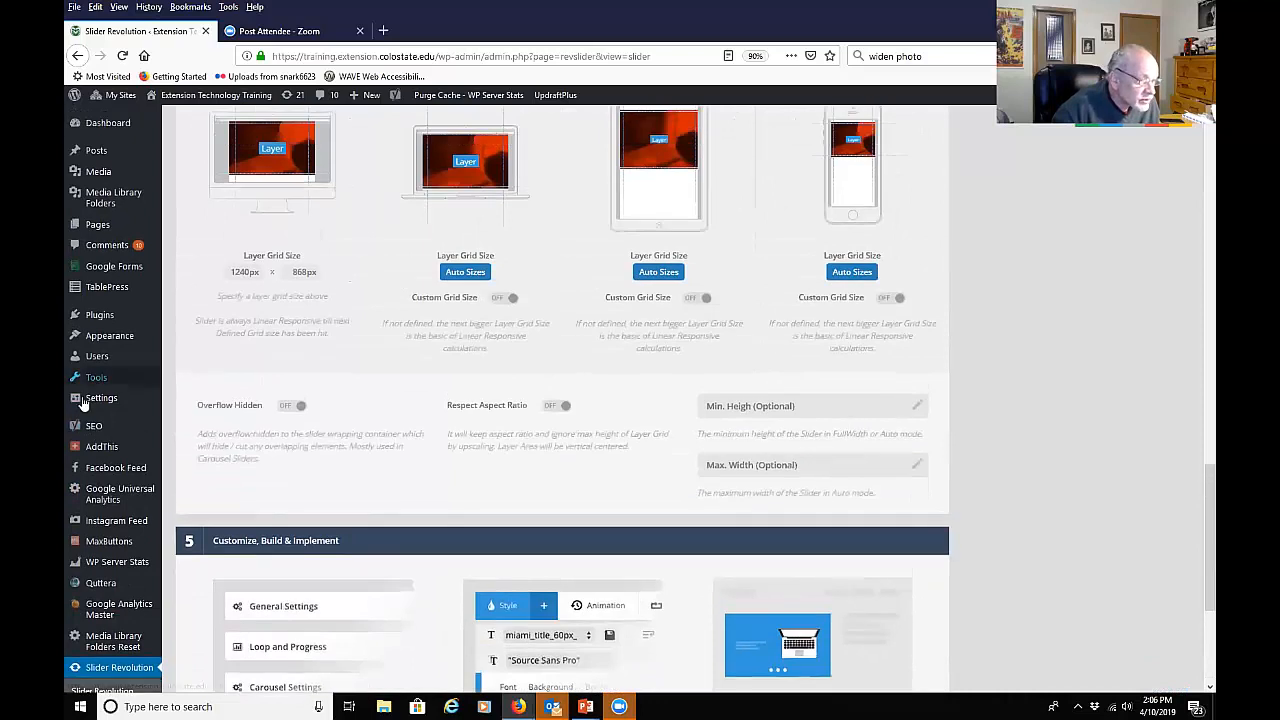
left_click(561, 408)
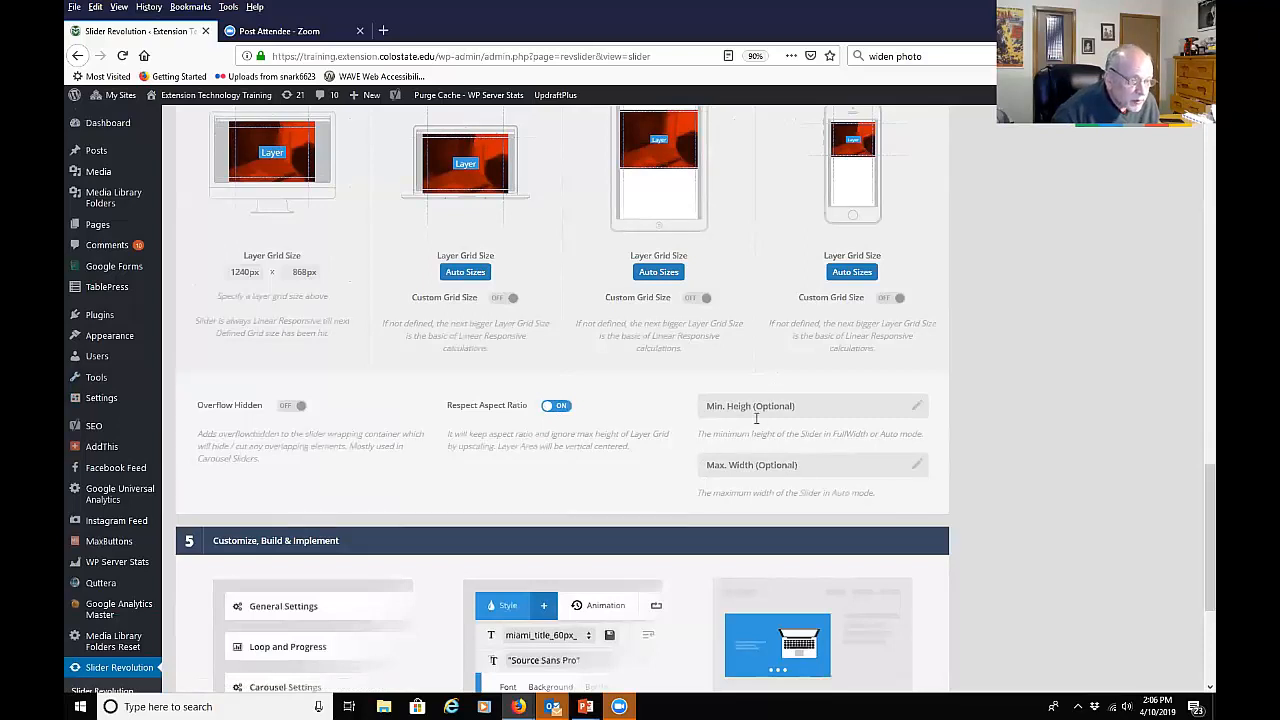
scroll(755, 430, "down", 3)
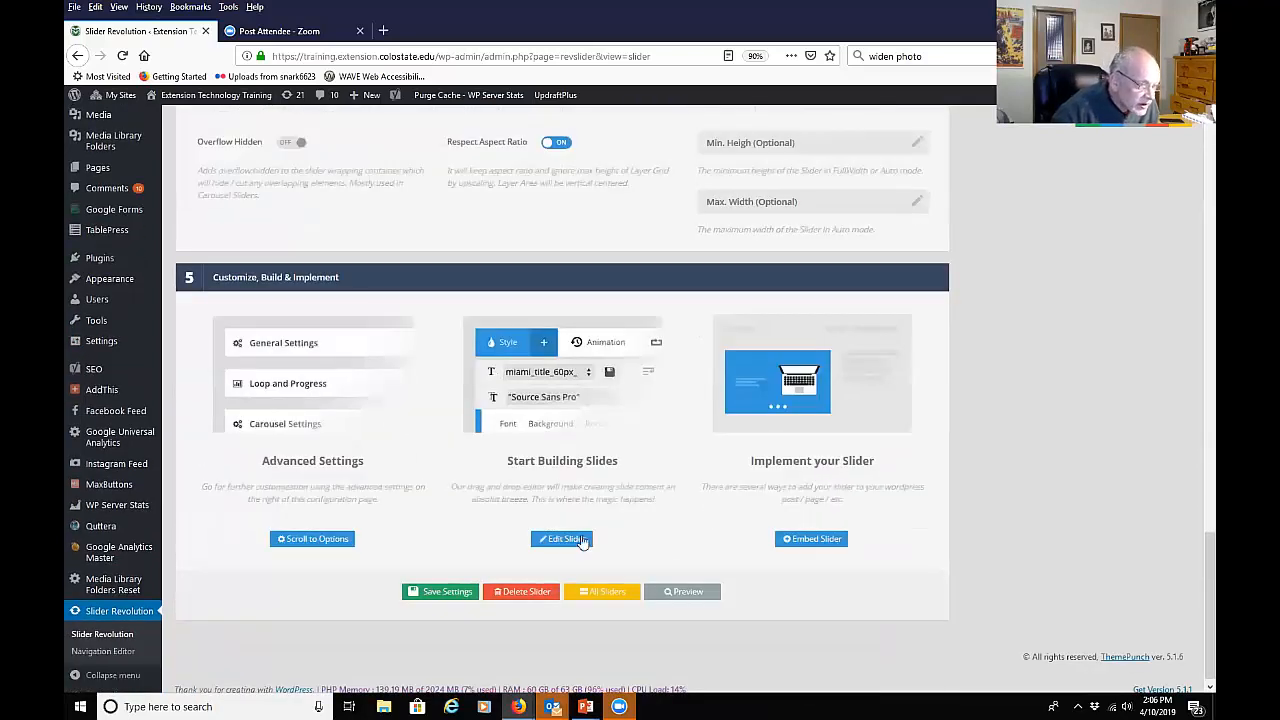
left_click(445, 594)
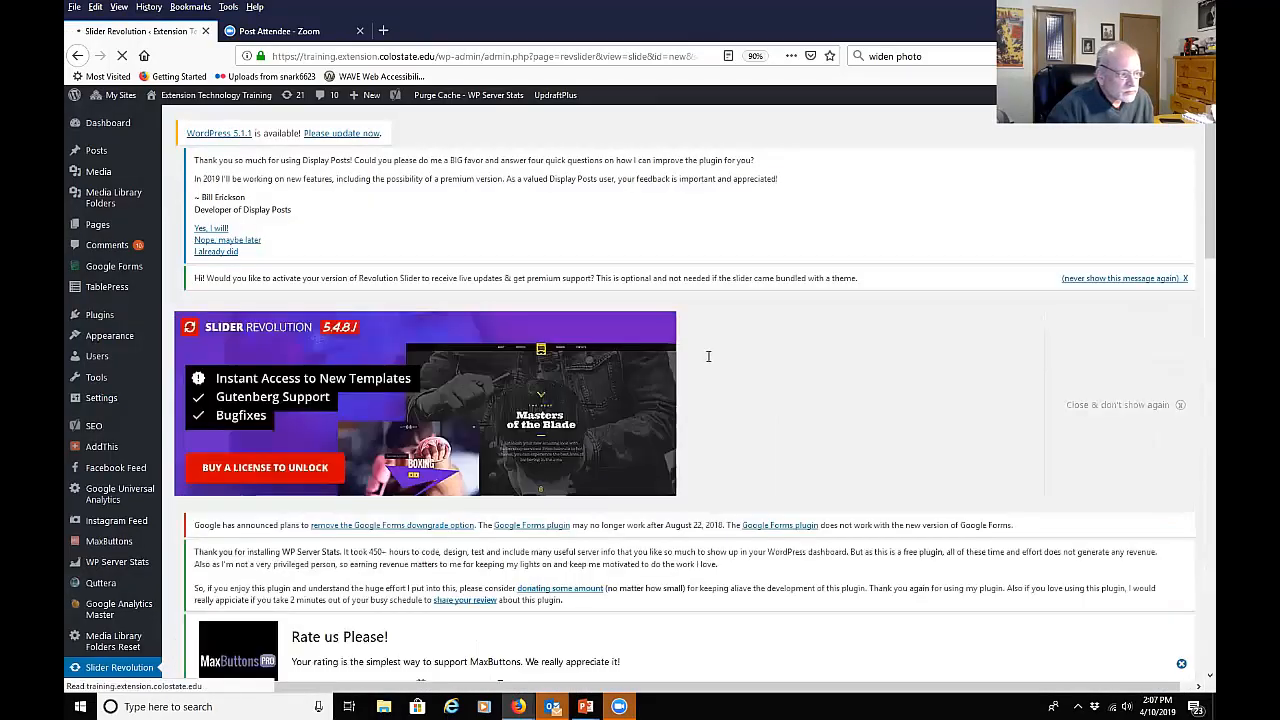
Step: Examine the slide editor of SR 5, including the first slide's options and the main background sources
scroll(708, 356, "down", 4)
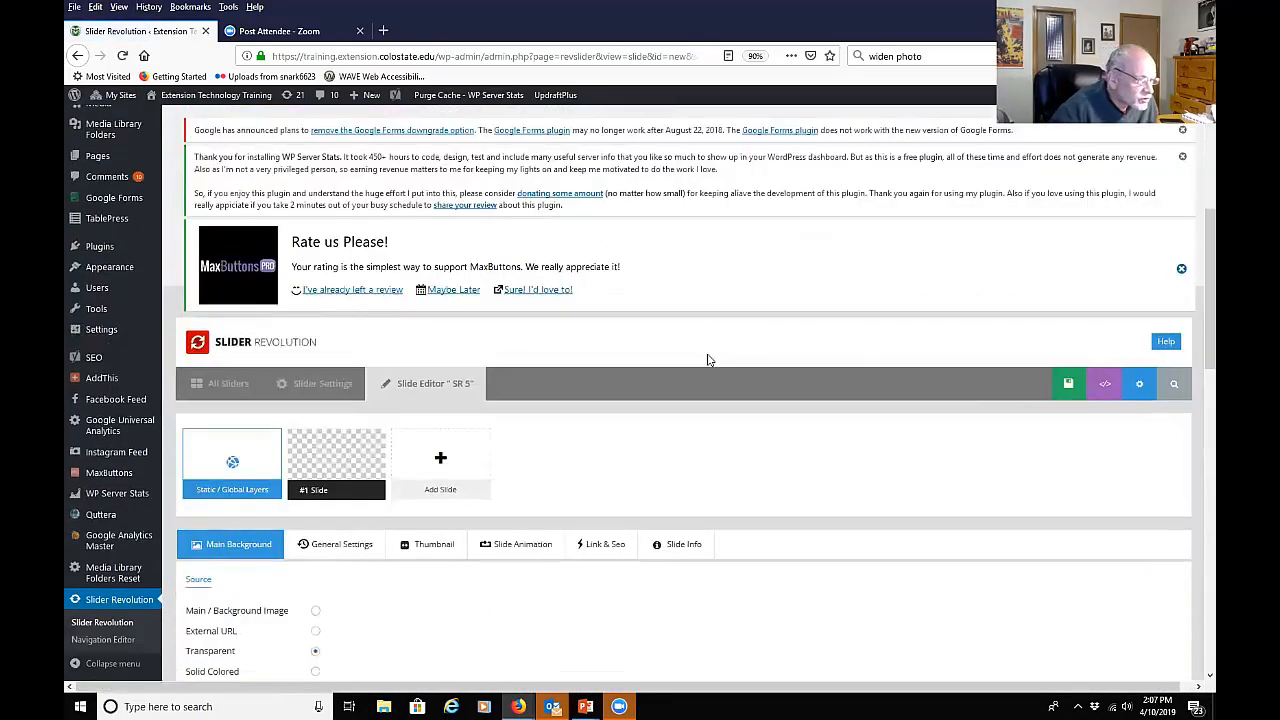
scroll(707, 356, "down", 1)
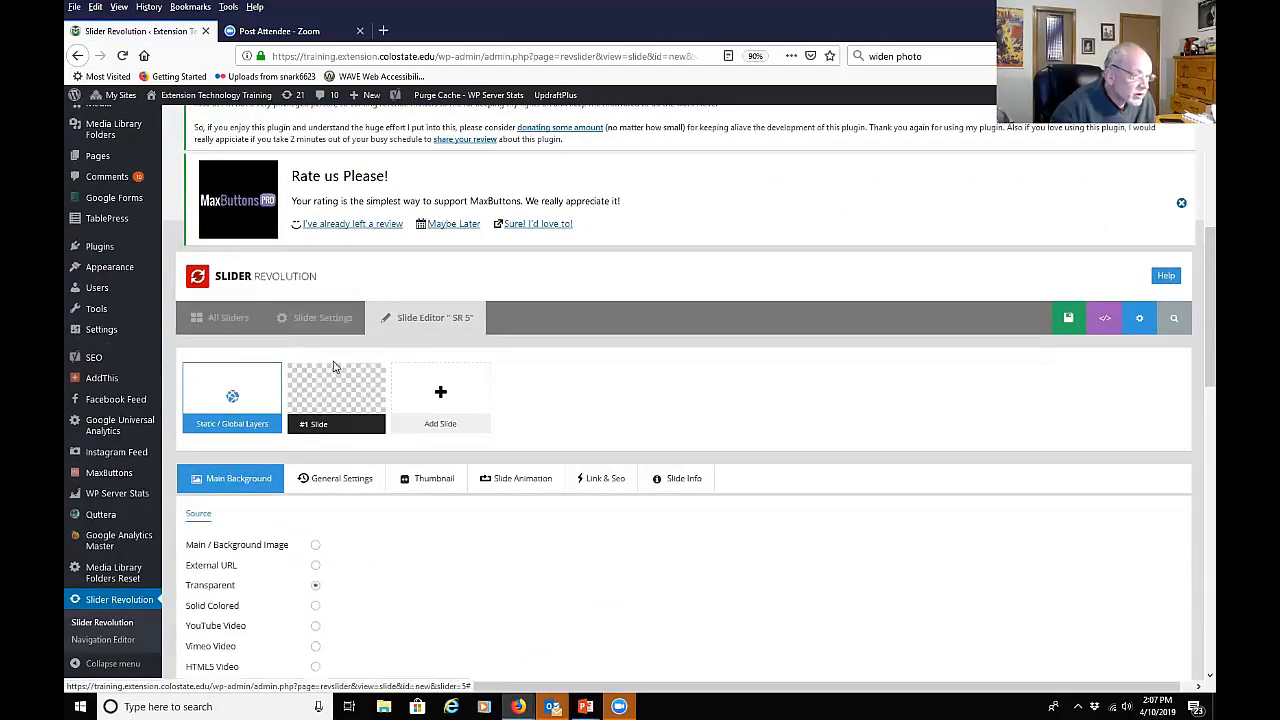
mouse_move(335, 400)
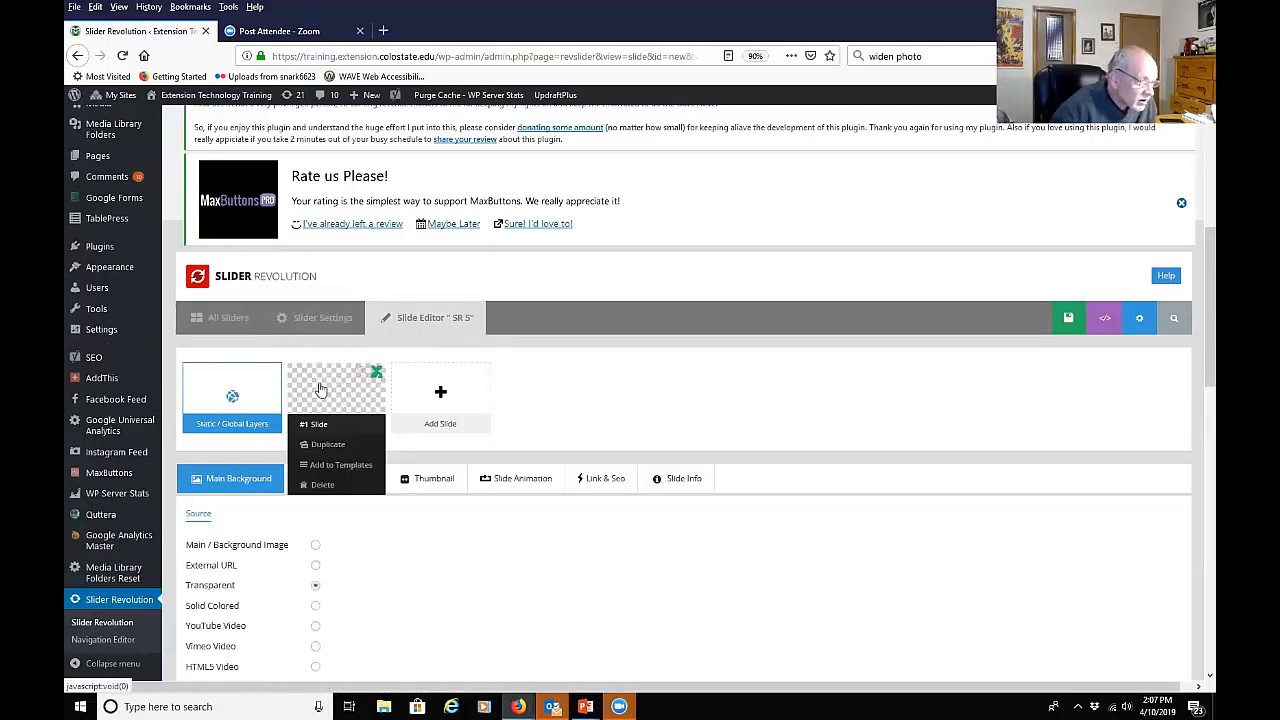
scroll(415, 534, "down", 1)
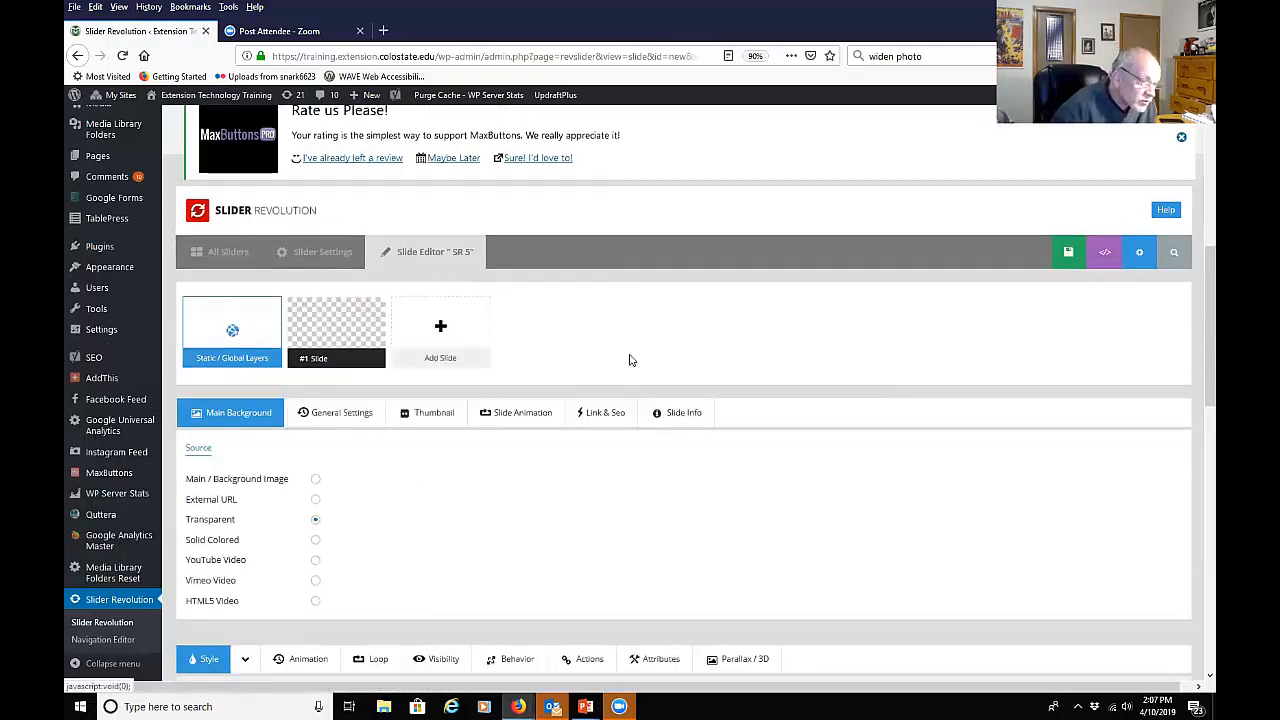
Step: Set the first slide's main background to the swordfern.jpg image from the media library
mouse_move(437, 372)
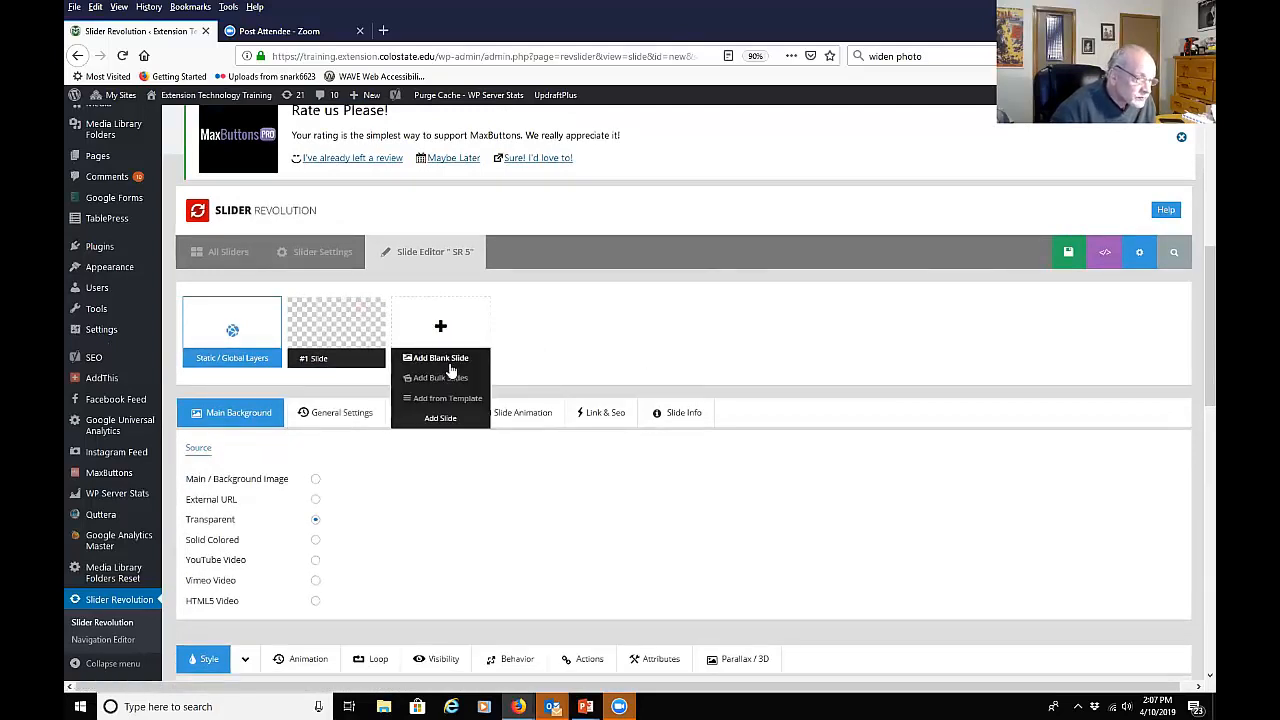
mouse_move(333, 373)
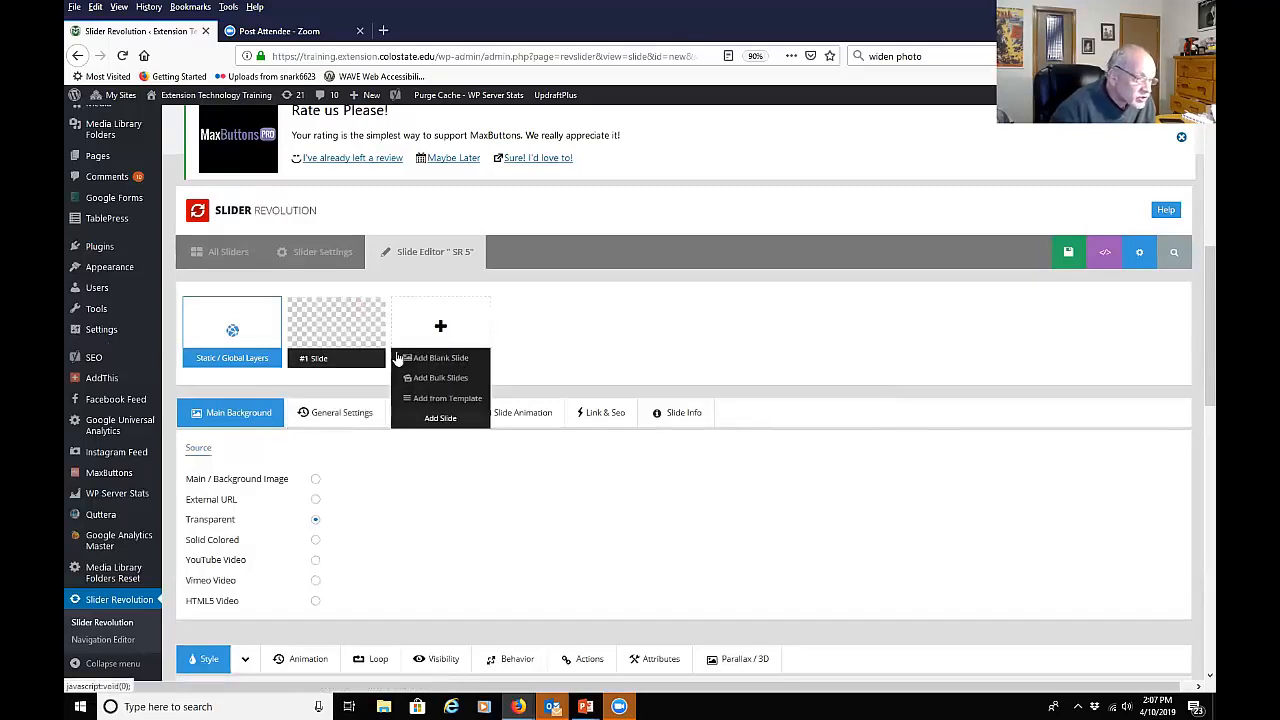
mouse_move(407, 348)
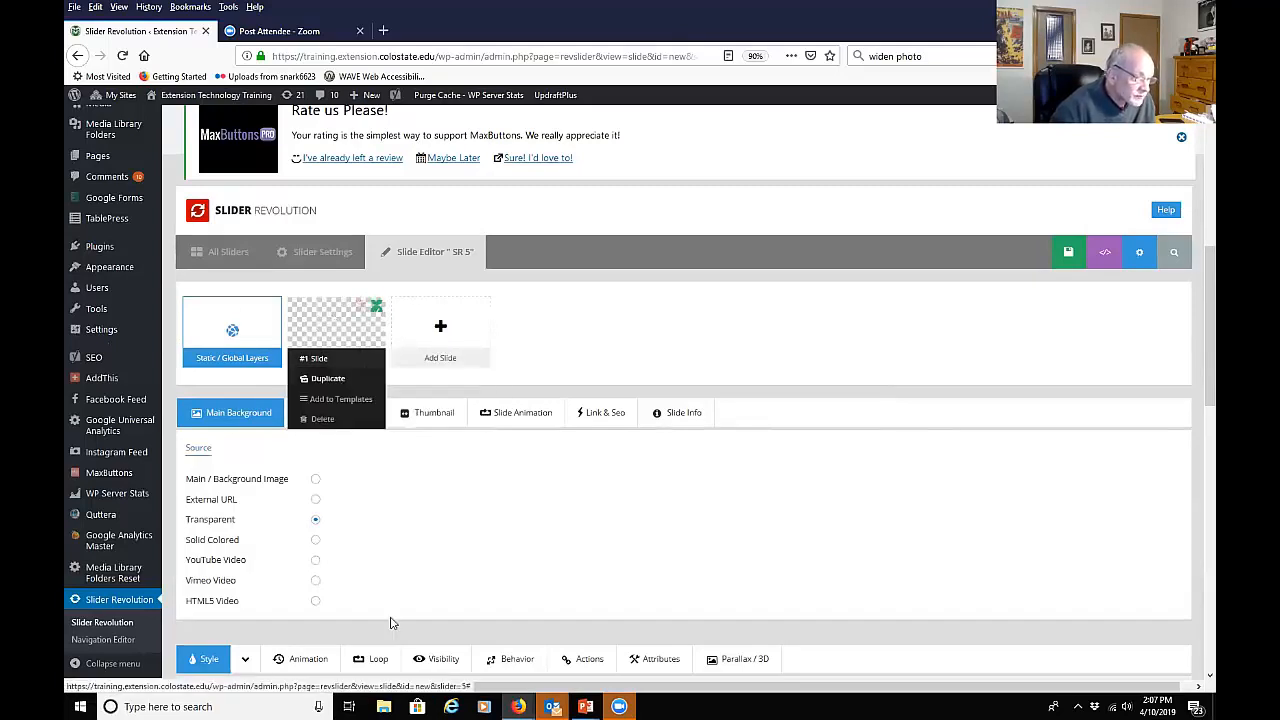
left_click(315, 479)
left_click(377, 479)
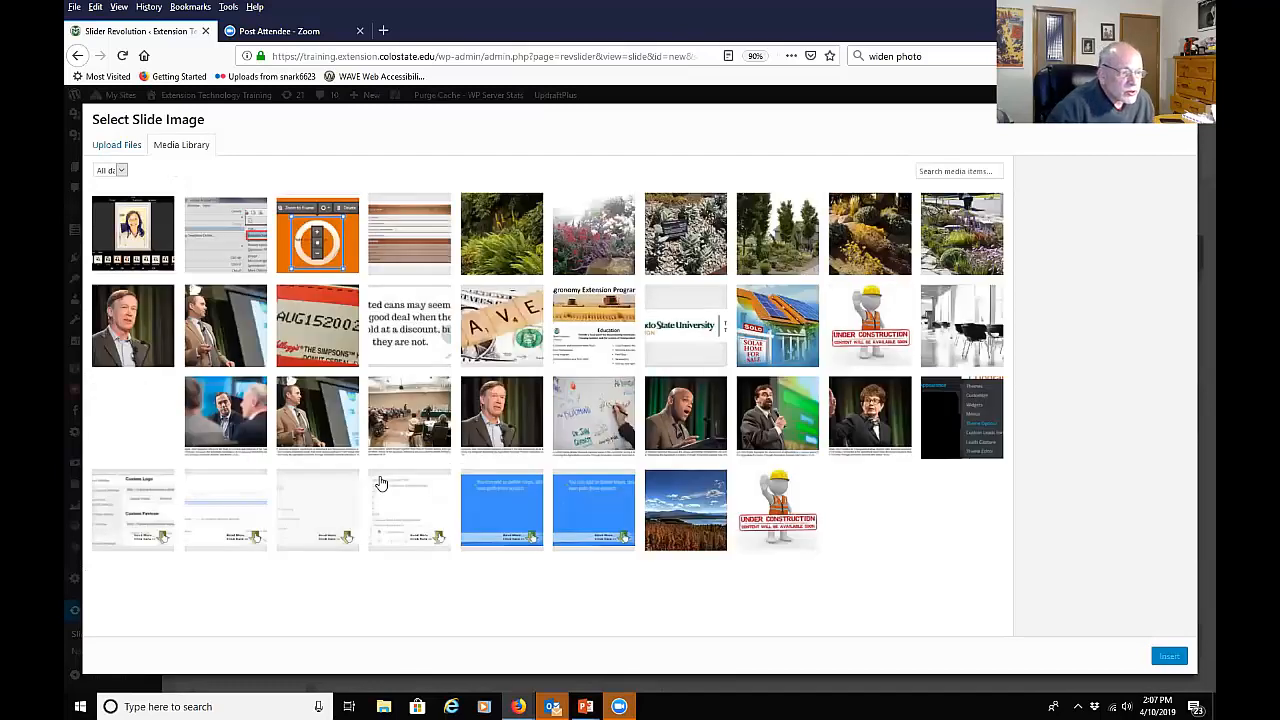
left_click(478, 232)
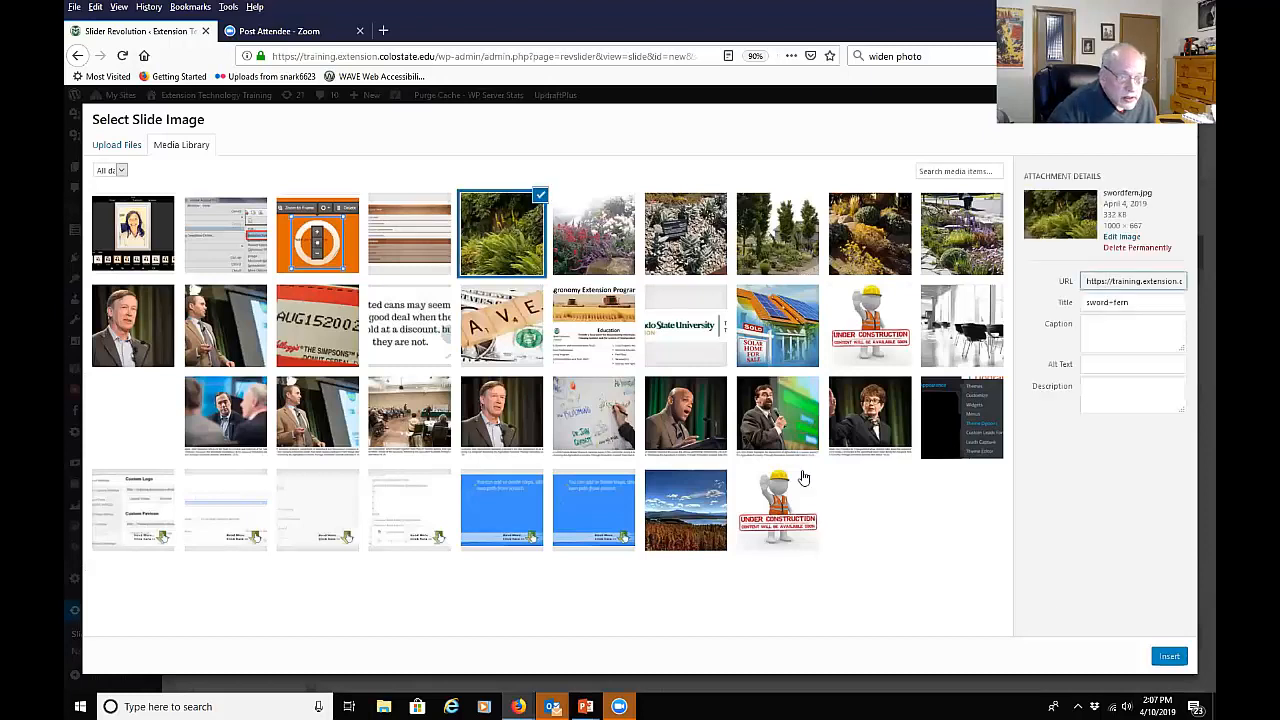
left_click(1171, 657)
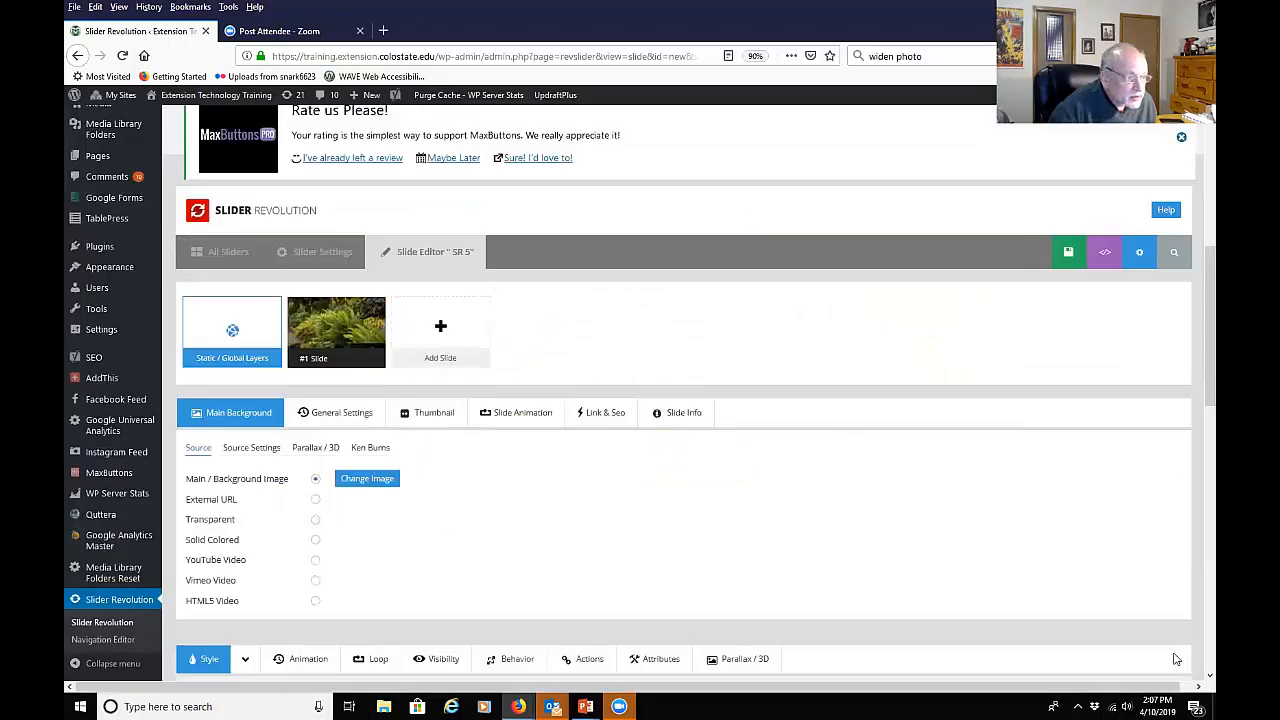
Step: Examine the background image on the slide canvas and the slide's timeline beneath it
scroll(617, 523, "down", 3)
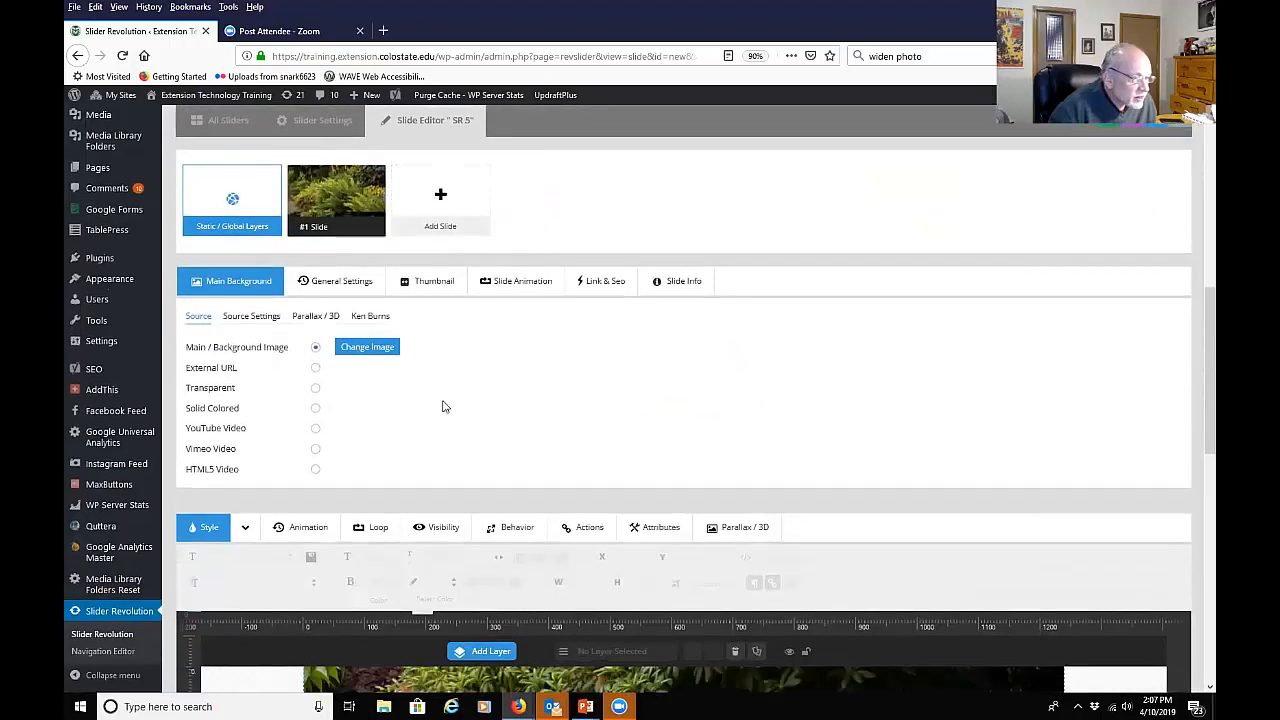
scroll(443, 360, "down", 8)
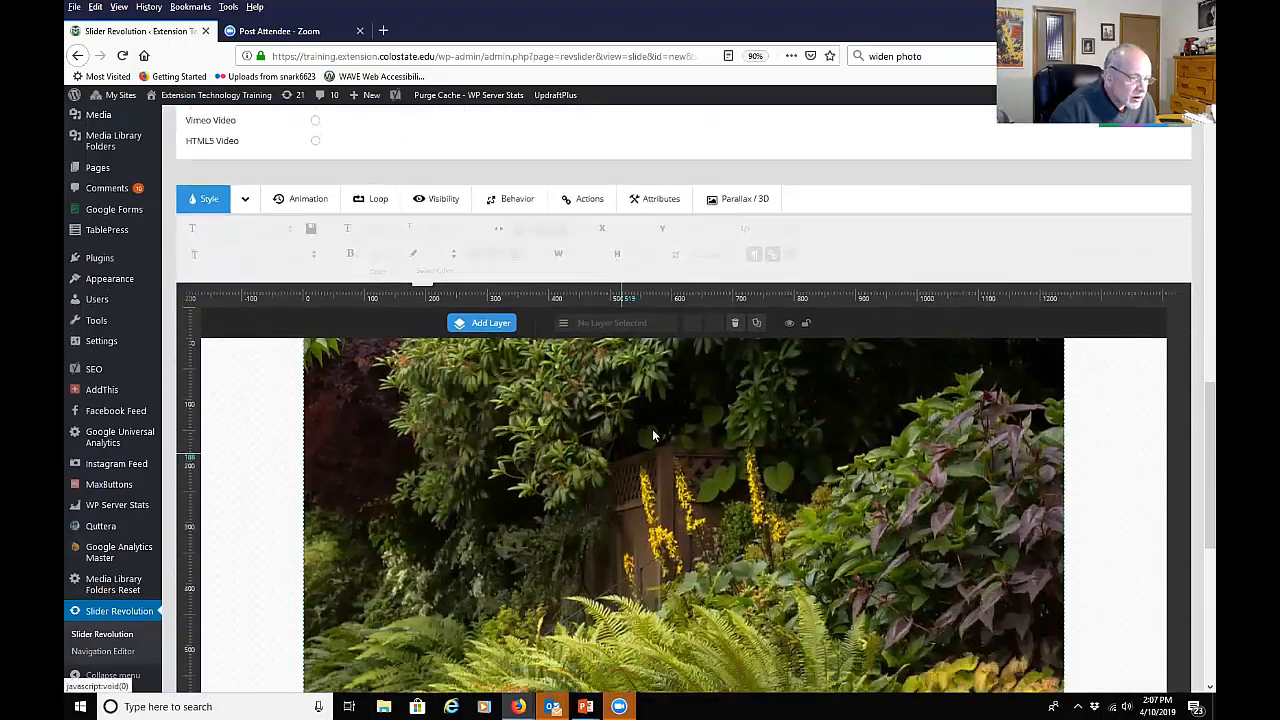
scroll(563, 516, "down", 3)
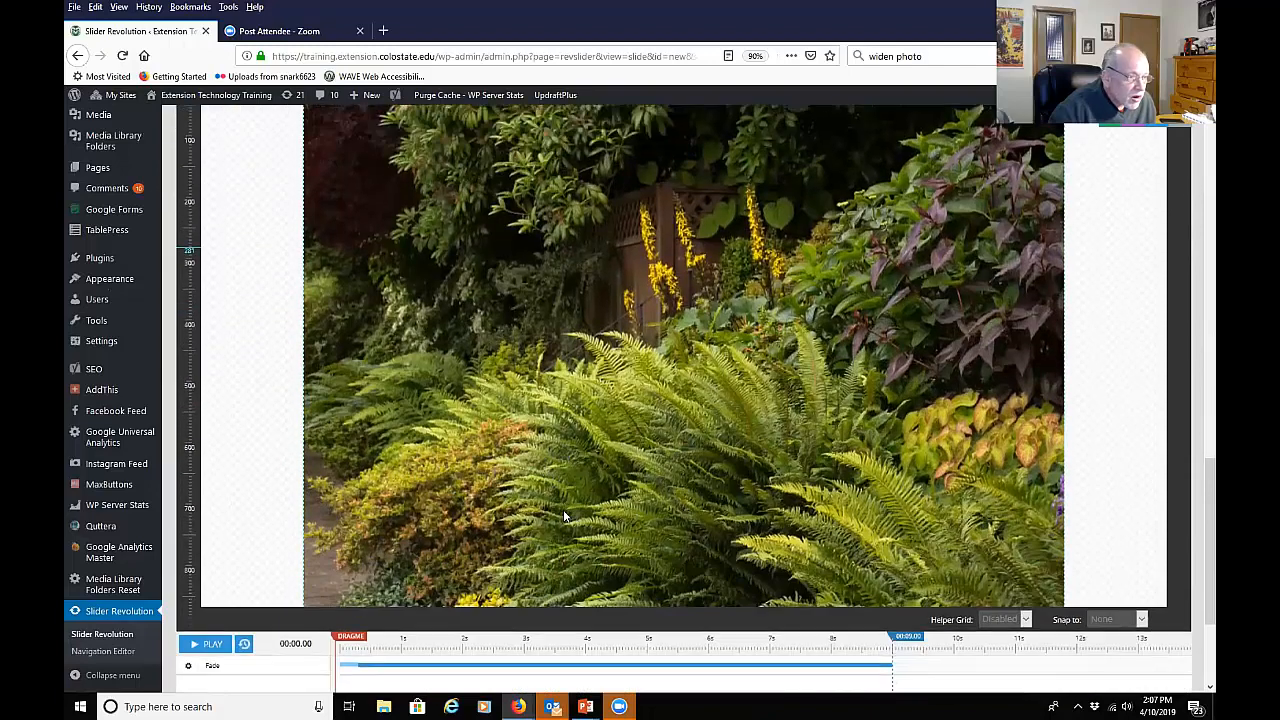
scroll(563, 515, "up", 5)
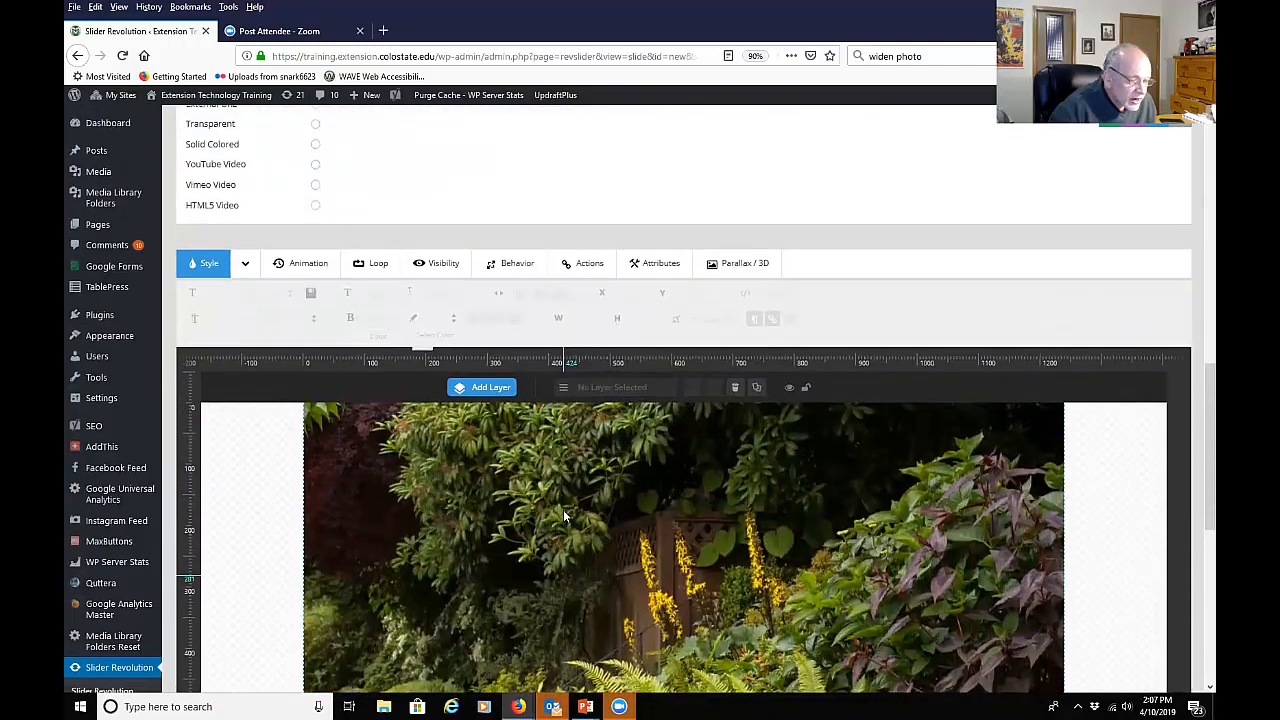
scroll(632, 590, "down", 6)
scroll(632, 590, "down", 8)
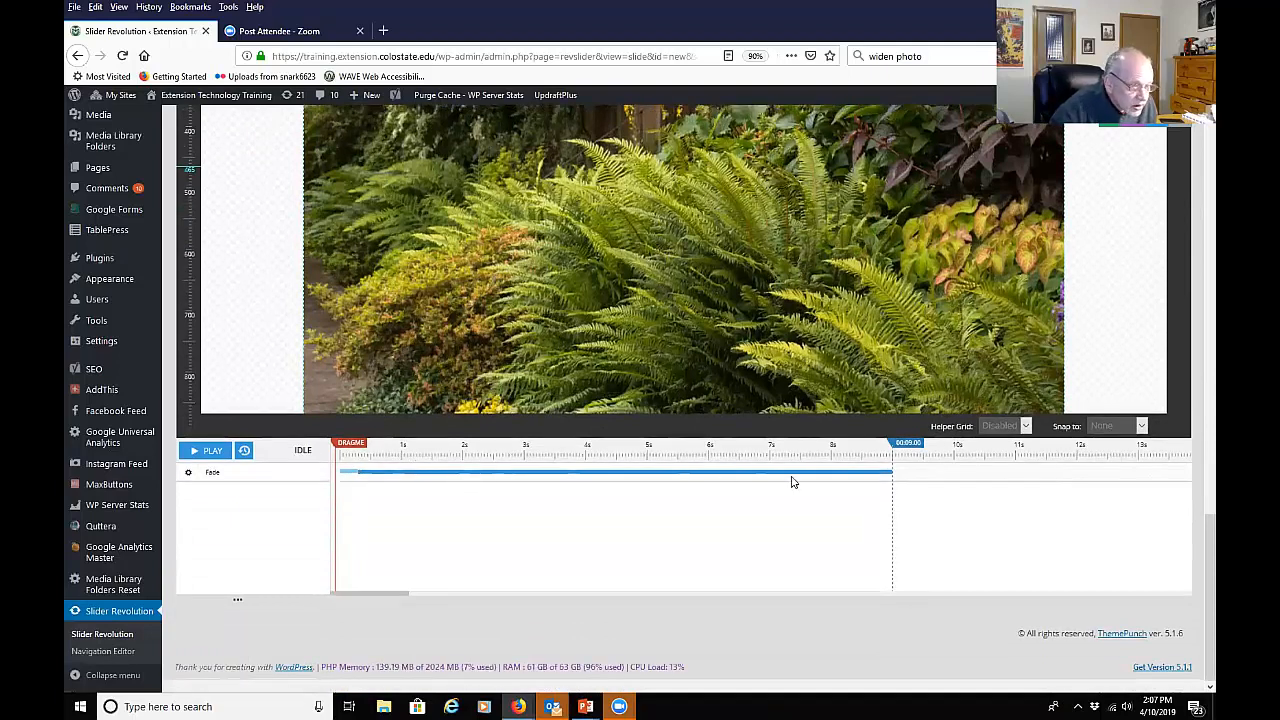
scroll(667, 516, "up", 12)
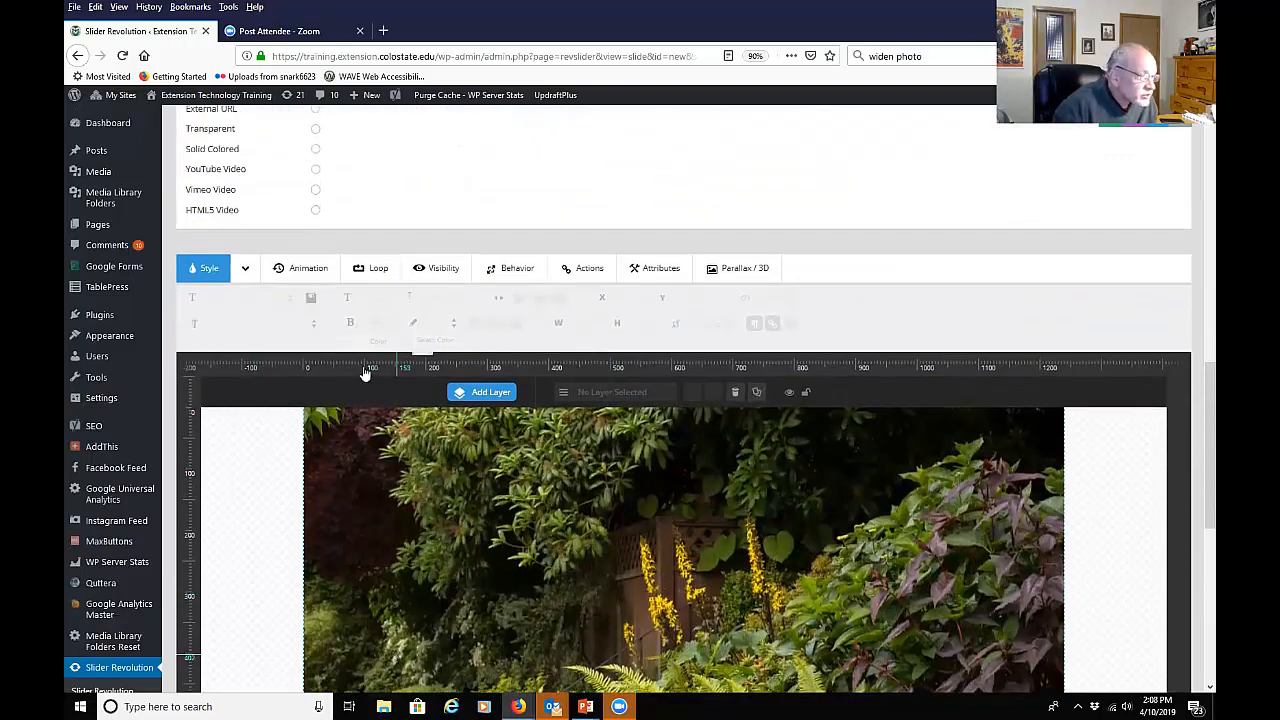
Step: Add a text layer to the slide reading "Visit our demonstration garden!"
mouse_move(481, 393)
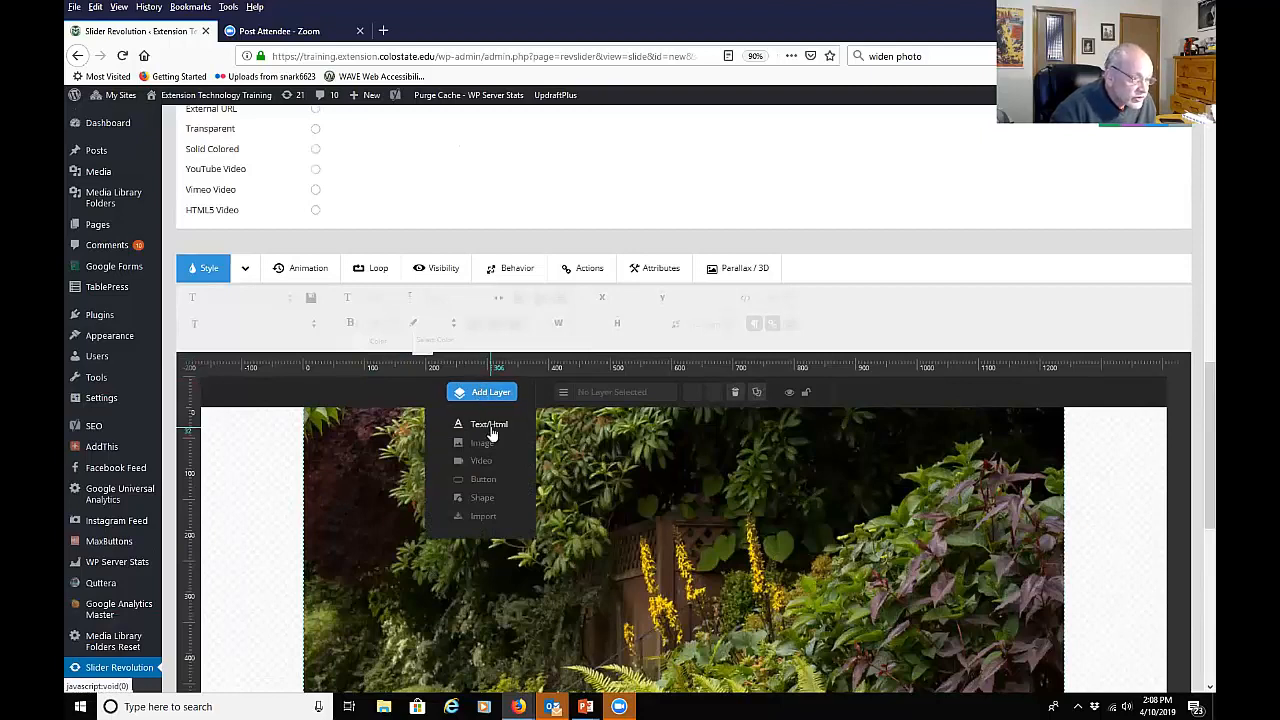
left_click(490, 426)
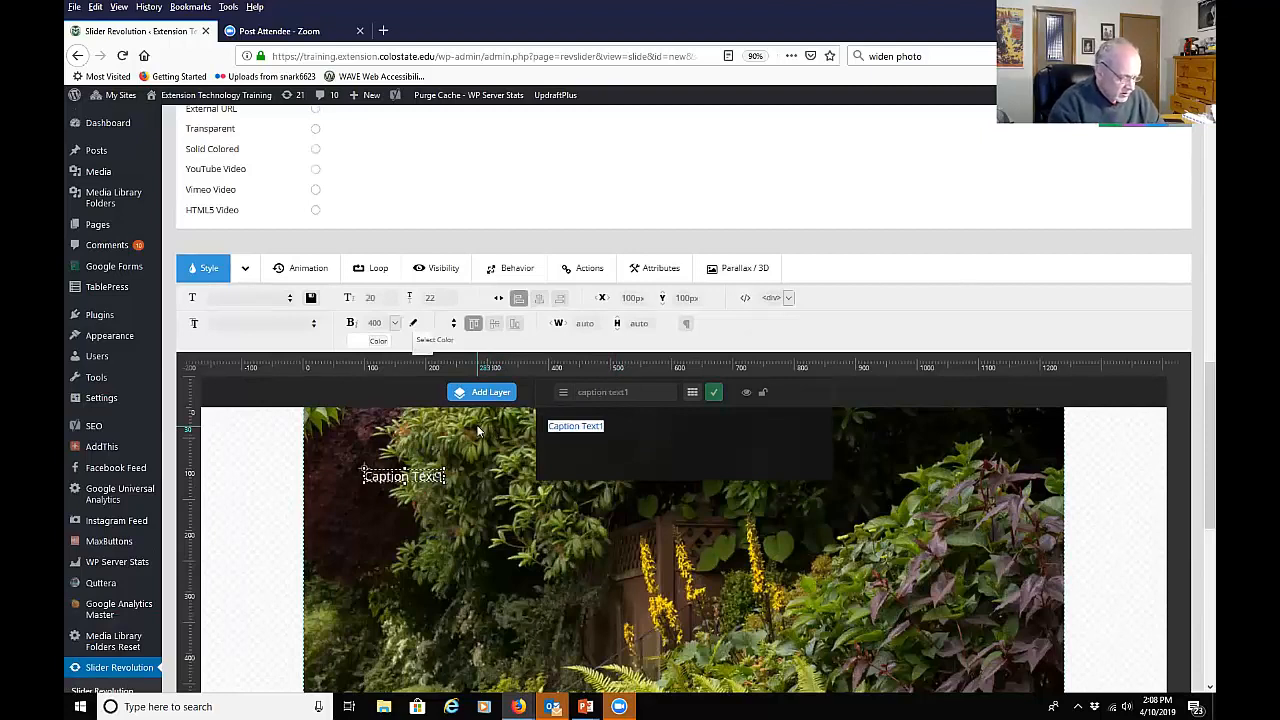
type("Visit our")
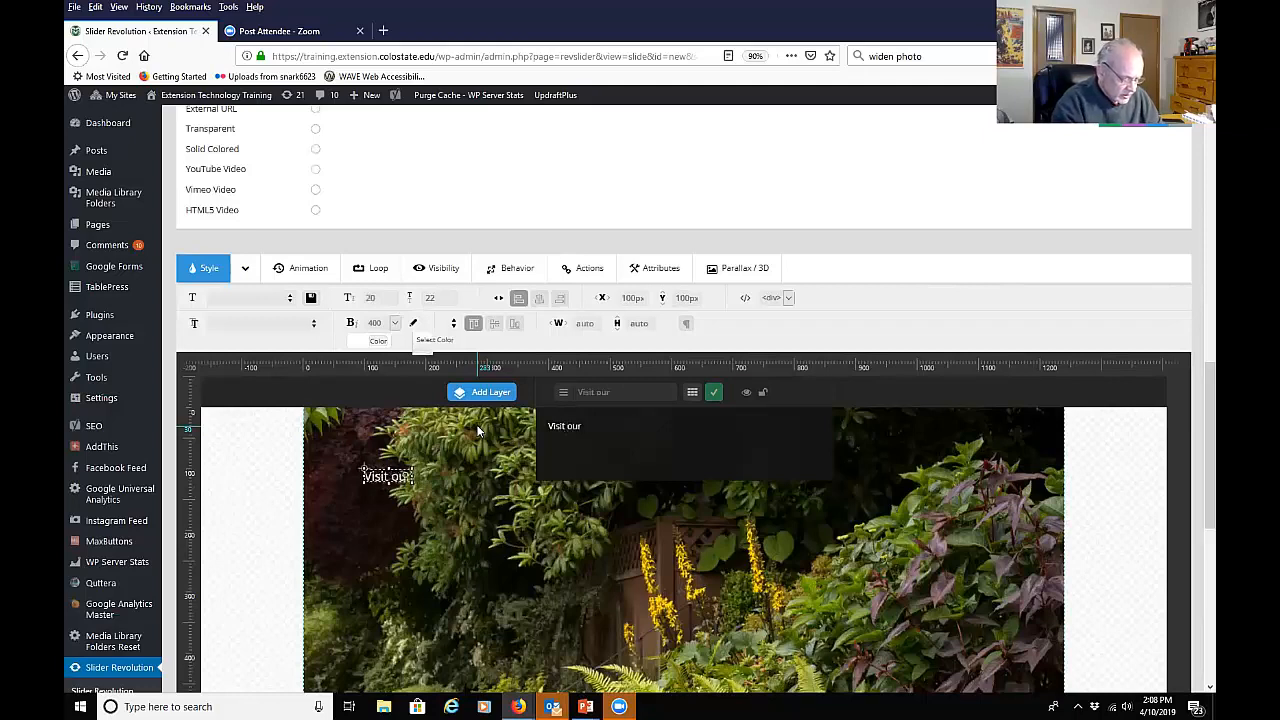
type(" demonstration ga")
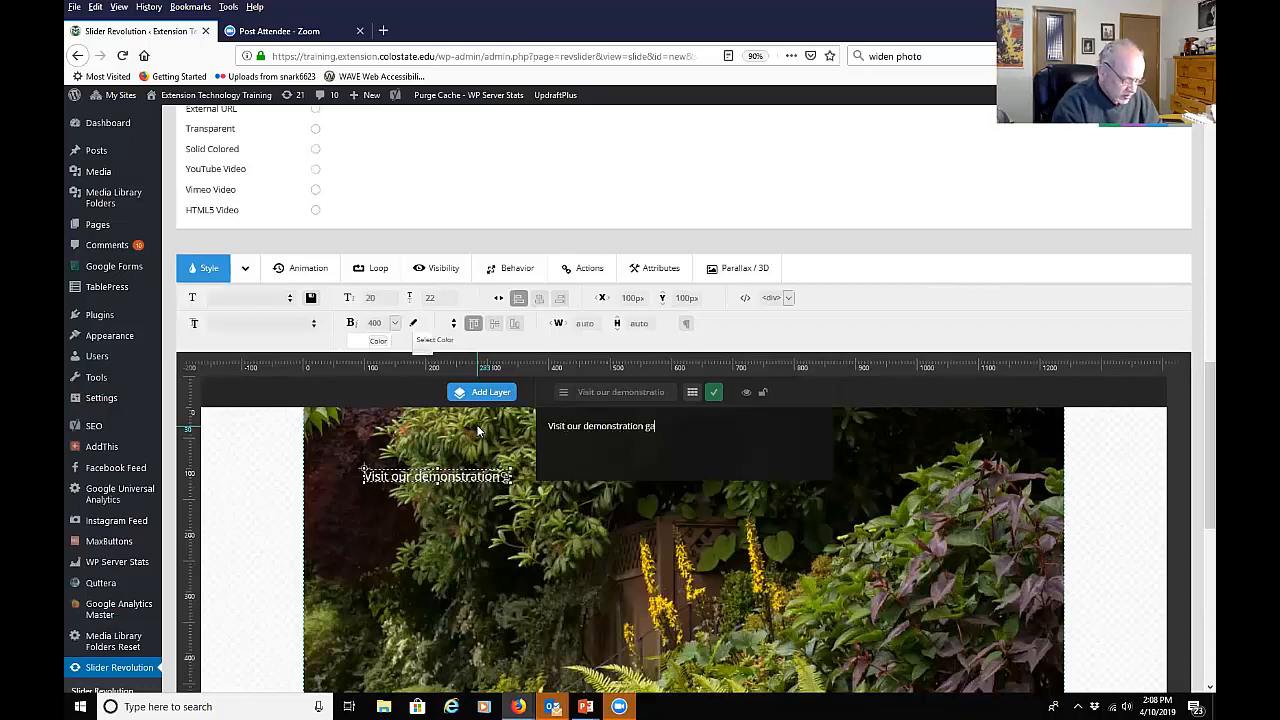
type("rden!")
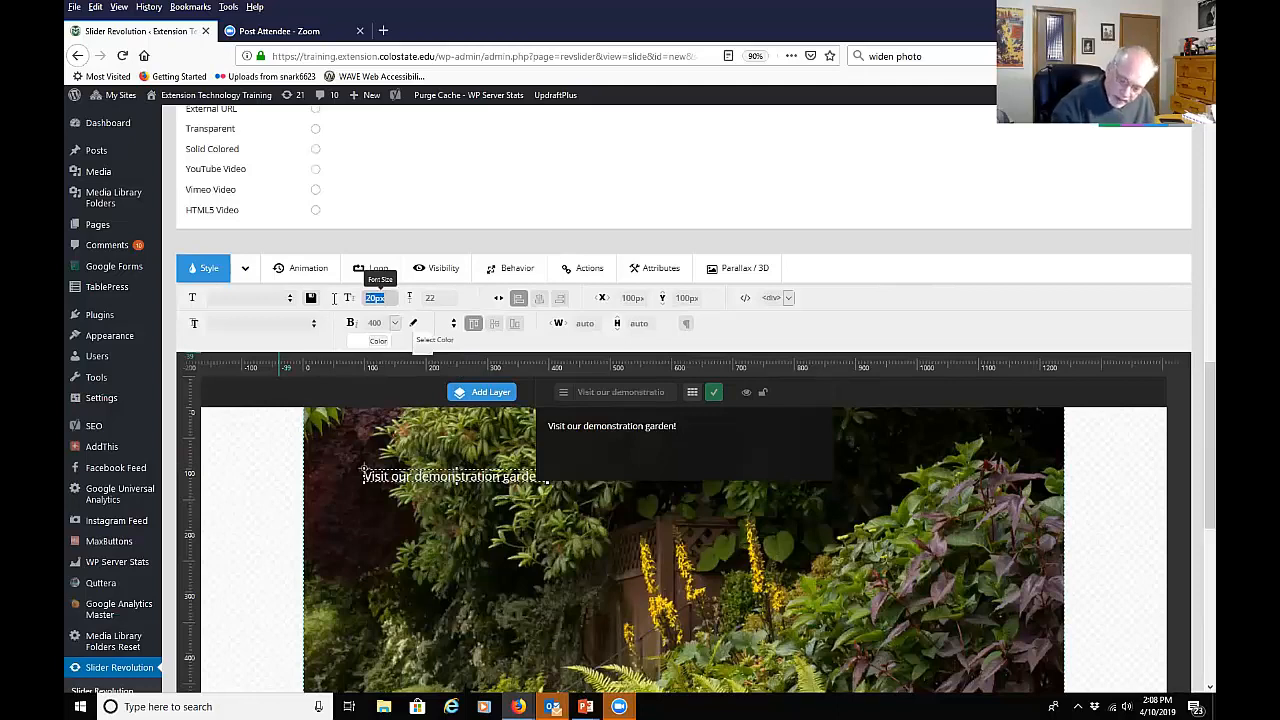
Step: Set the caption's font size to 45 px and its line height to 45 px
type("45")
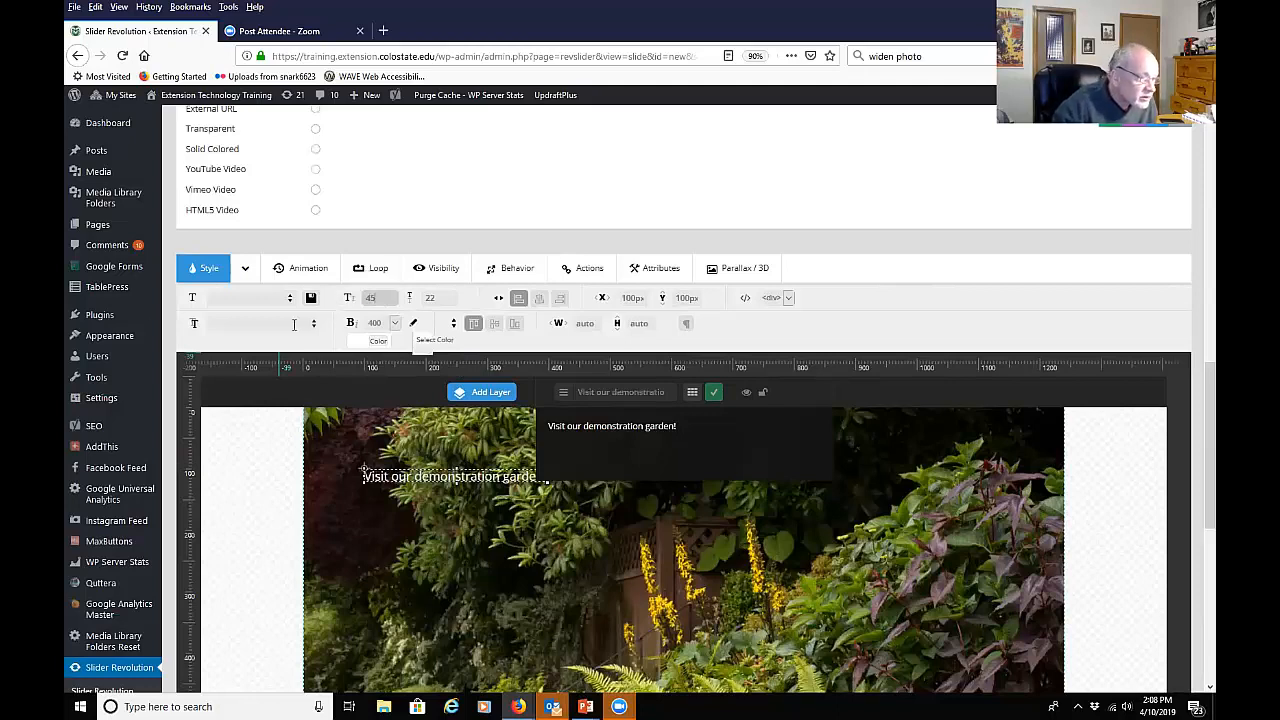
key("Return")
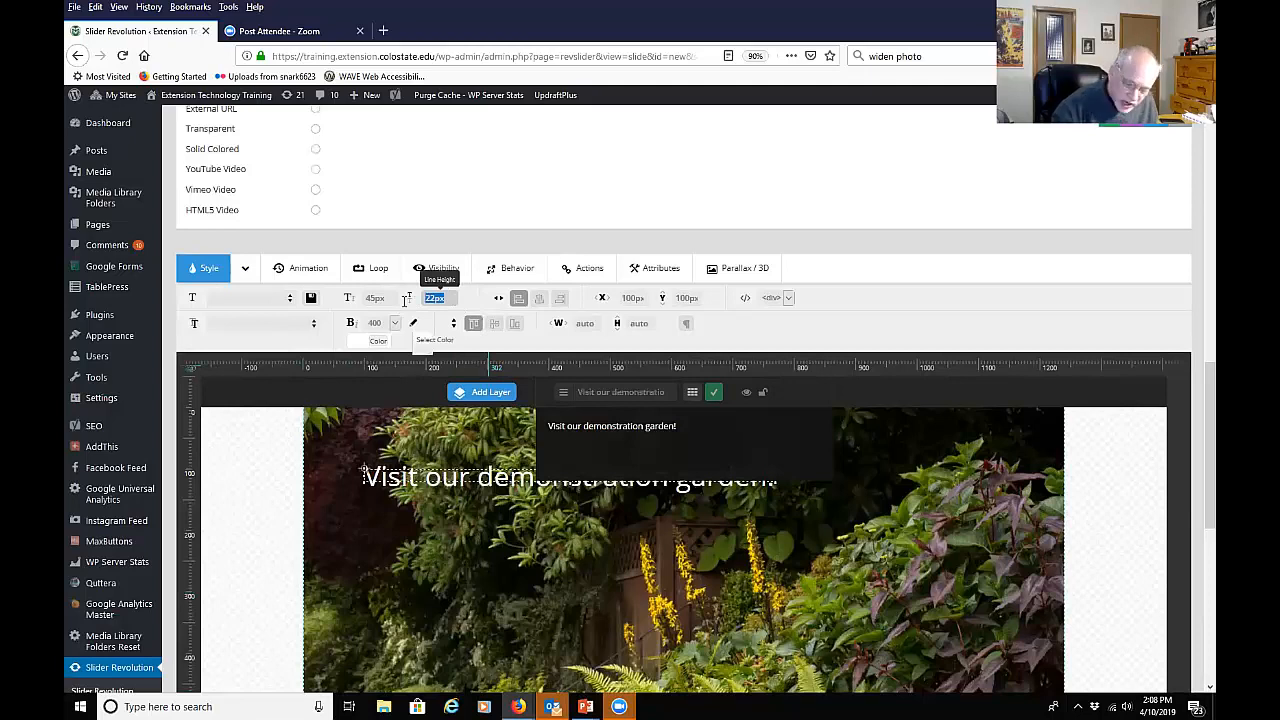
type("45")
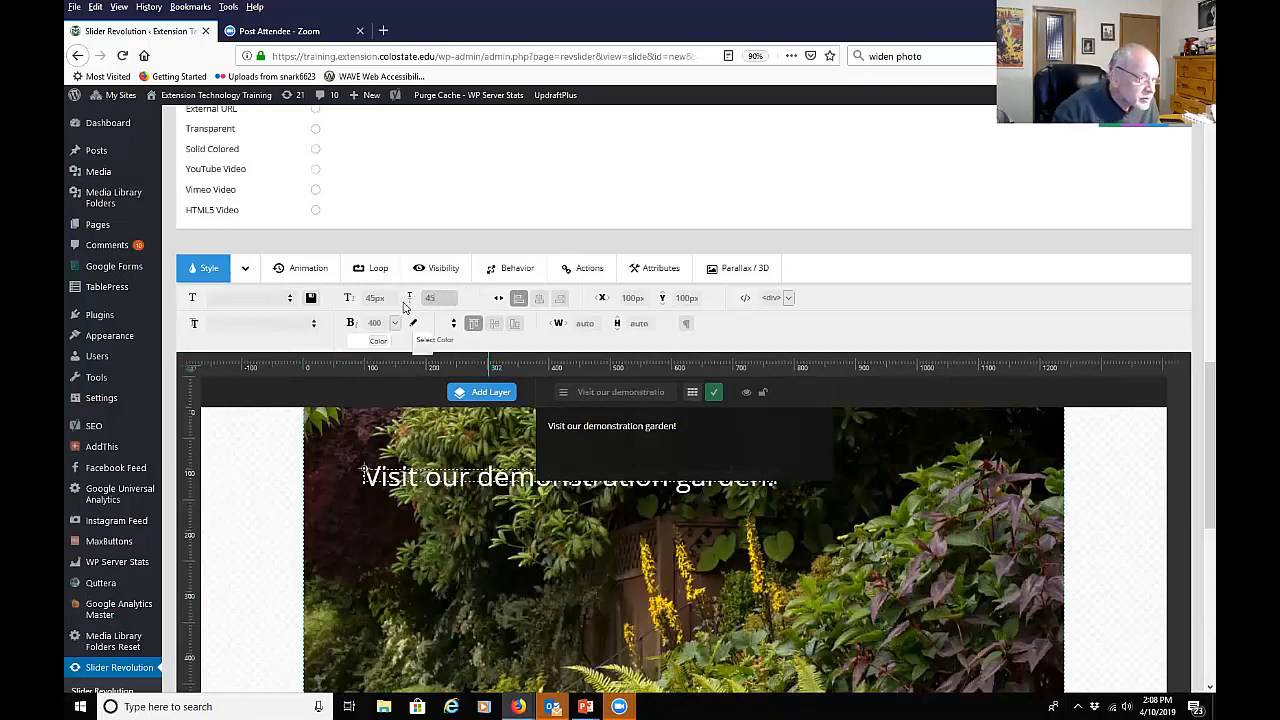
left_click(893, 313)
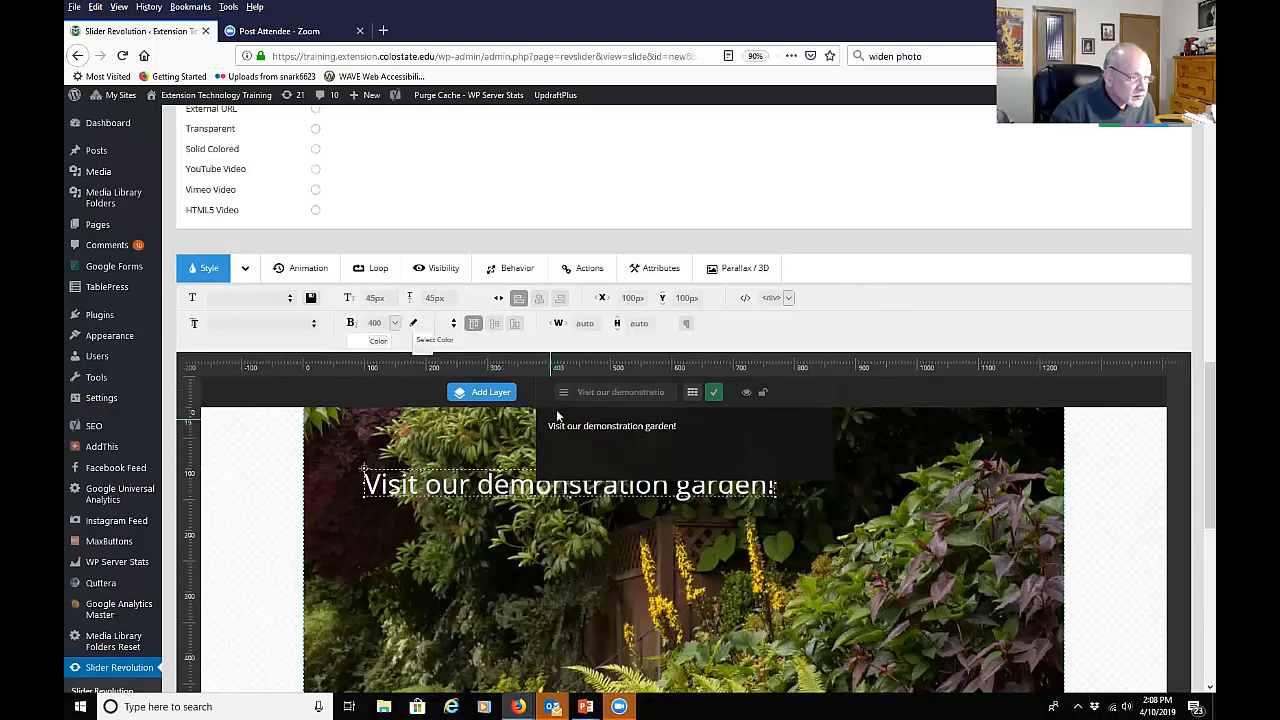
Step: Narrow the caption's box to about 498 px so it wraps onto two lines, and move it to about X 691 px, Y 46 px
mouse_move(565, 395)
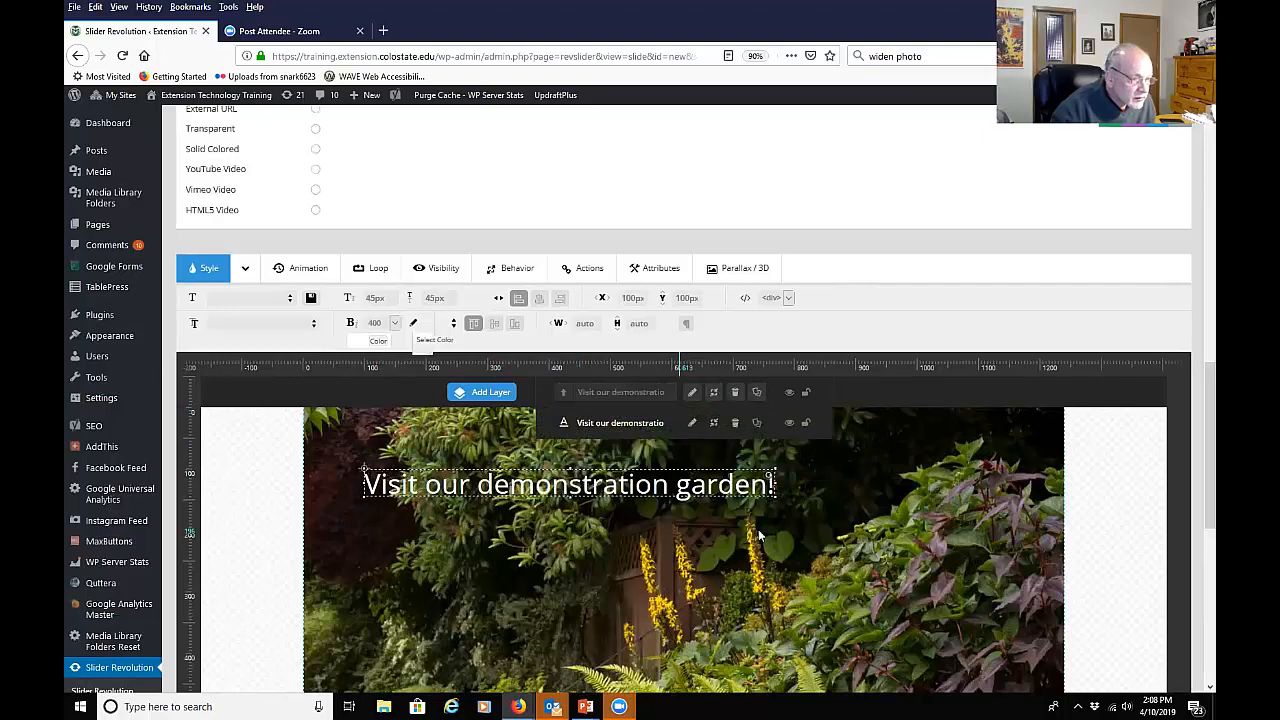
left_click(772, 485)
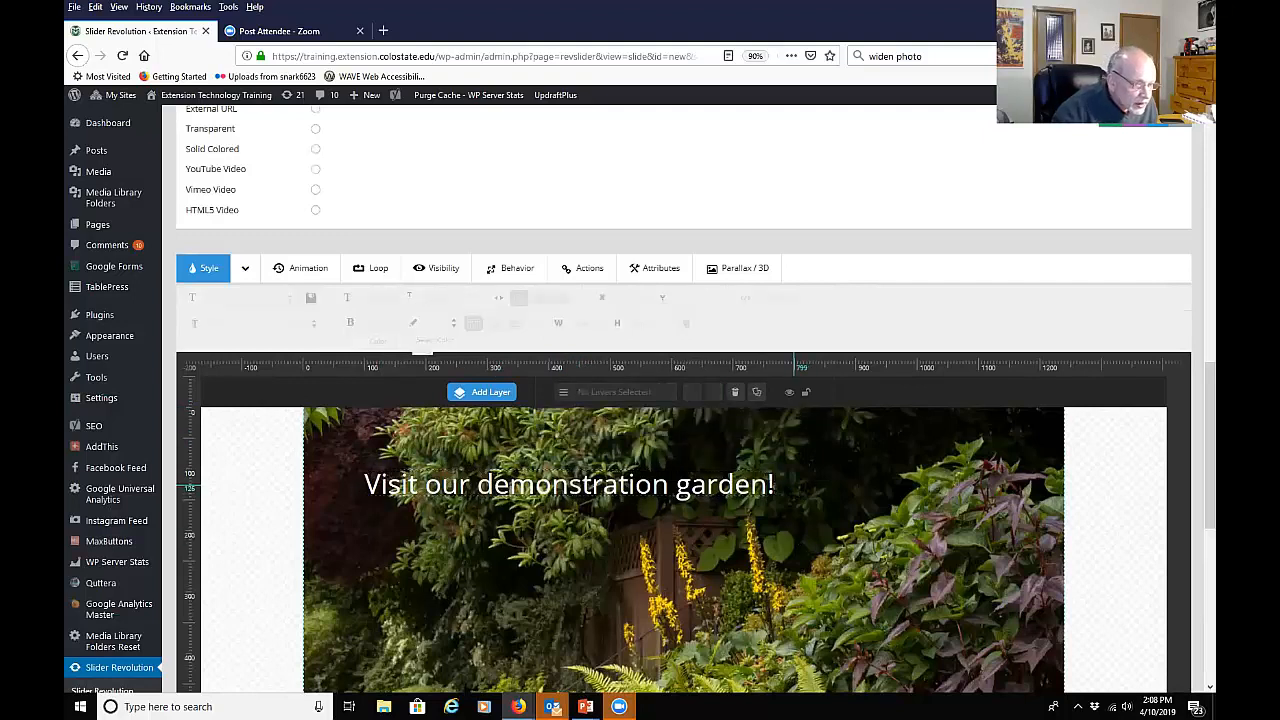
left_click(771, 487)
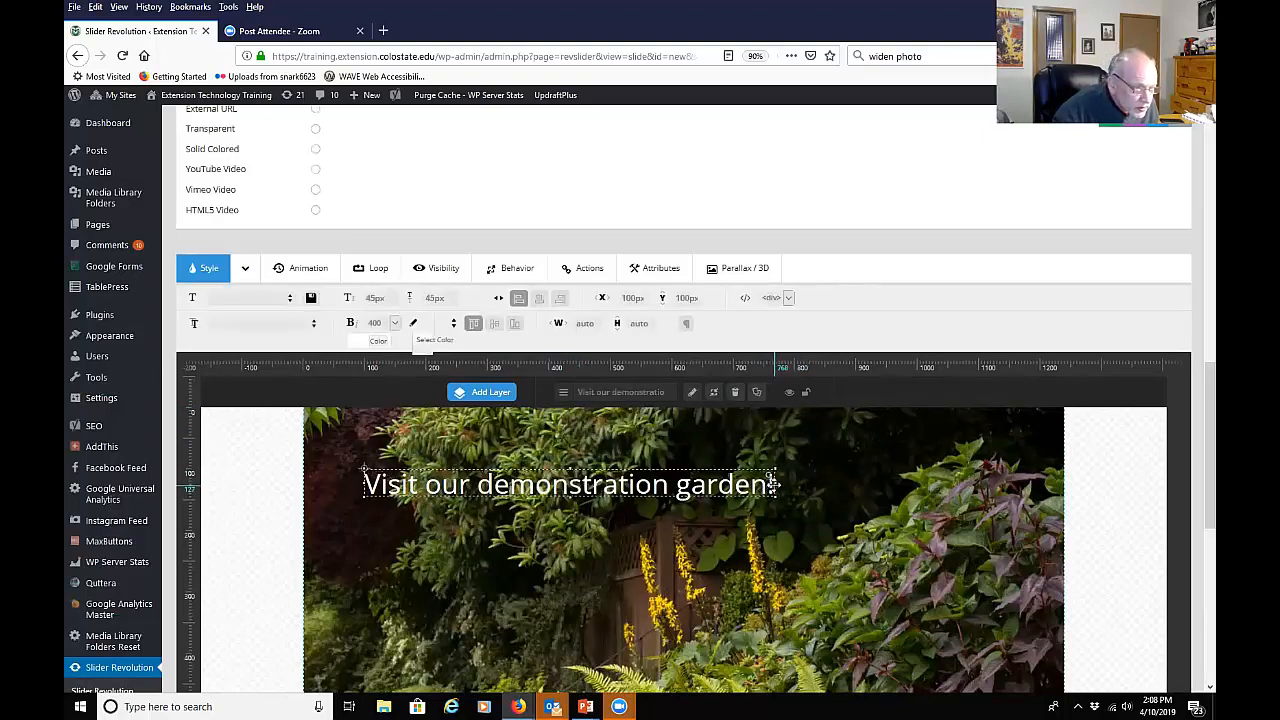
left_click_drag(777, 483, 669, 487)
left_click_drag(514, 490, 876, 456)
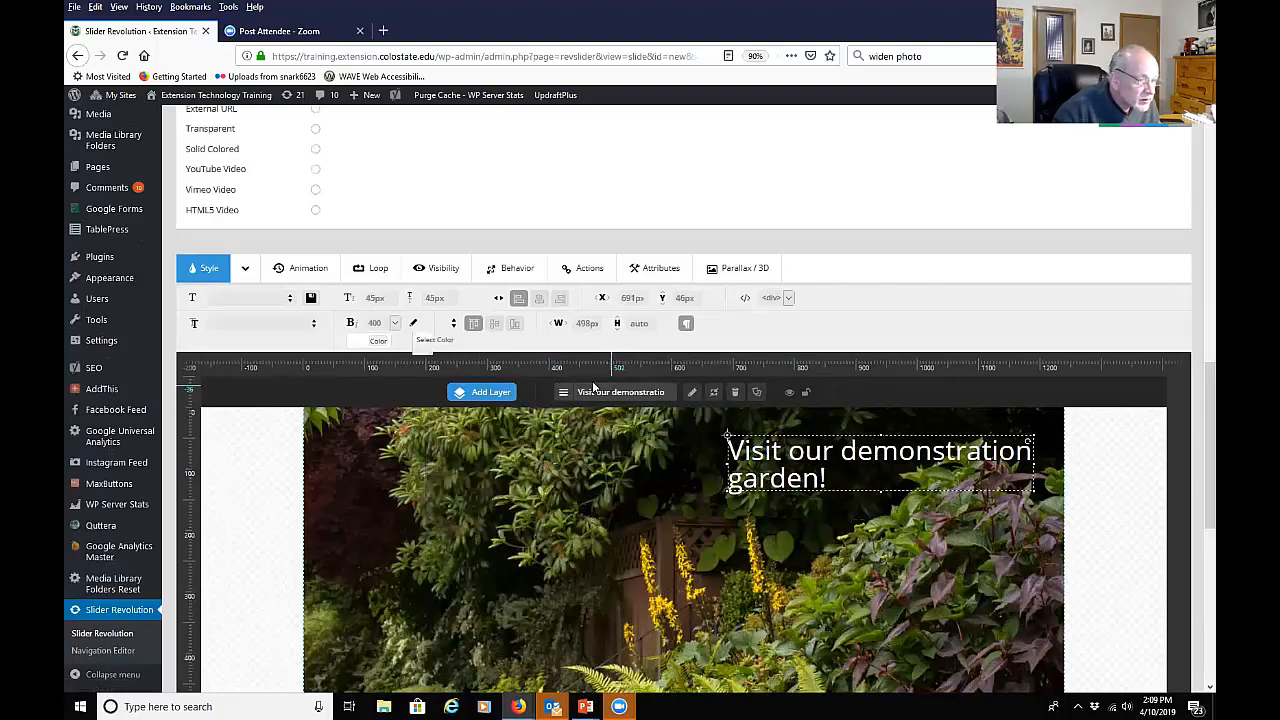
Step: Enlarge the caption's font to 50 px and refit its box to about 567 px wide at about X 657 px, Y 49 px
mouse_move(562, 397)
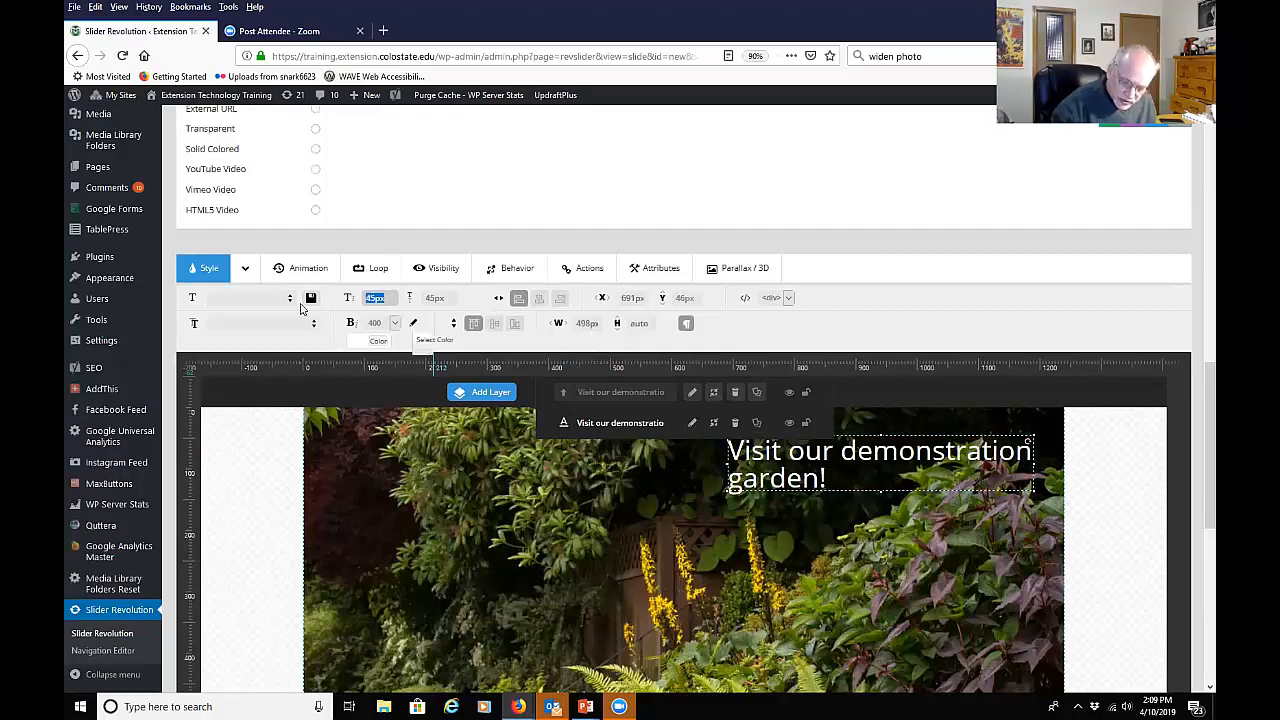
left_click(876, 323)
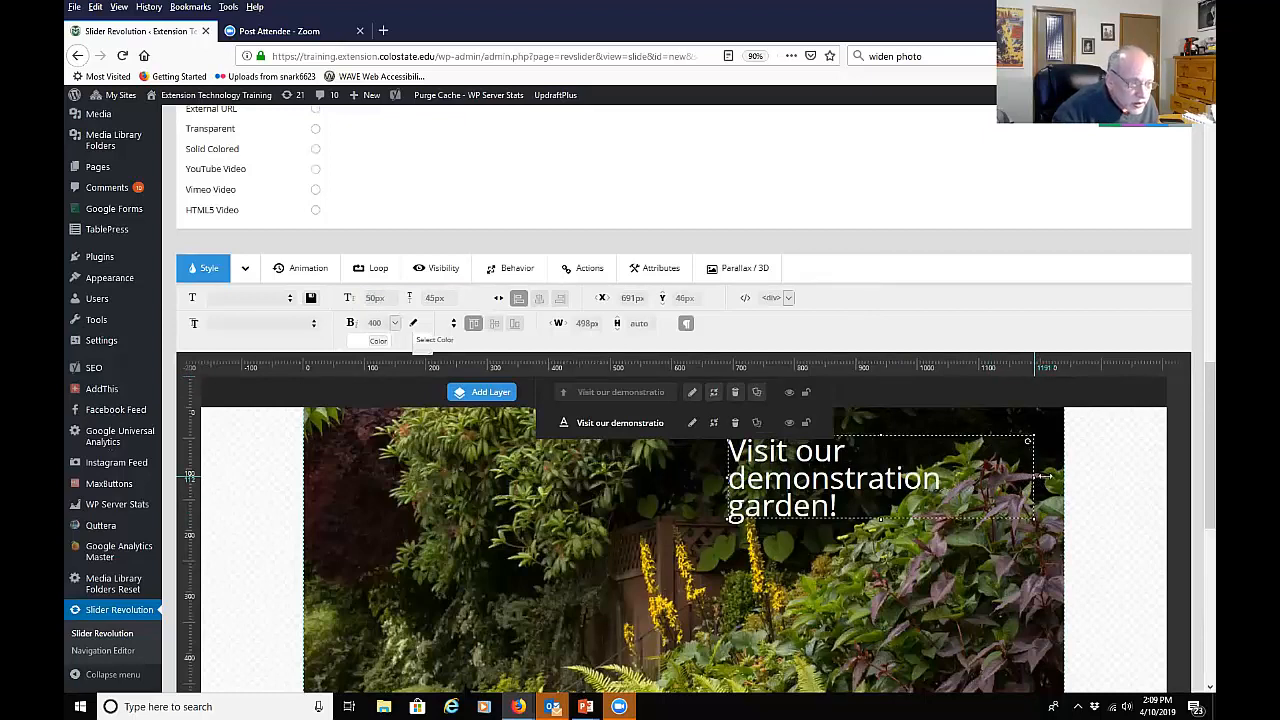
left_click_drag(1043, 476, 1062, 476)
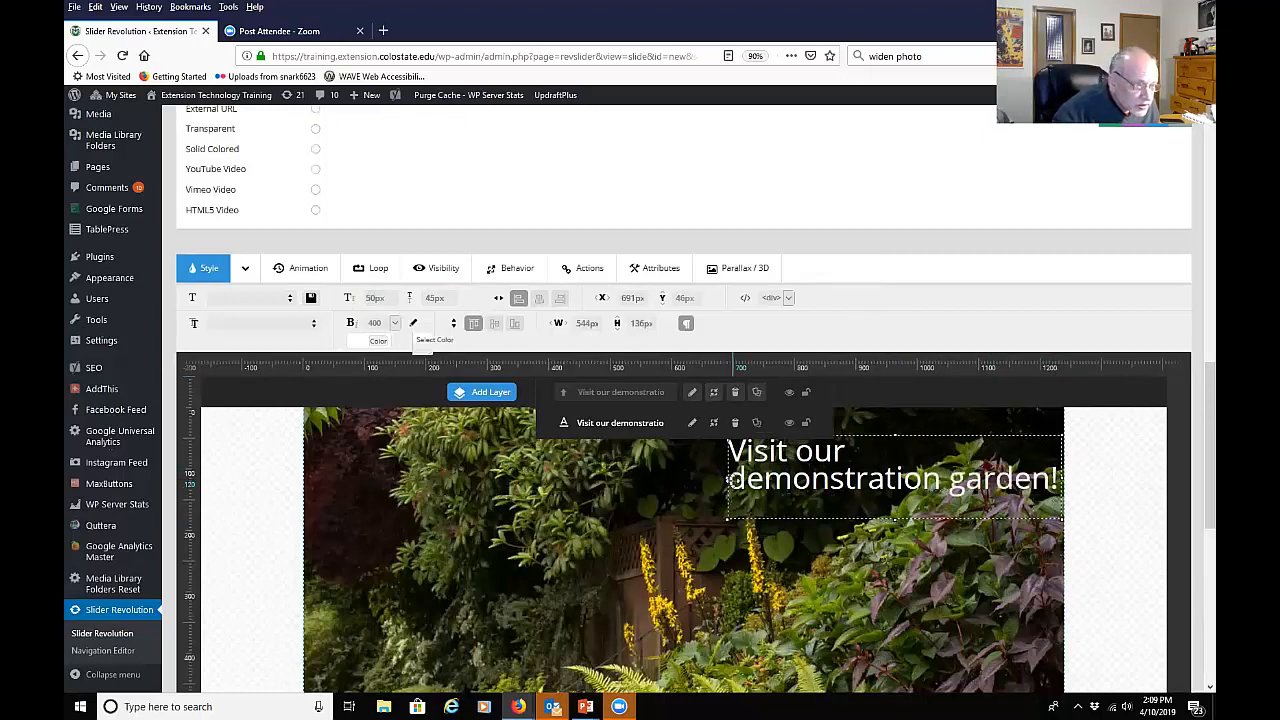
left_click_drag(726, 478, 710, 478)
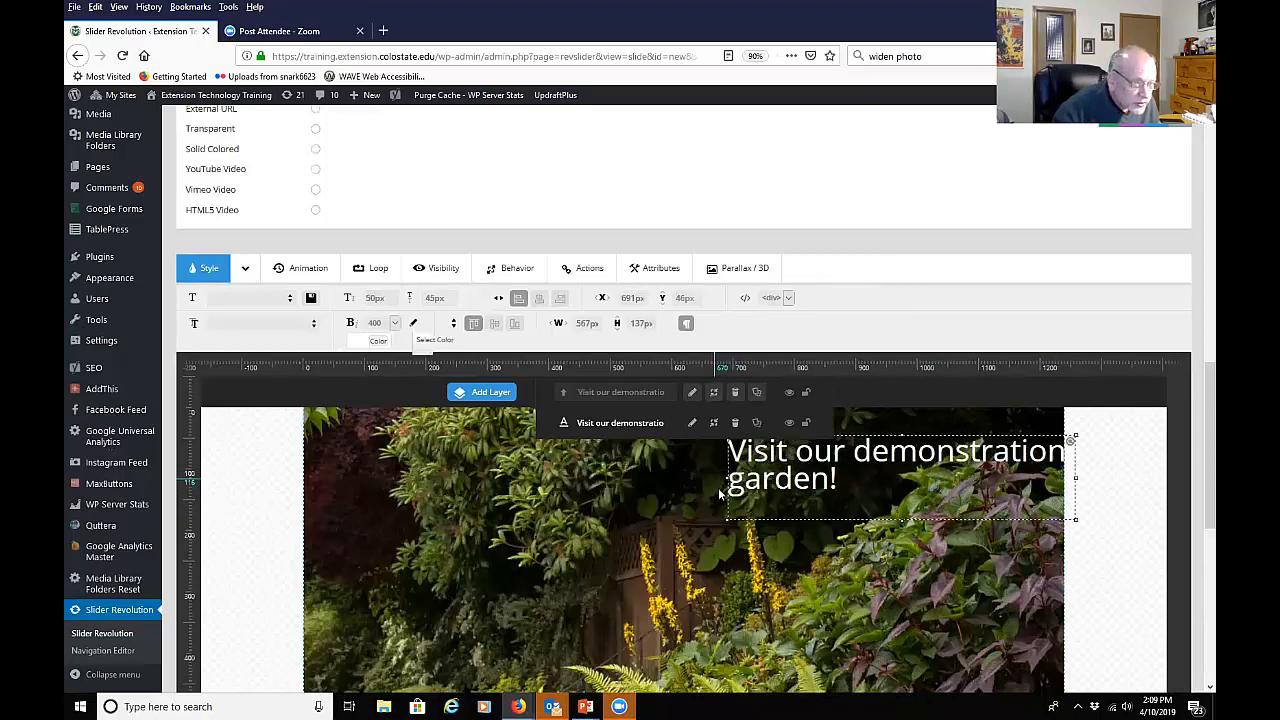
left_click_drag(768, 456, 747, 458)
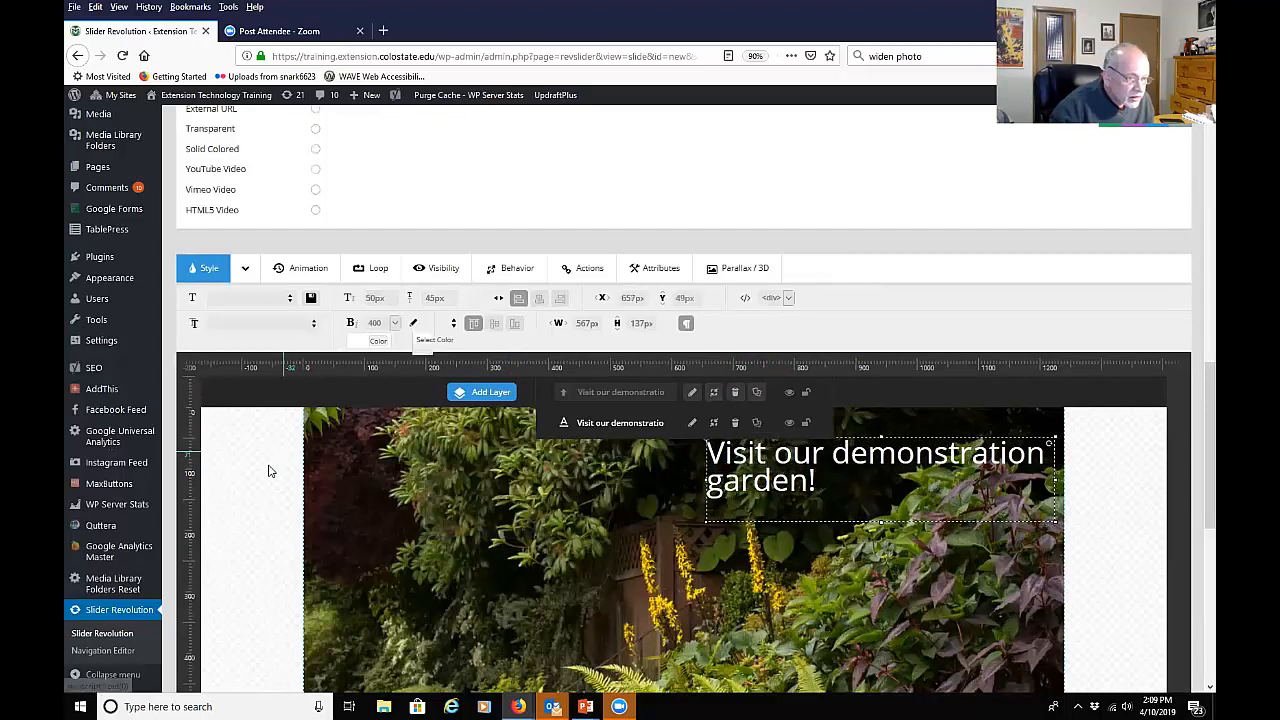
Step: Set the caption's start animation to Short-from-Top
left_click(307, 276)
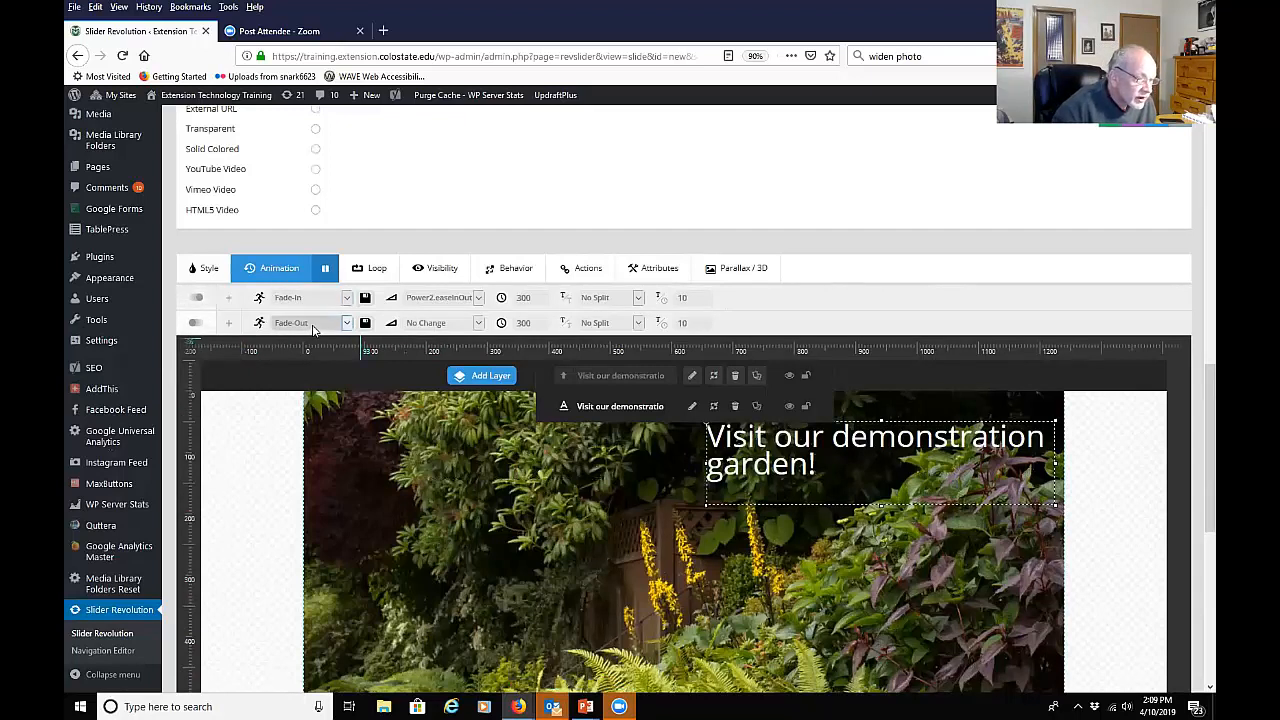
left_click(888, 400)
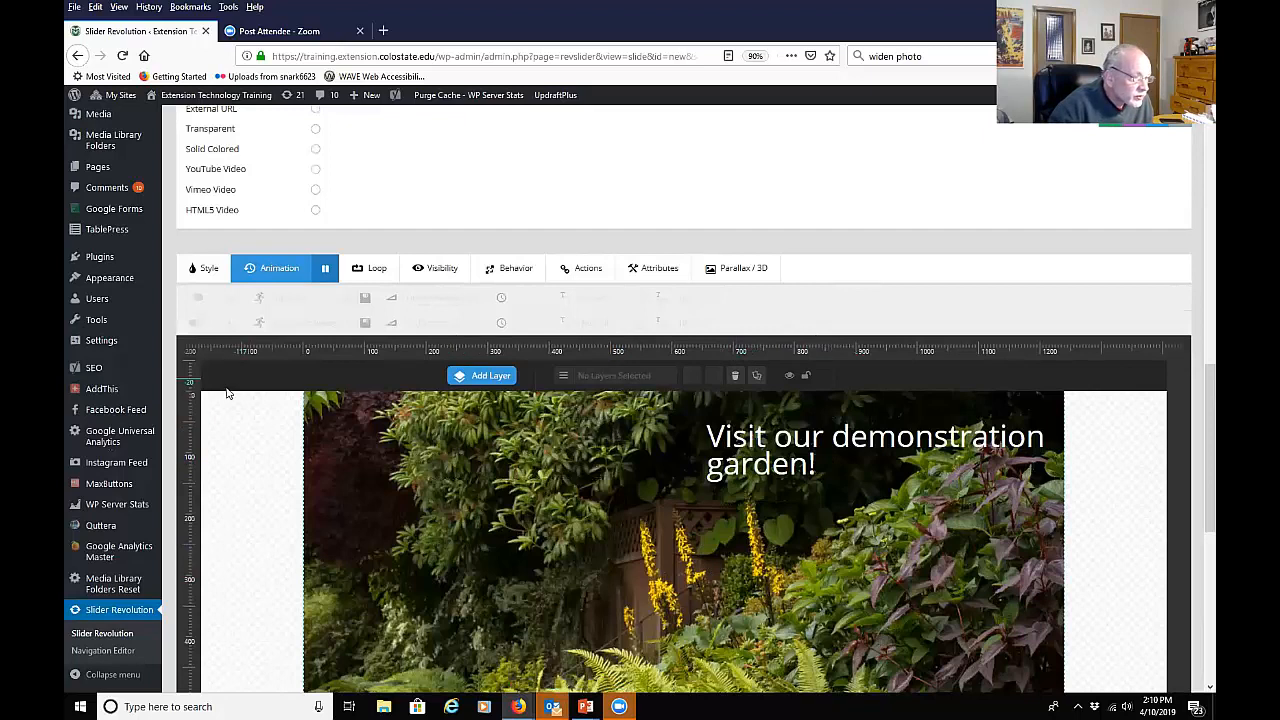
left_click(770, 440)
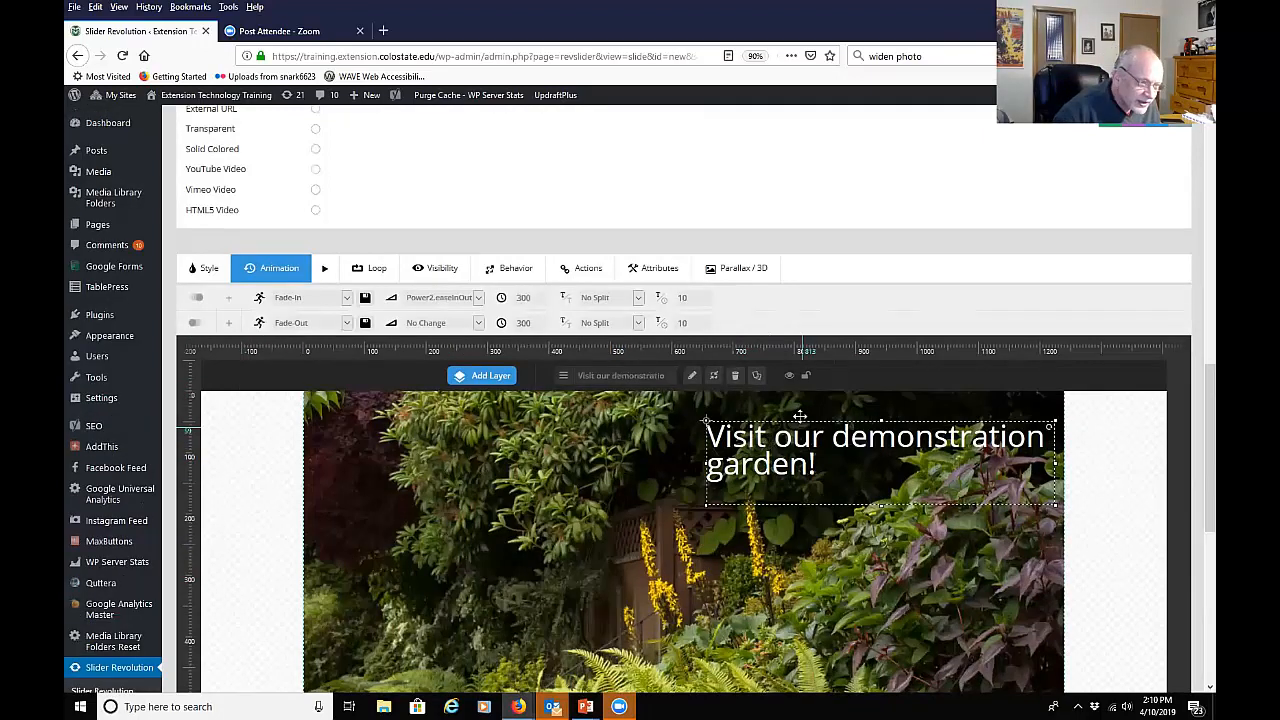
left_click(346, 298)
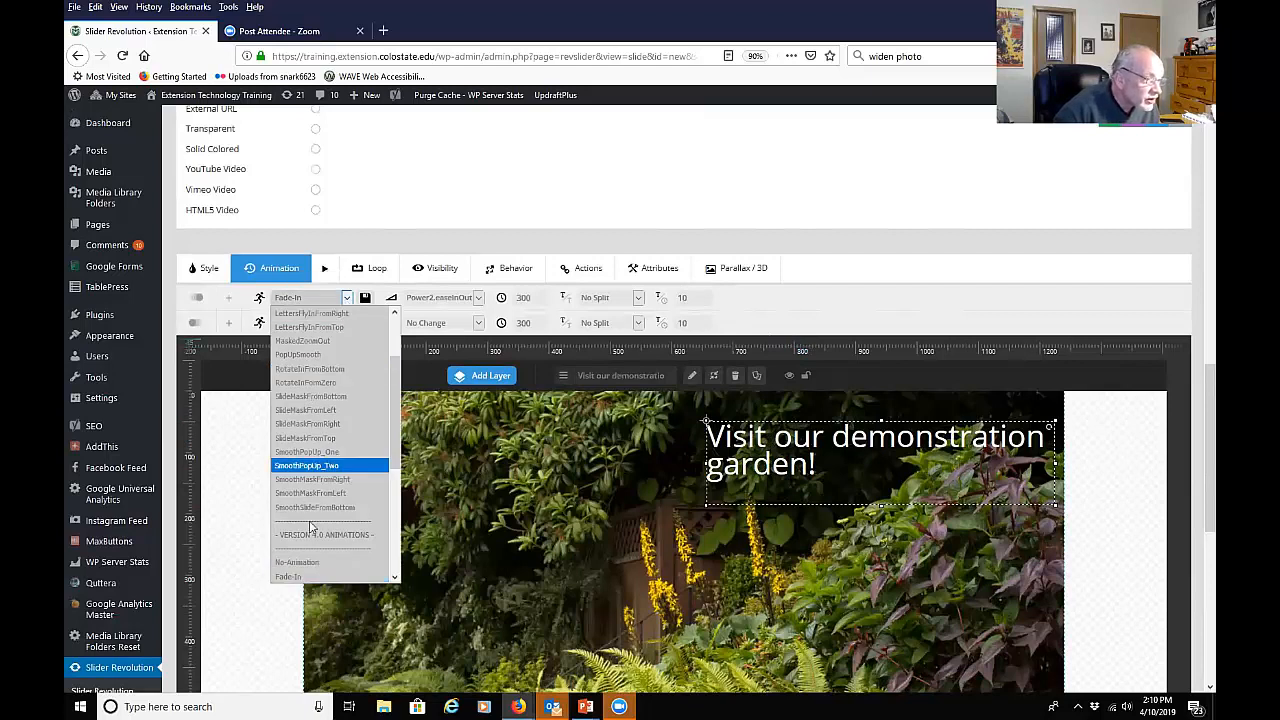
left_click_drag(393, 415, 392, 485)
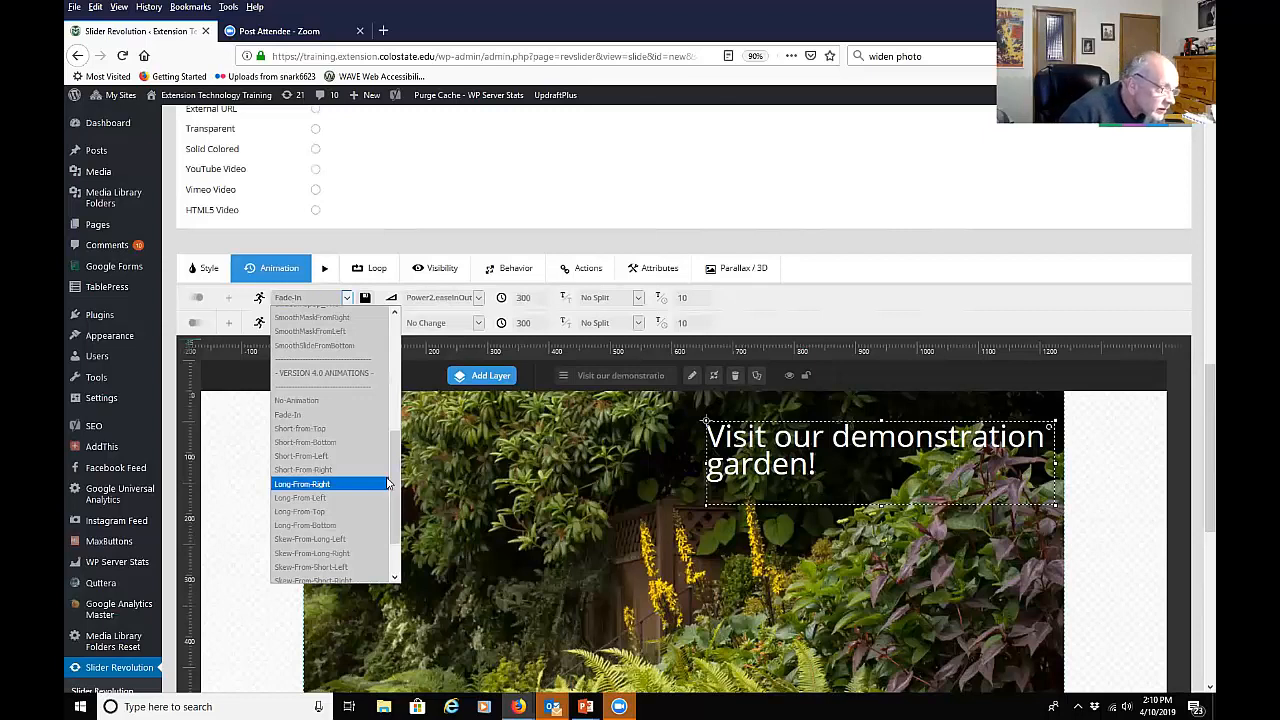
left_click(318, 415)
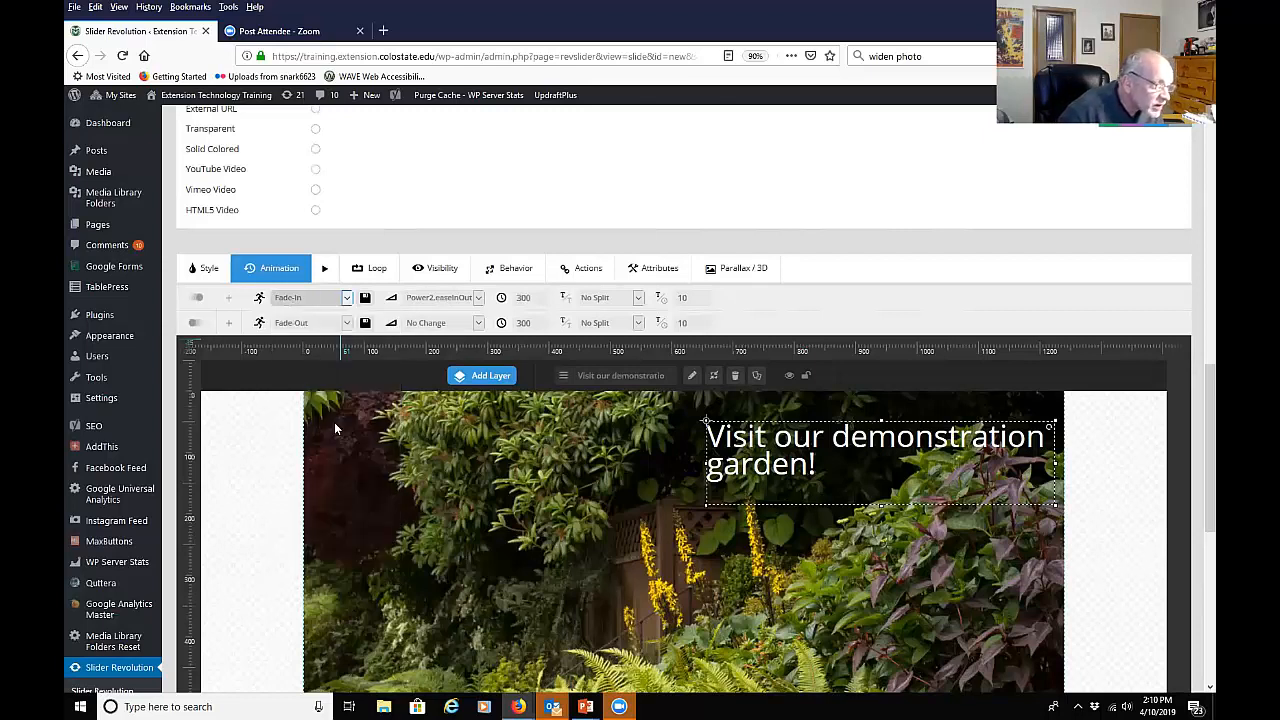
Step: Set the caption's end animation to Short-To-Bottom
left_click(340, 323)
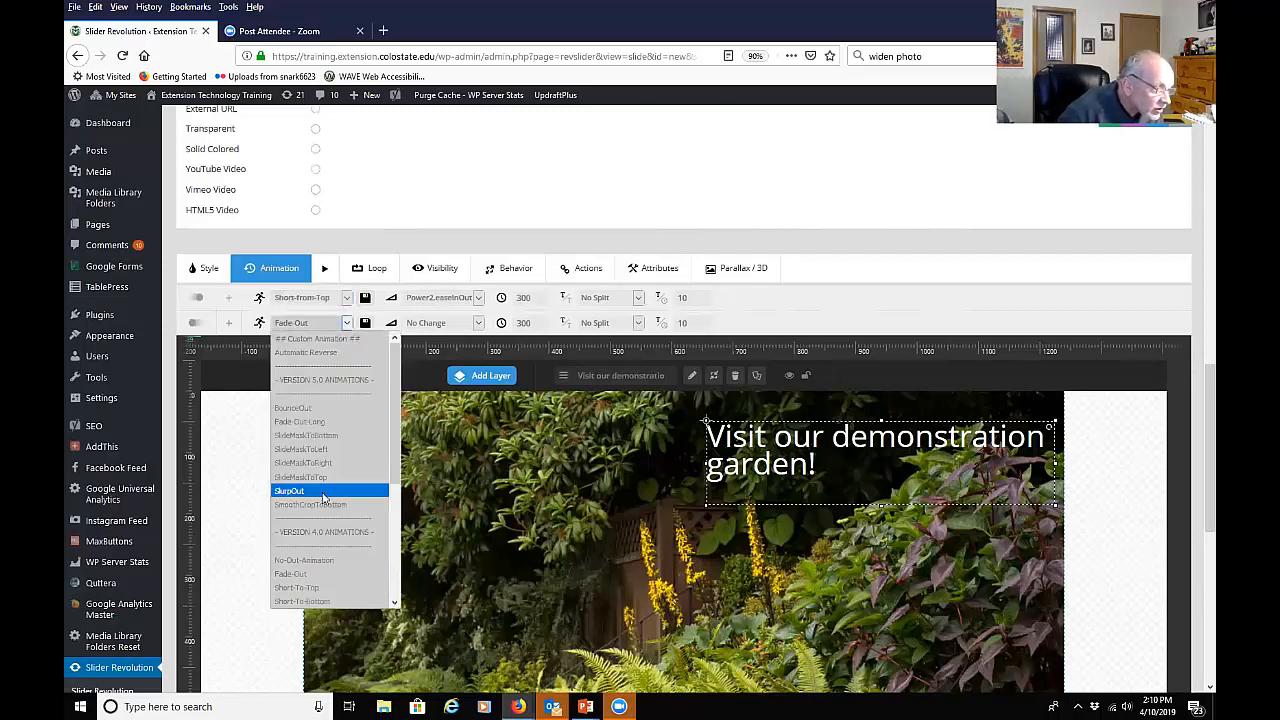
scroll(323, 497, "down", 2)
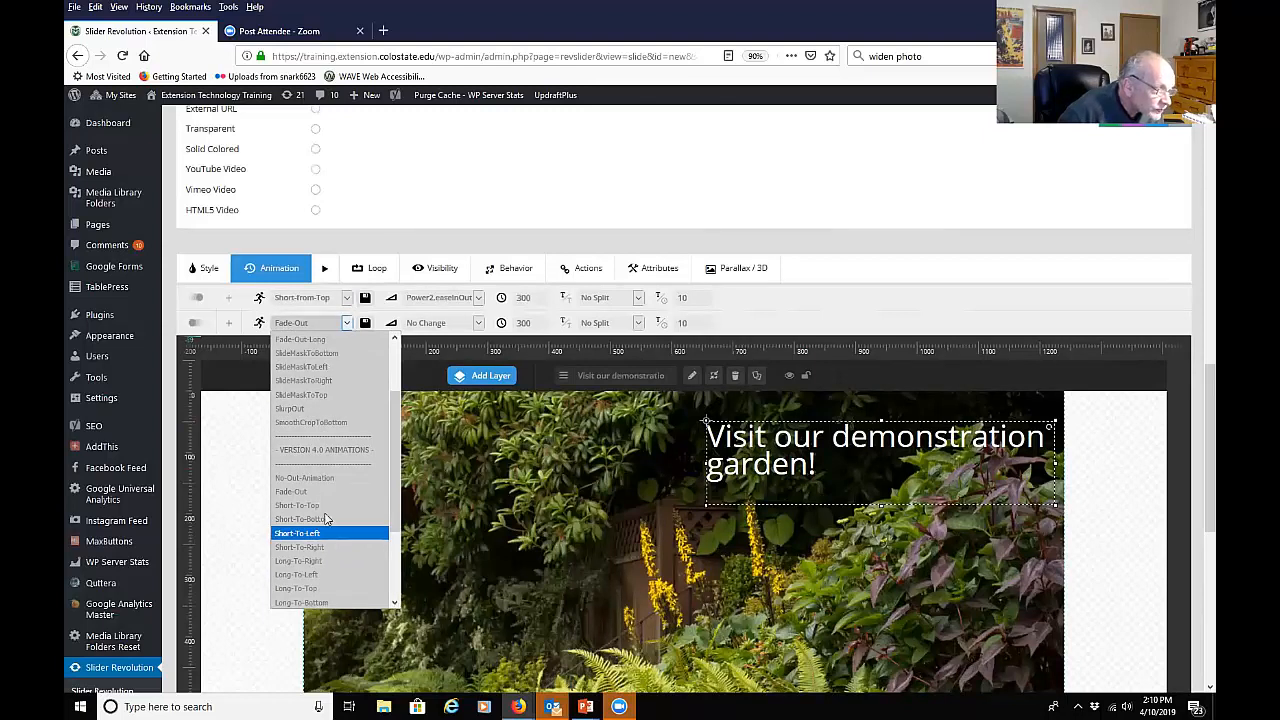
left_click(325, 518)
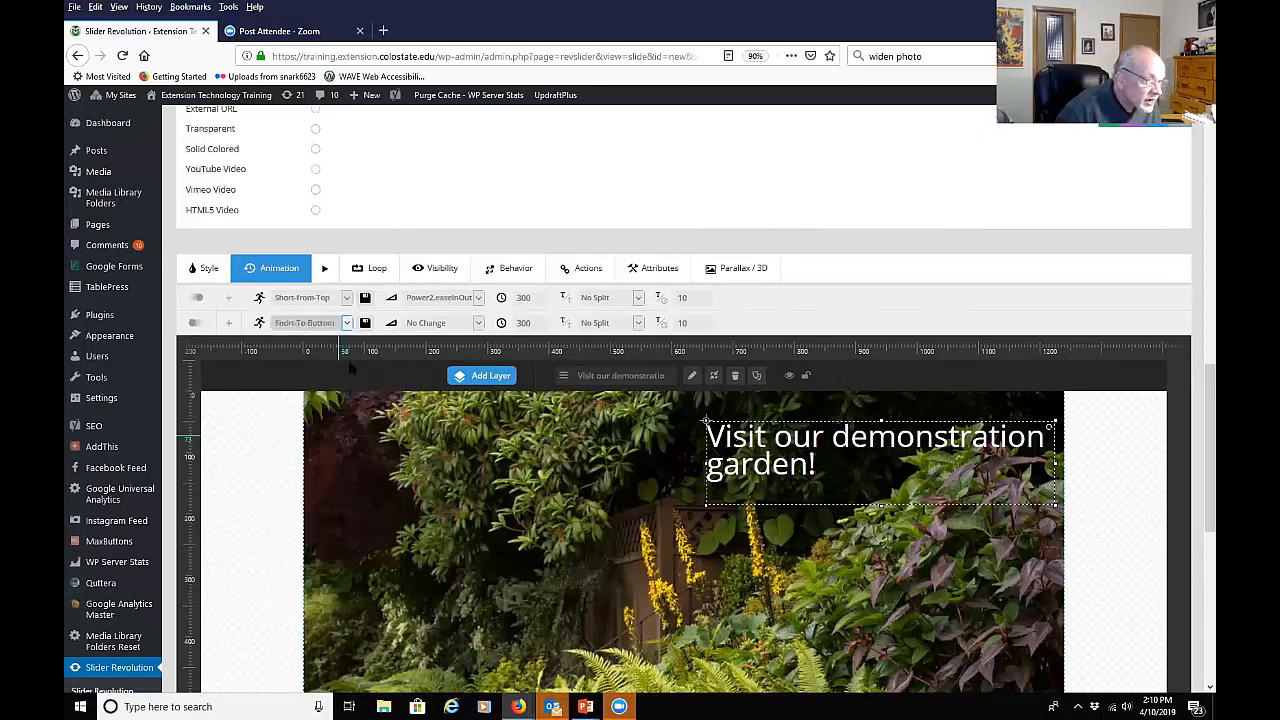
Step: Set the speed of both the caption's start and end animations to 1000 ms and preview the layer animation
left_click(327, 270)
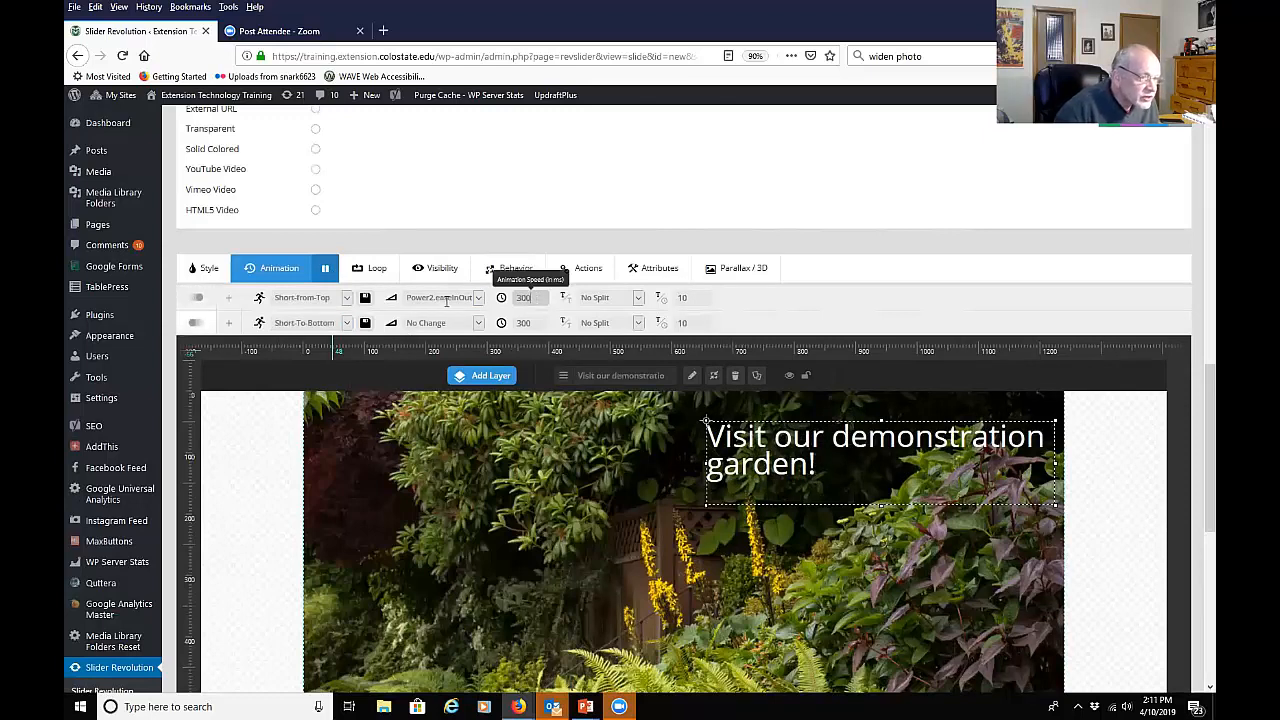
type("1000")
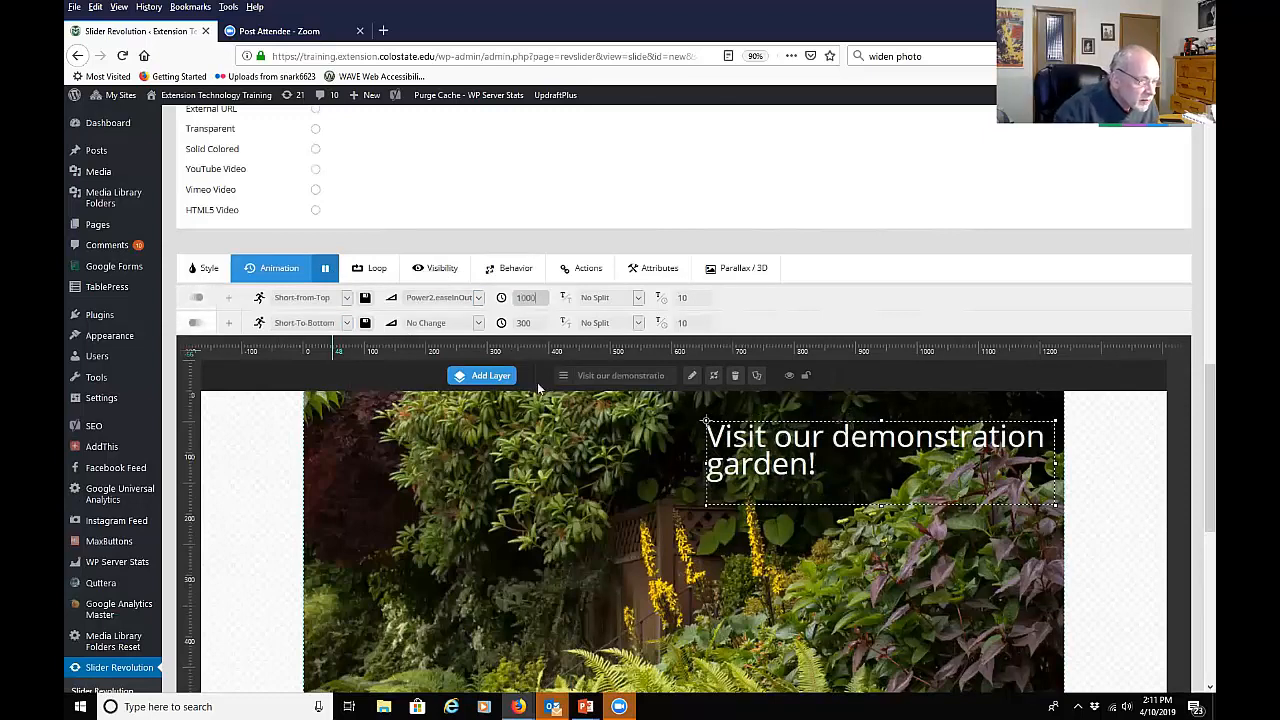
left_click(524, 322)
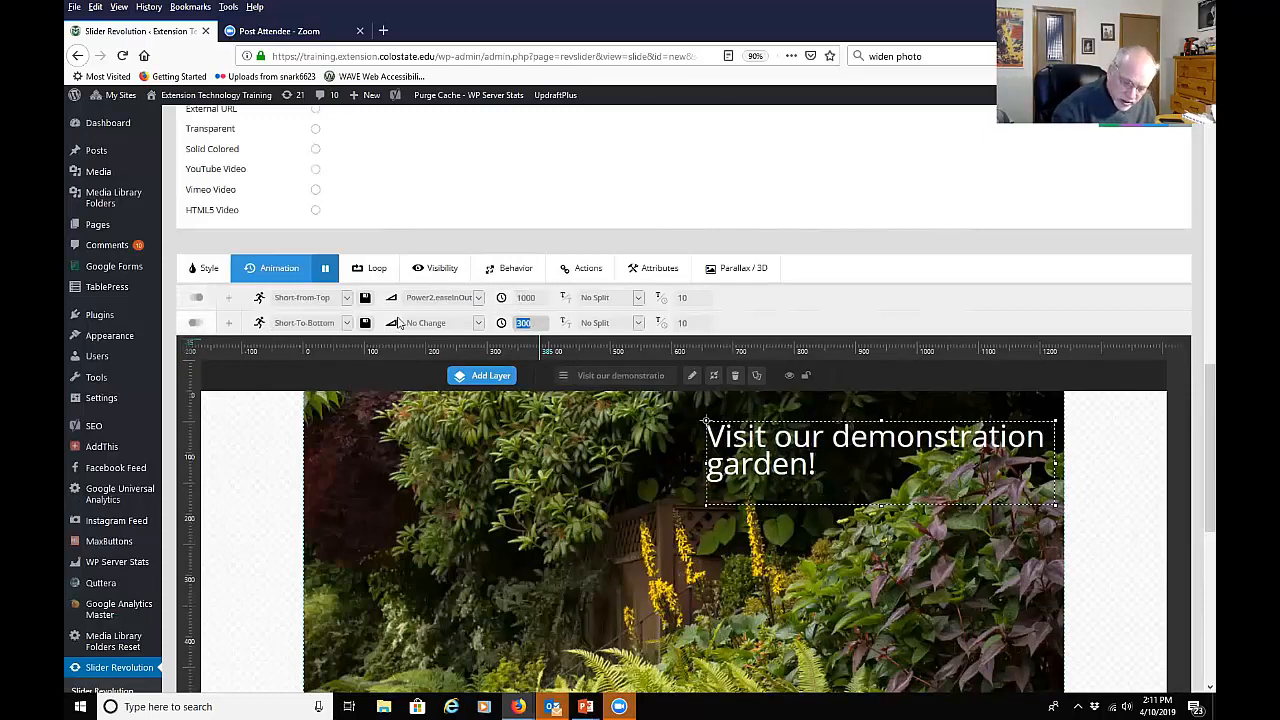
type("1000")
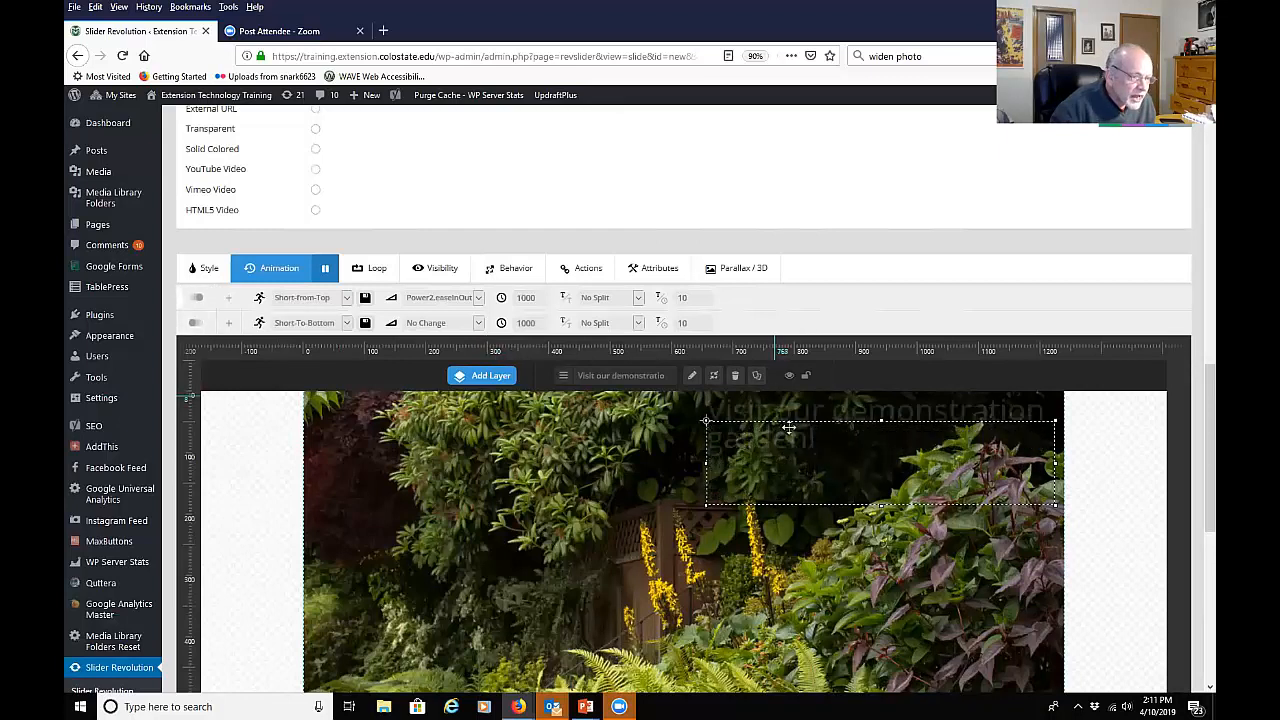
left_click(327, 270)
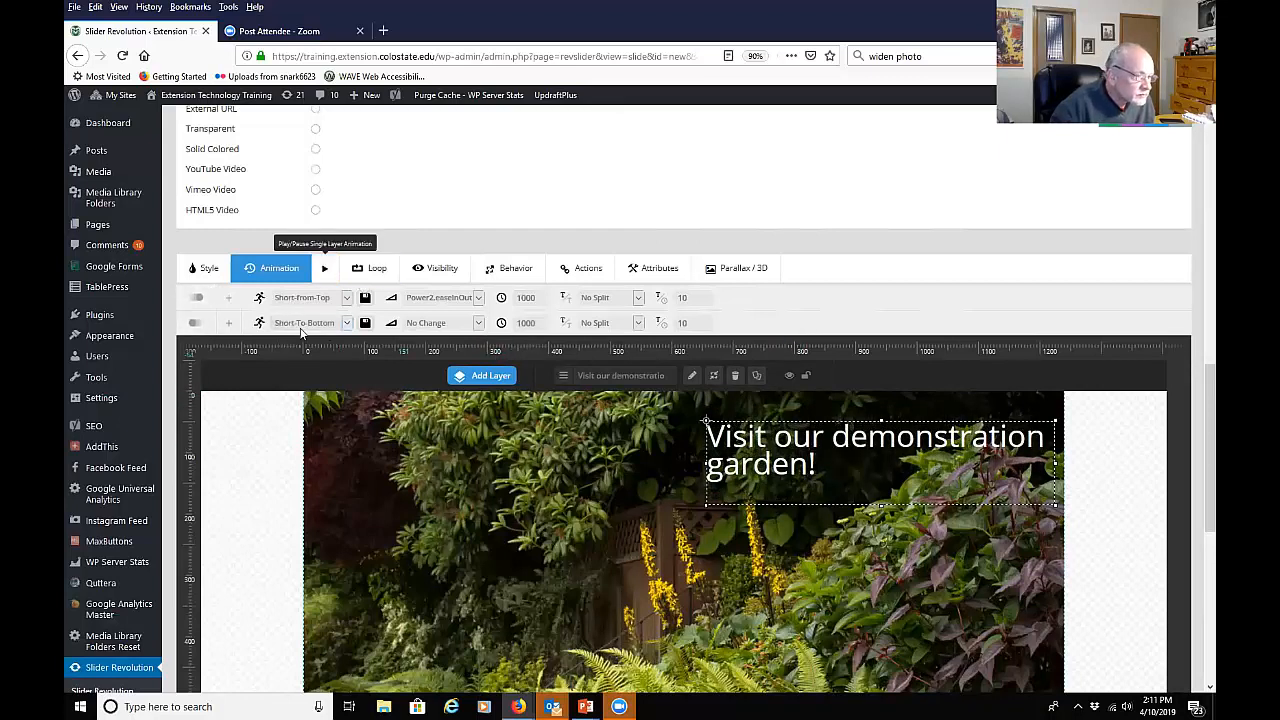
Step: Check the caption's loop setting, then turn off the caption's visibility on mobile phones
left_click(374, 274)
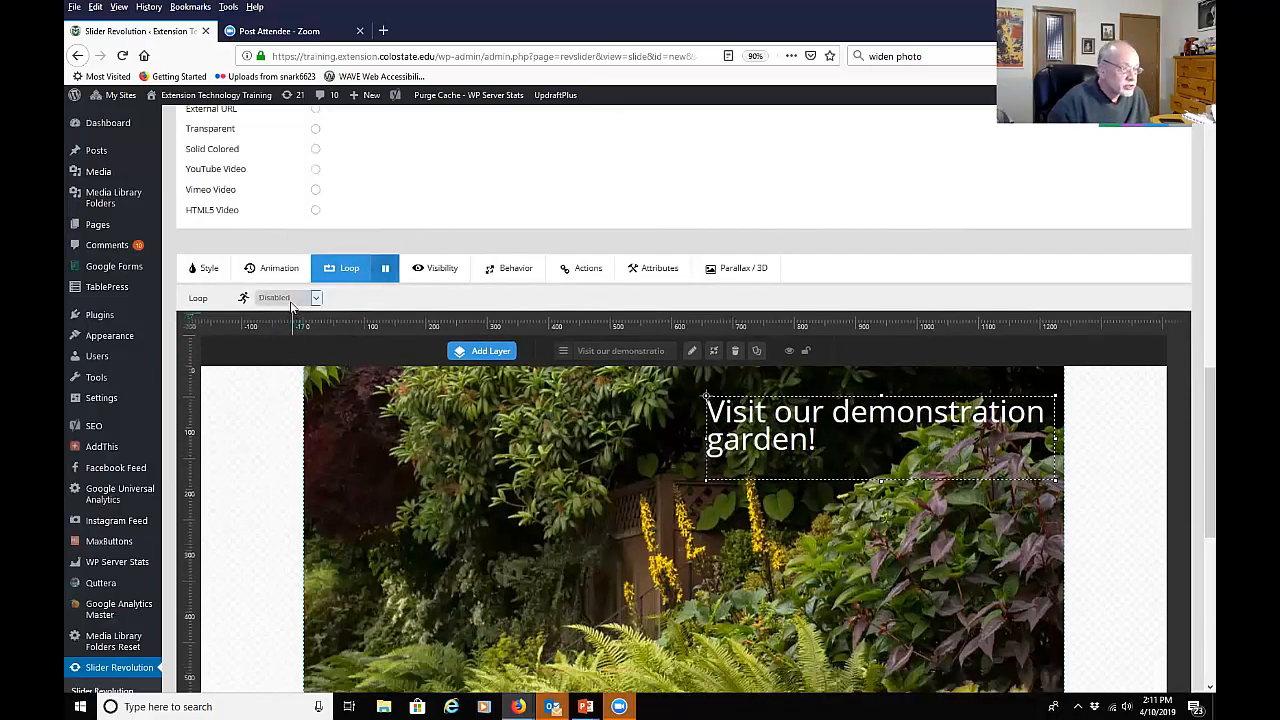
left_click(433, 272)
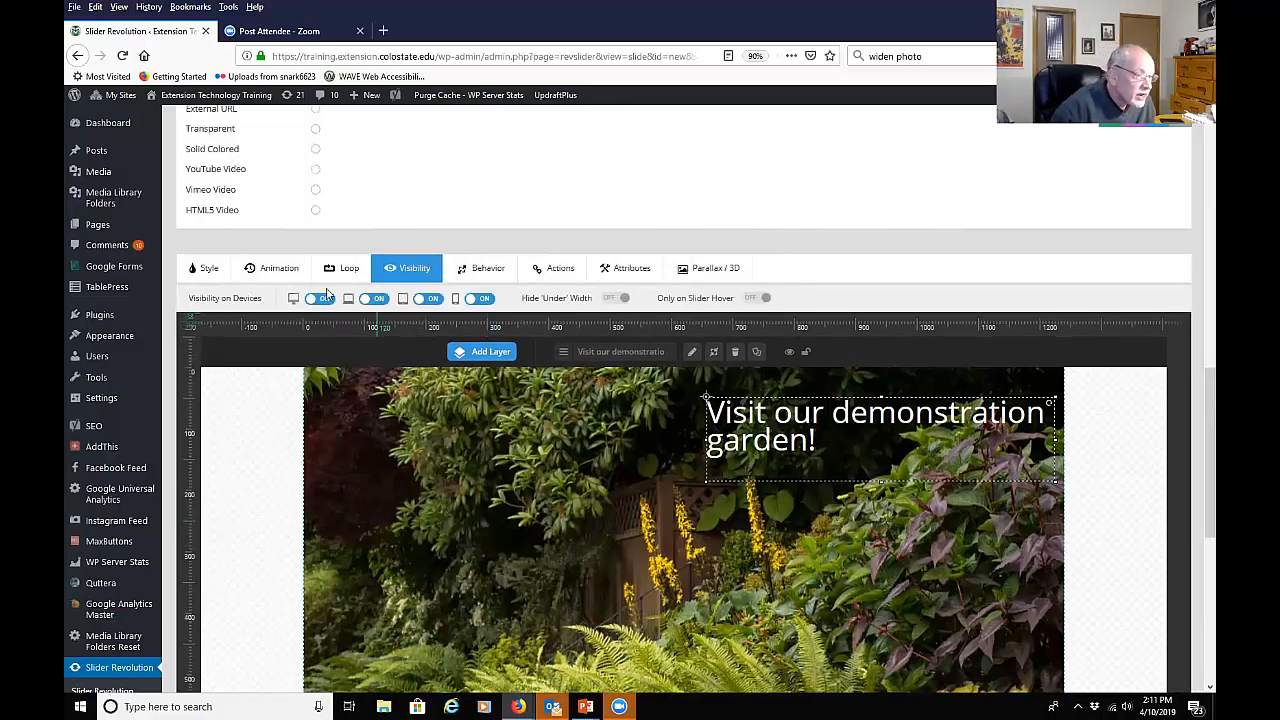
left_click(476, 302)
mouse_move(480, 352)
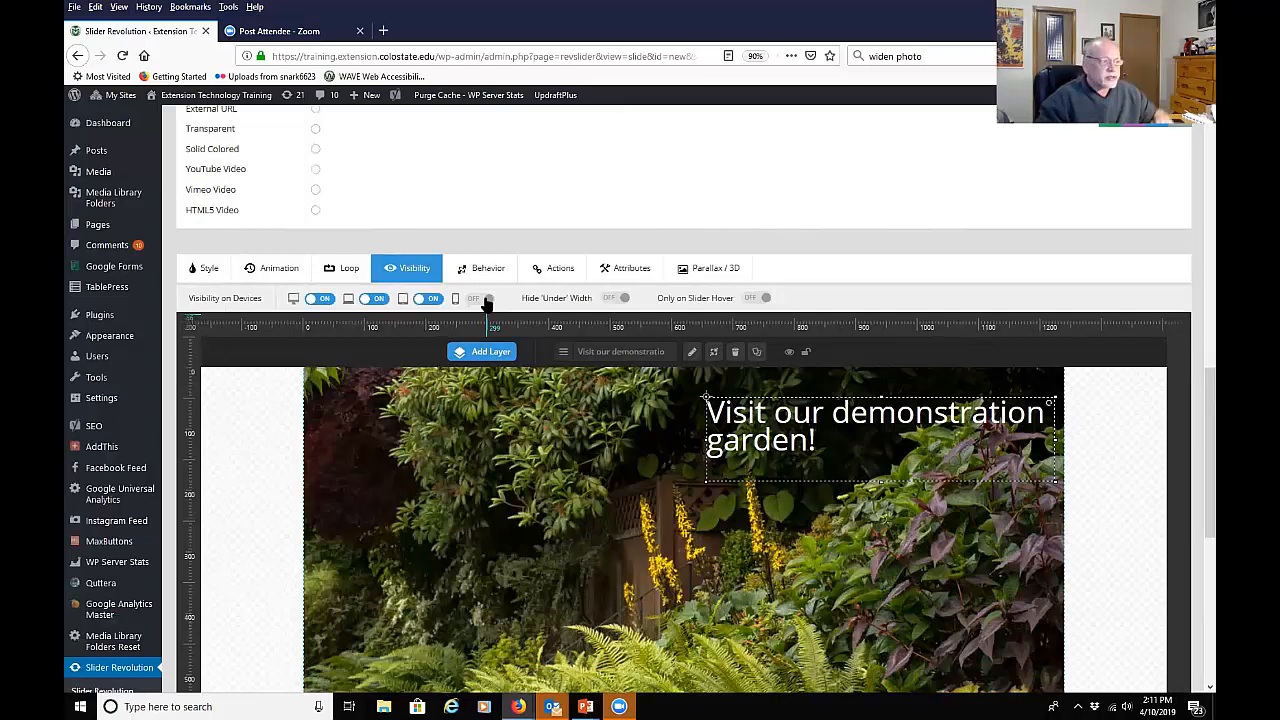
Step: On the slide timeline, shorten the caption's start animation to about 370 ms and its end animation to about 720 ms
scroll(527, 370, "down", 3)
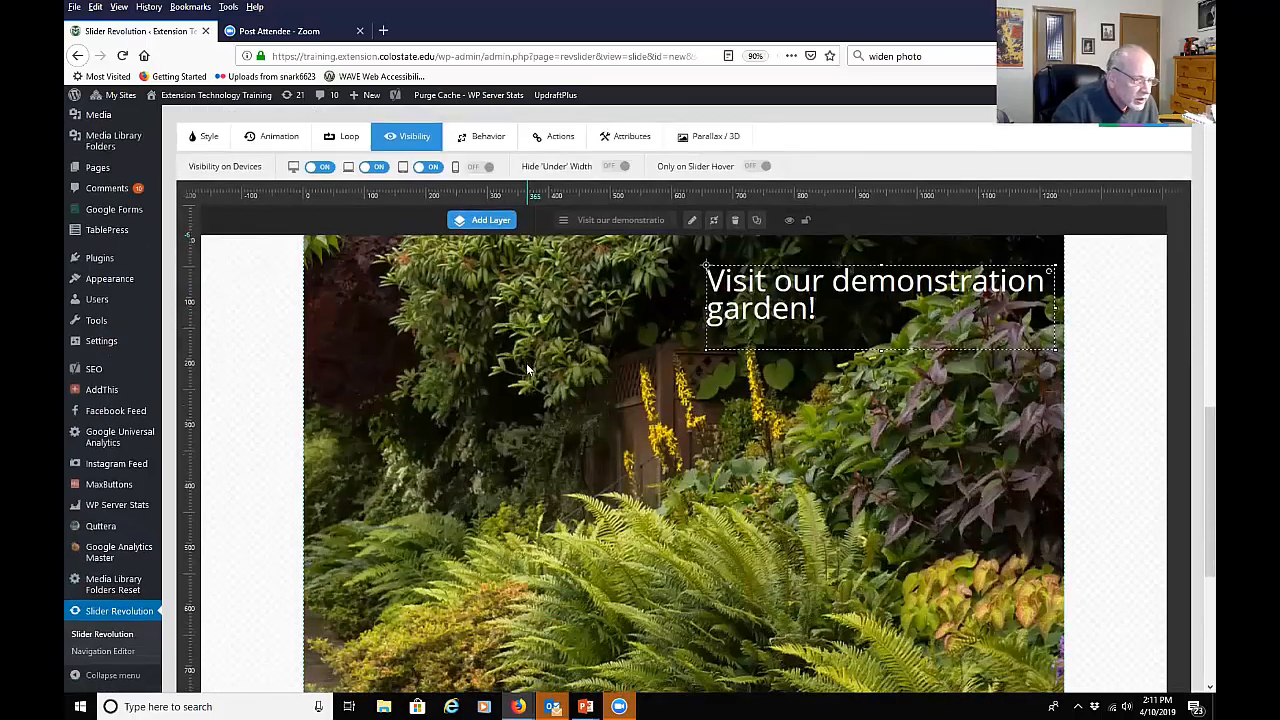
scroll(527, 370, "down", 3)
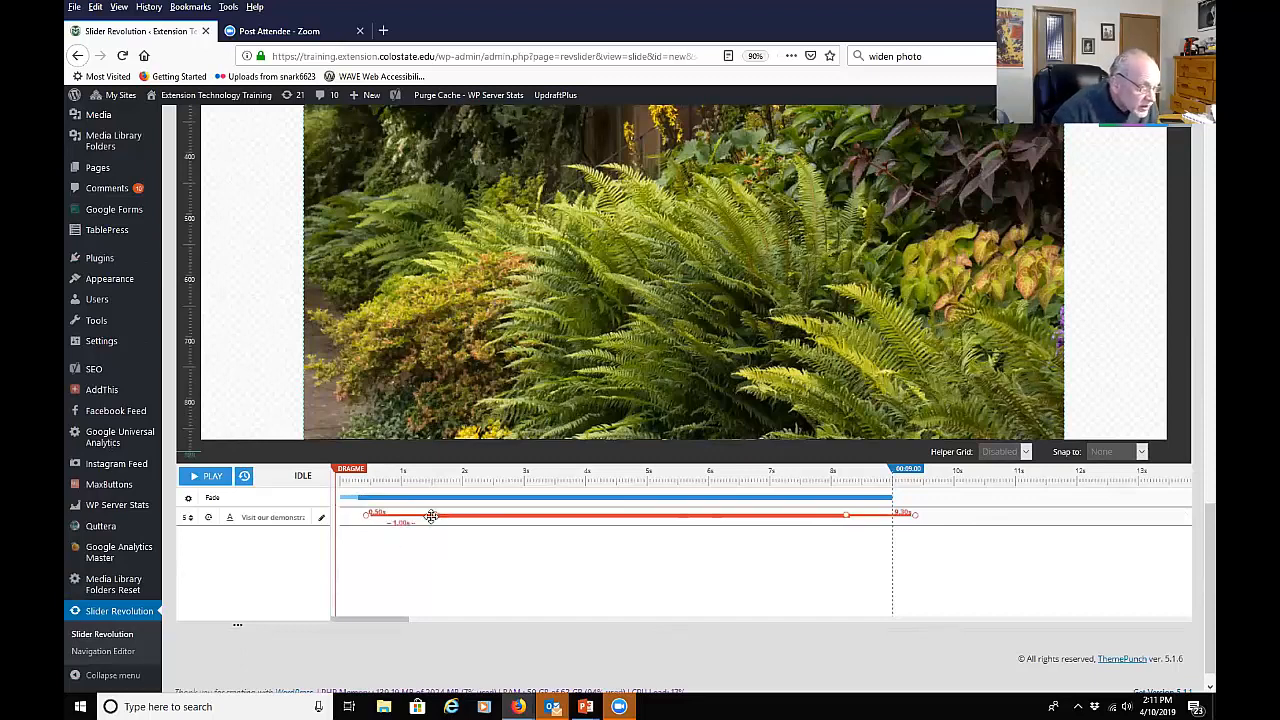
left_click_drag(437, 514, 396, 517)
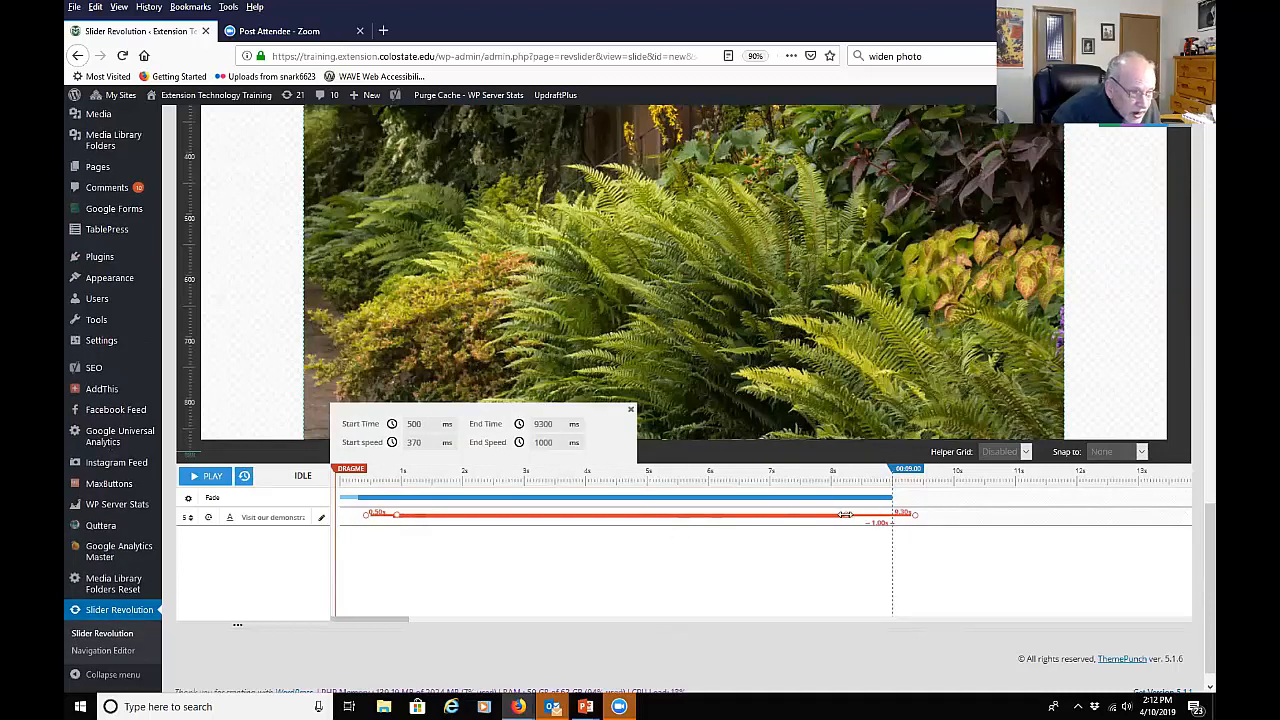
left_click_drag(845, 514, 861, 515)
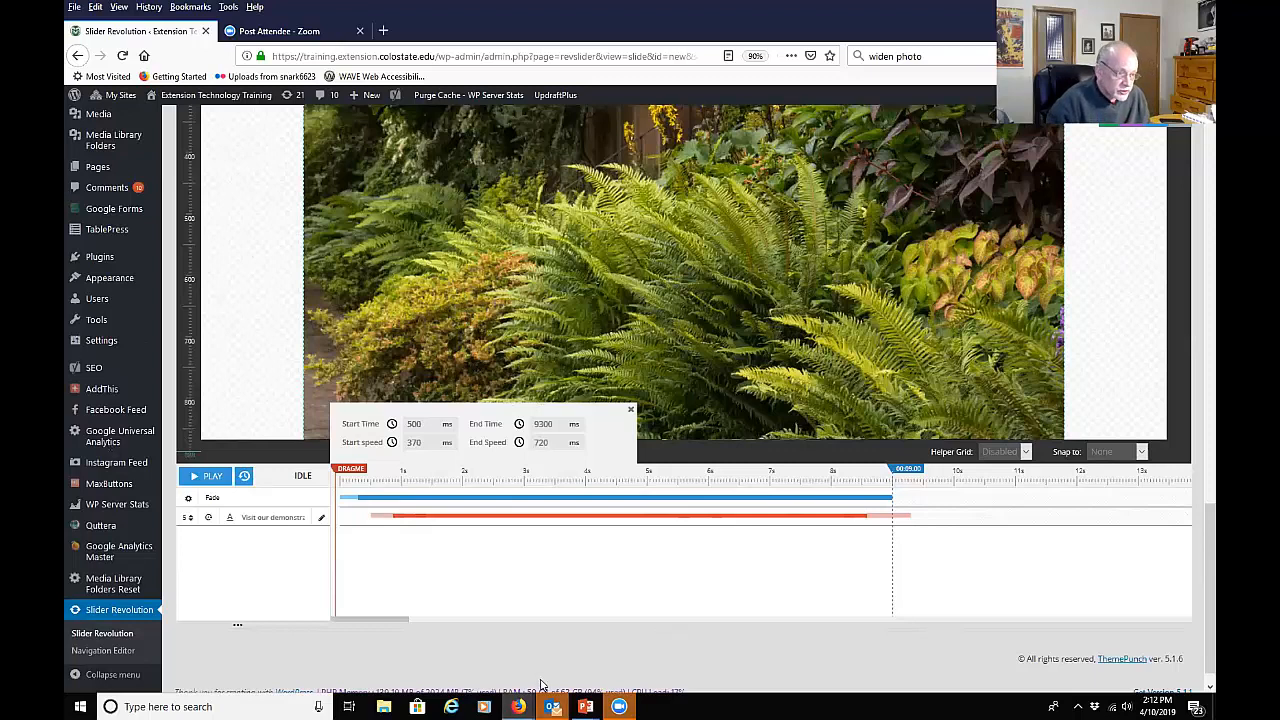
Step: Play the slide's timeline, jump to about 6.65 s, and replay it to check the caption's animation
scroll(540, 688, "down", 1)
scroll(480, 663, "up", 2)
scroll(510, 580, "up", 3)
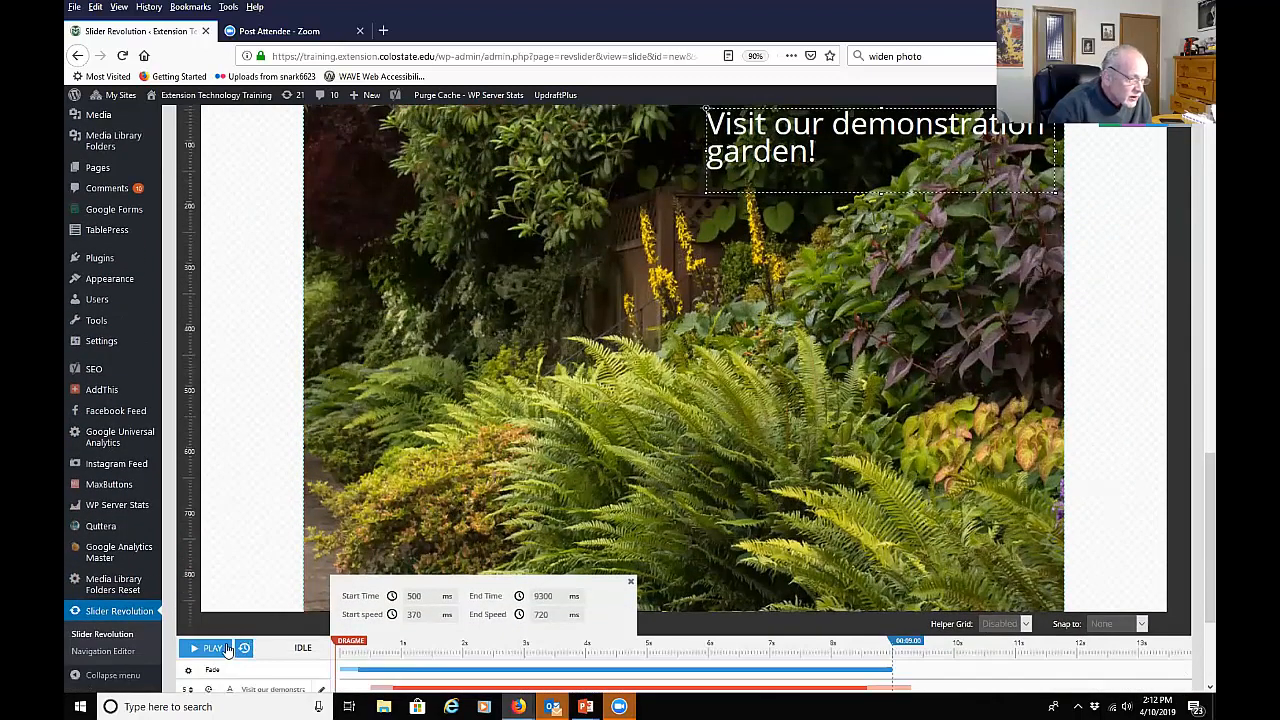
left_click(225, 650)
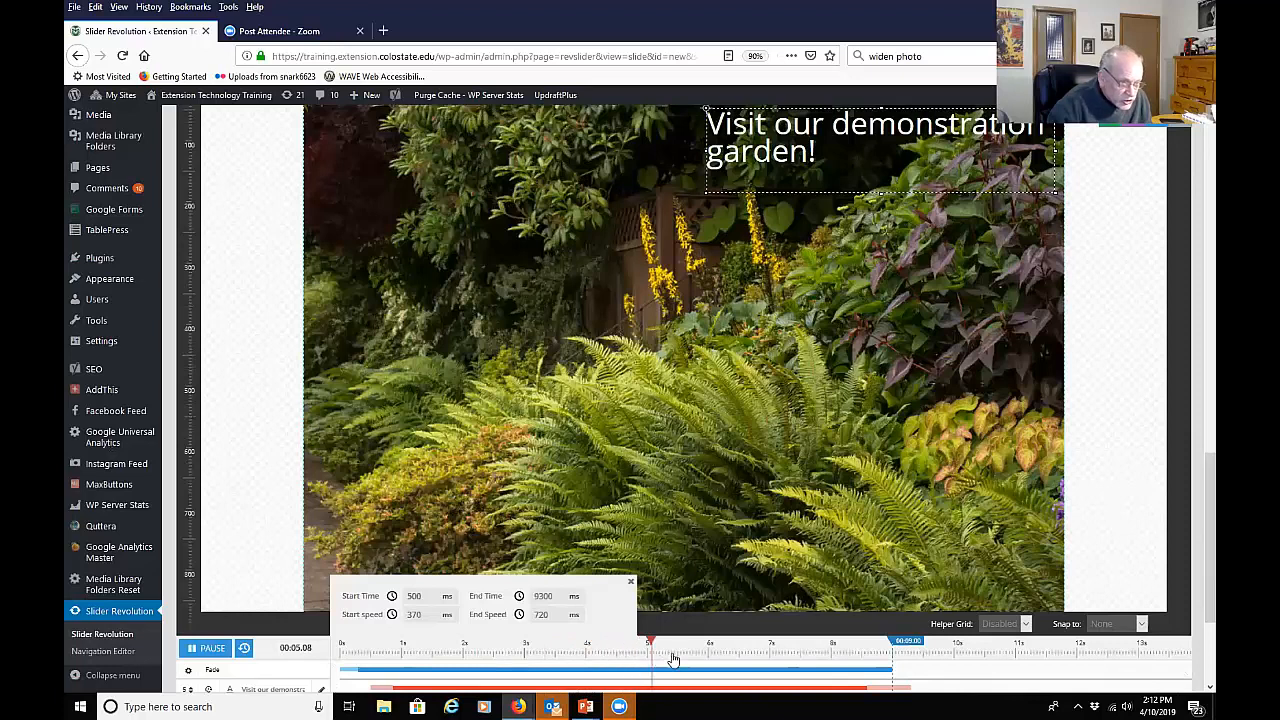
left_click(746, 658)
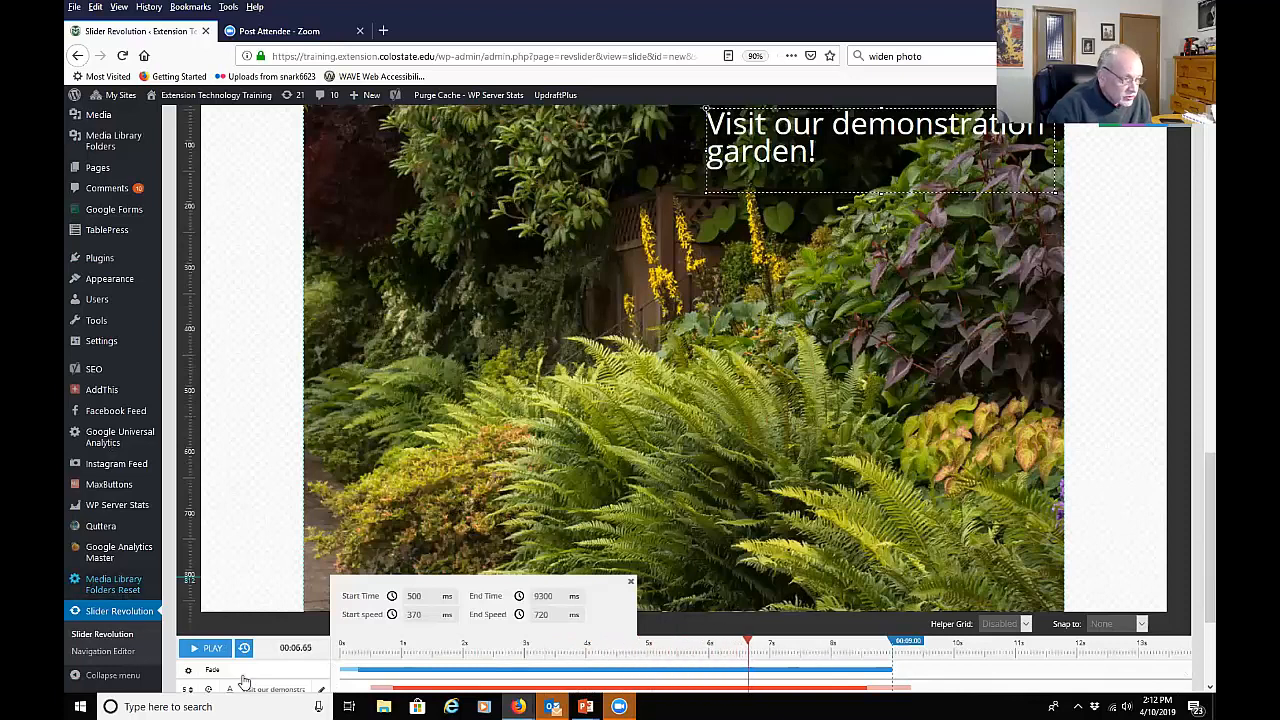
left_click(216, 648)
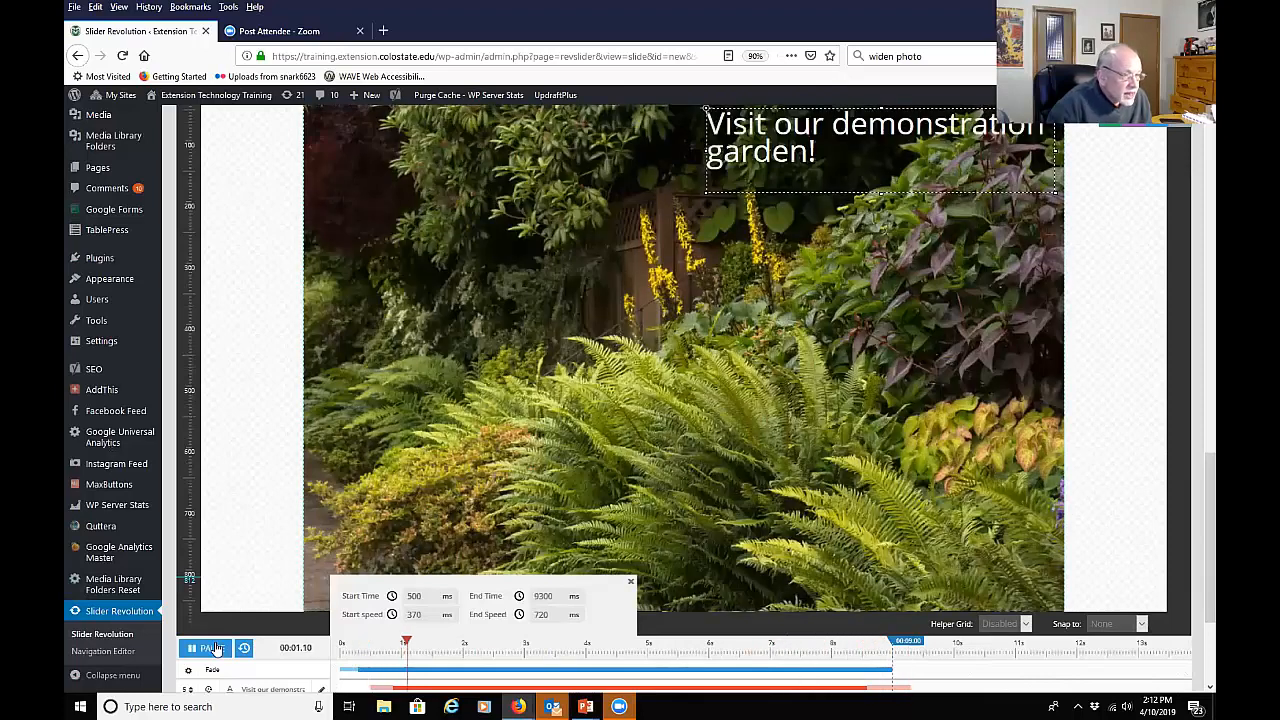
Step: Save the slide with its animated caption
scroll(317, 526, "up", 6)
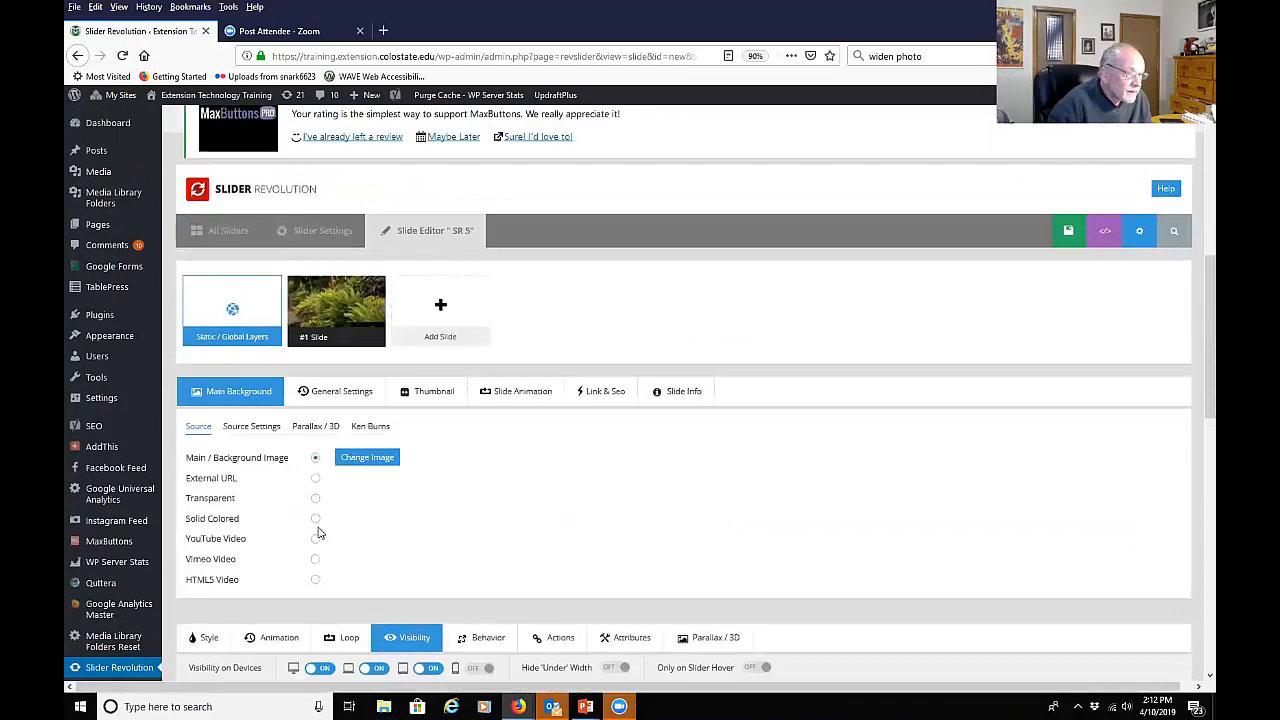
scroll(318, 533, "up", 1)
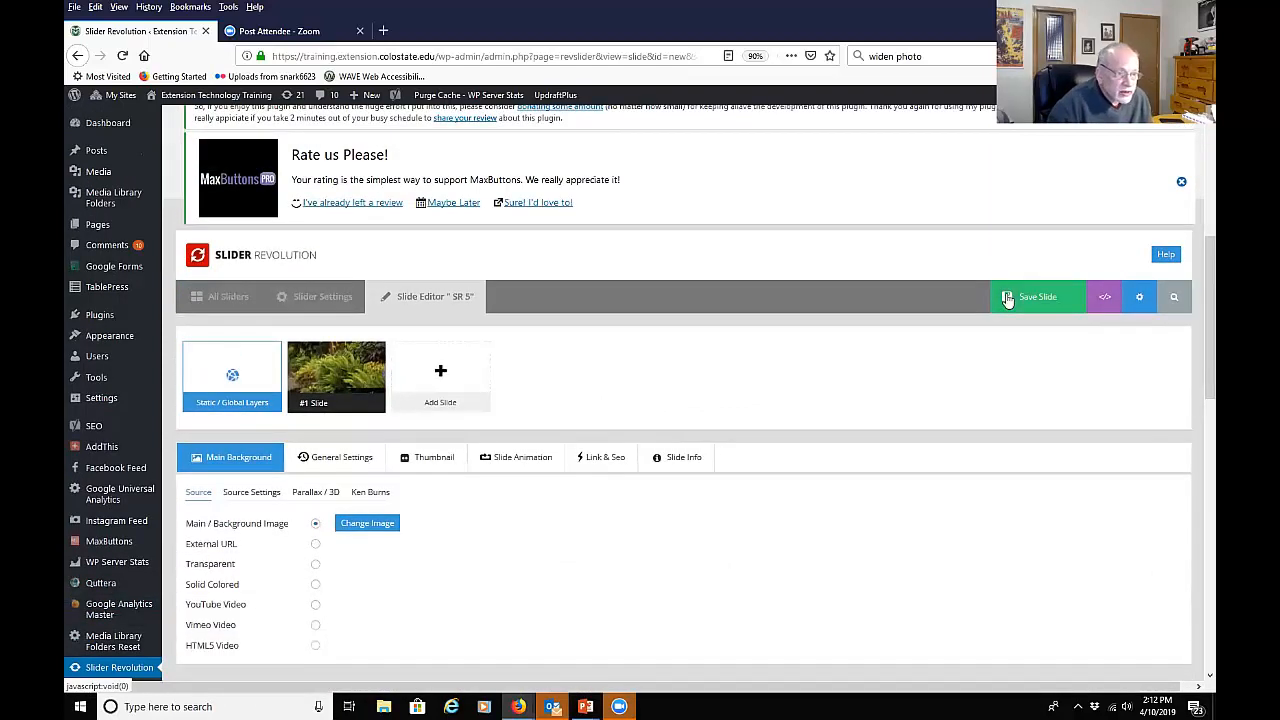
left_click(1008, 299)
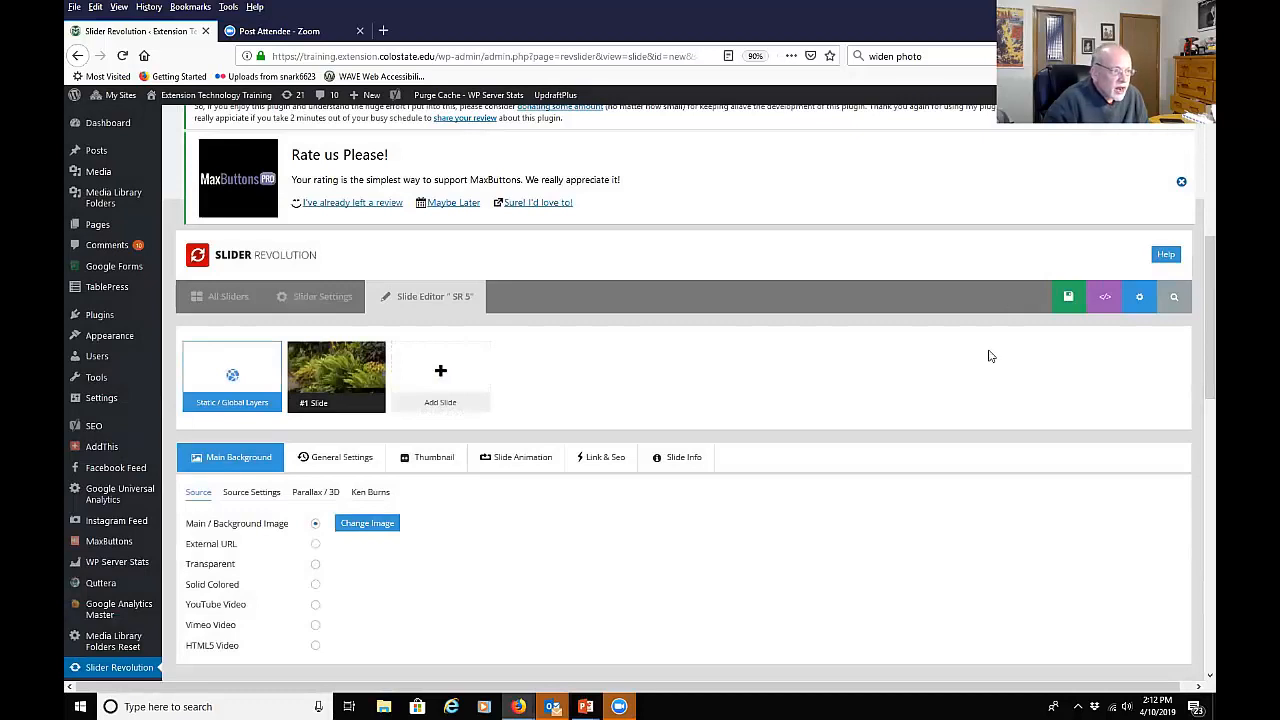
Step: Leave the slide editor for the slider's settings and select the shortcode [rev_slider alias="SR 5"]
mouse_move(413, 403)
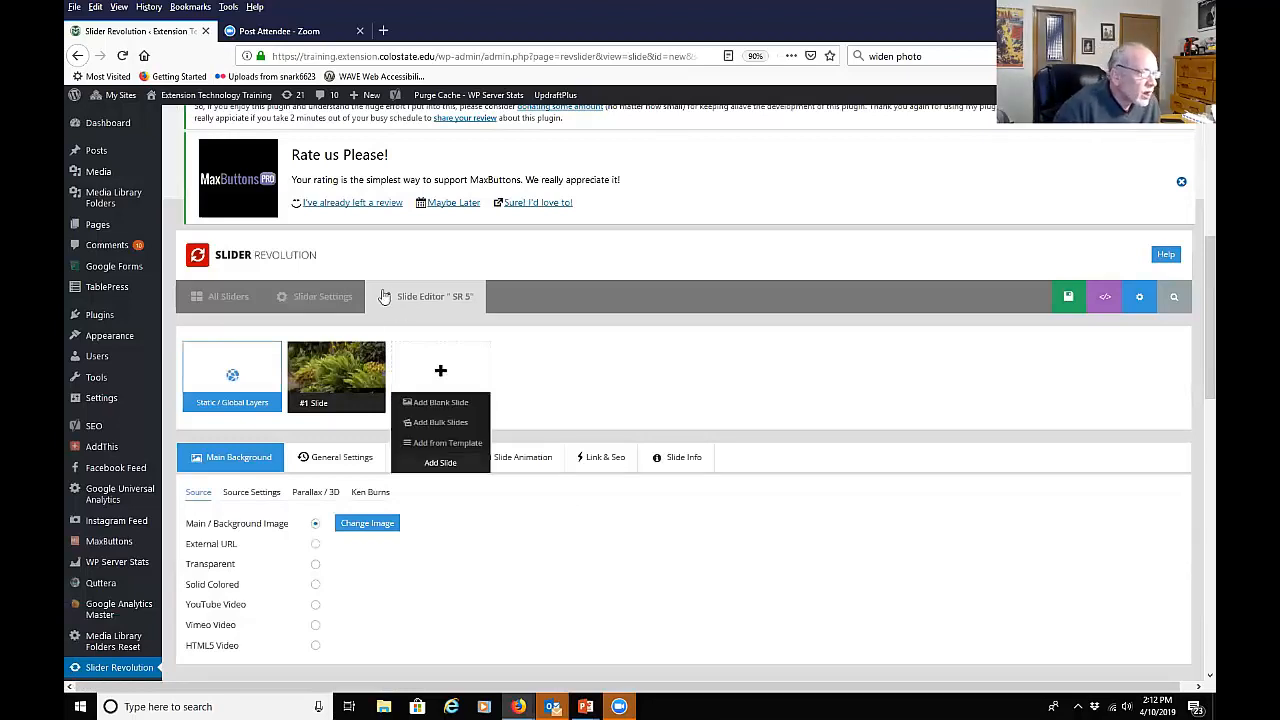
left_click(305, 303)
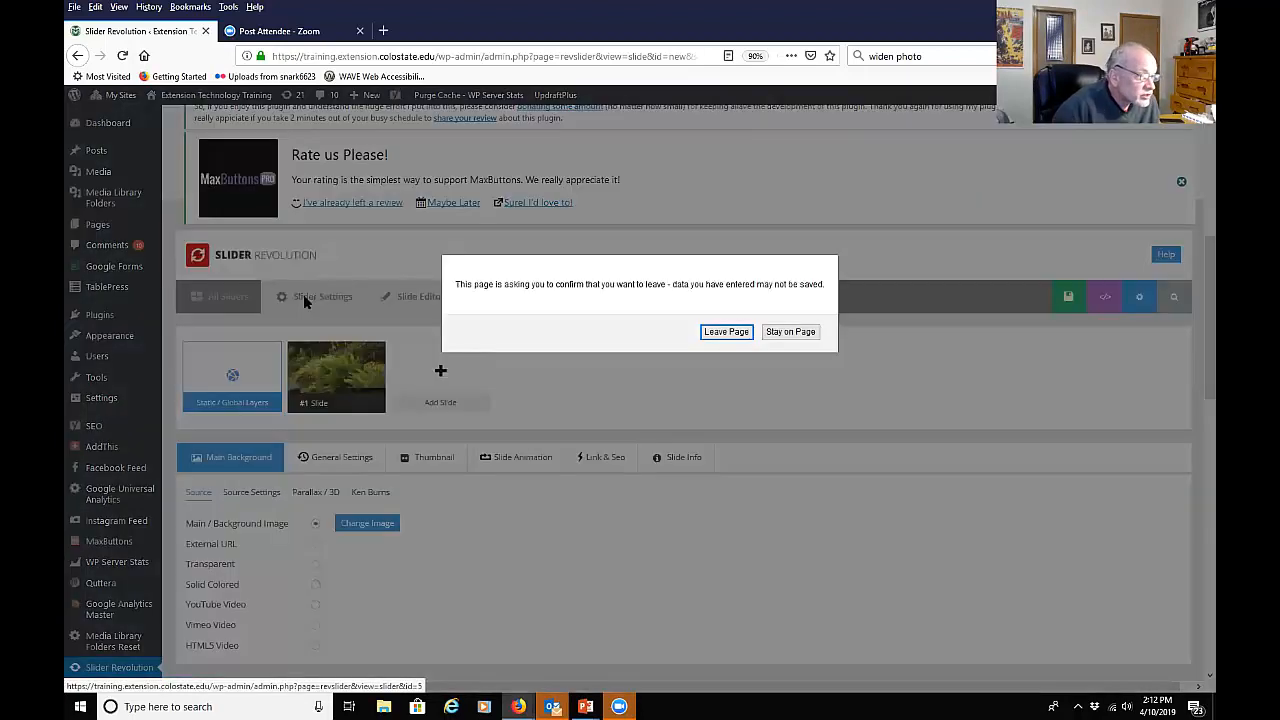
left_click(726, 334)
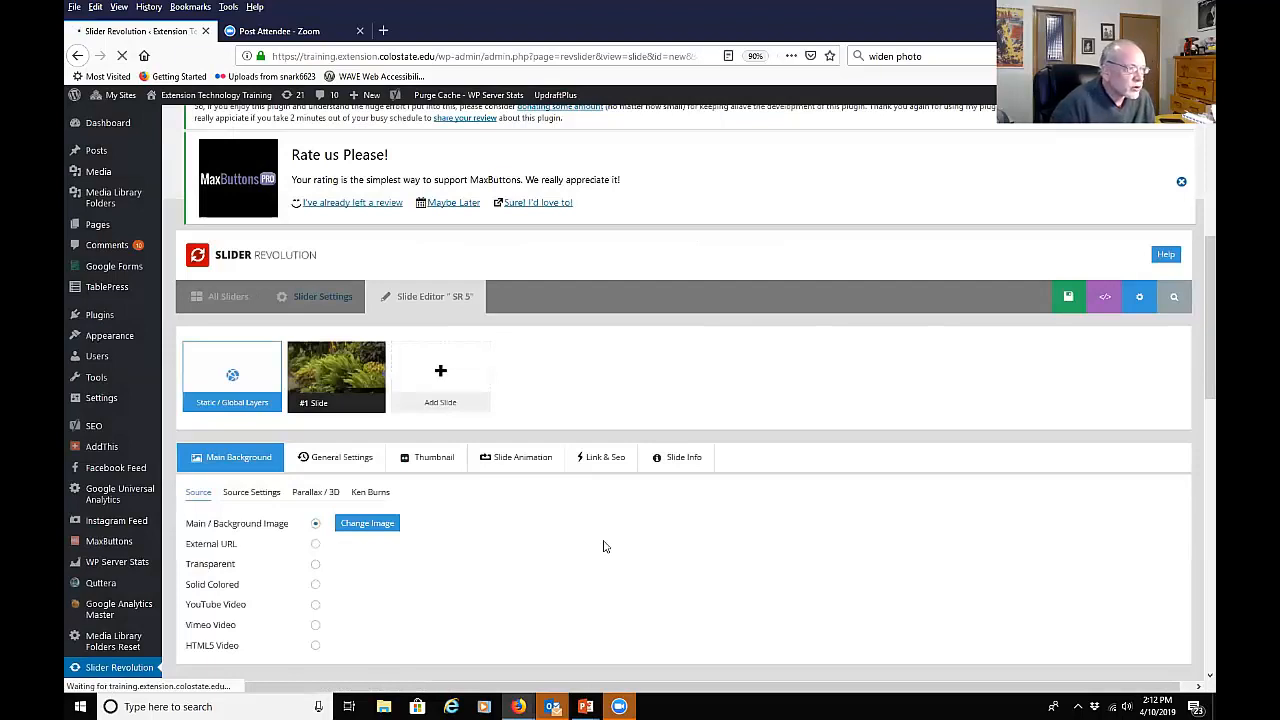
scroll(603, 545, "down", 5)
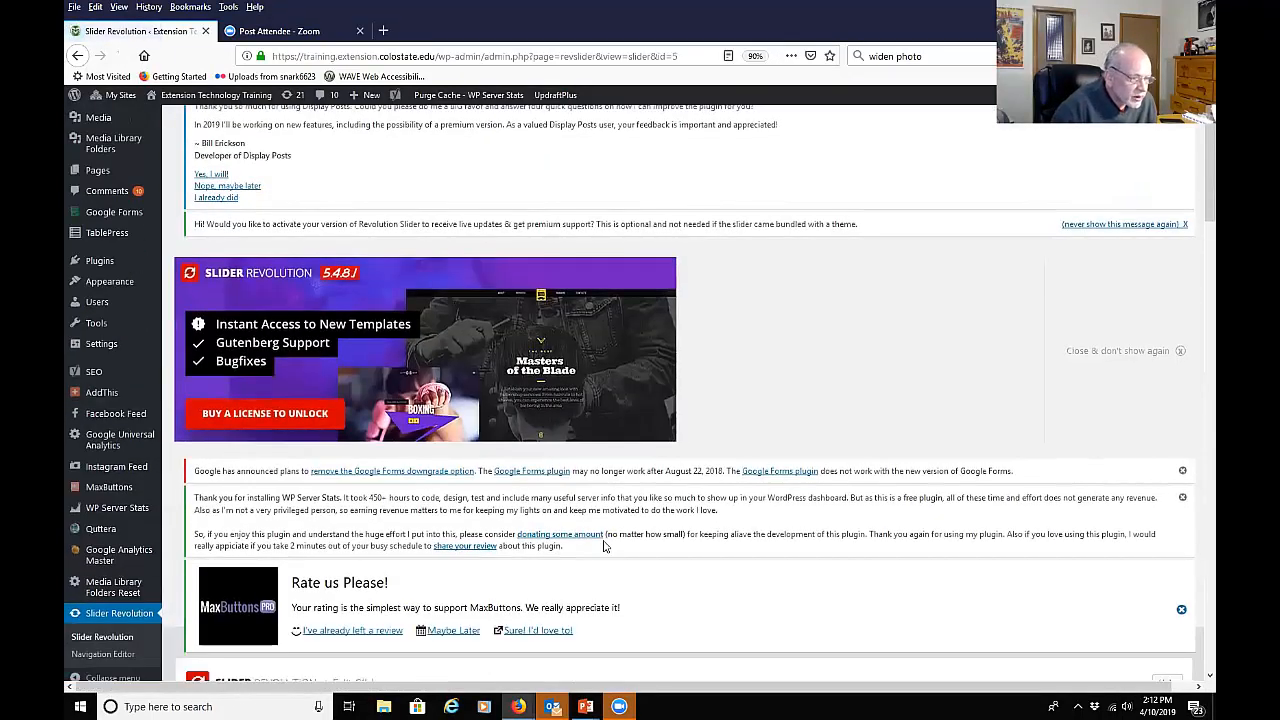
scroll(603, 546, "down", 2)
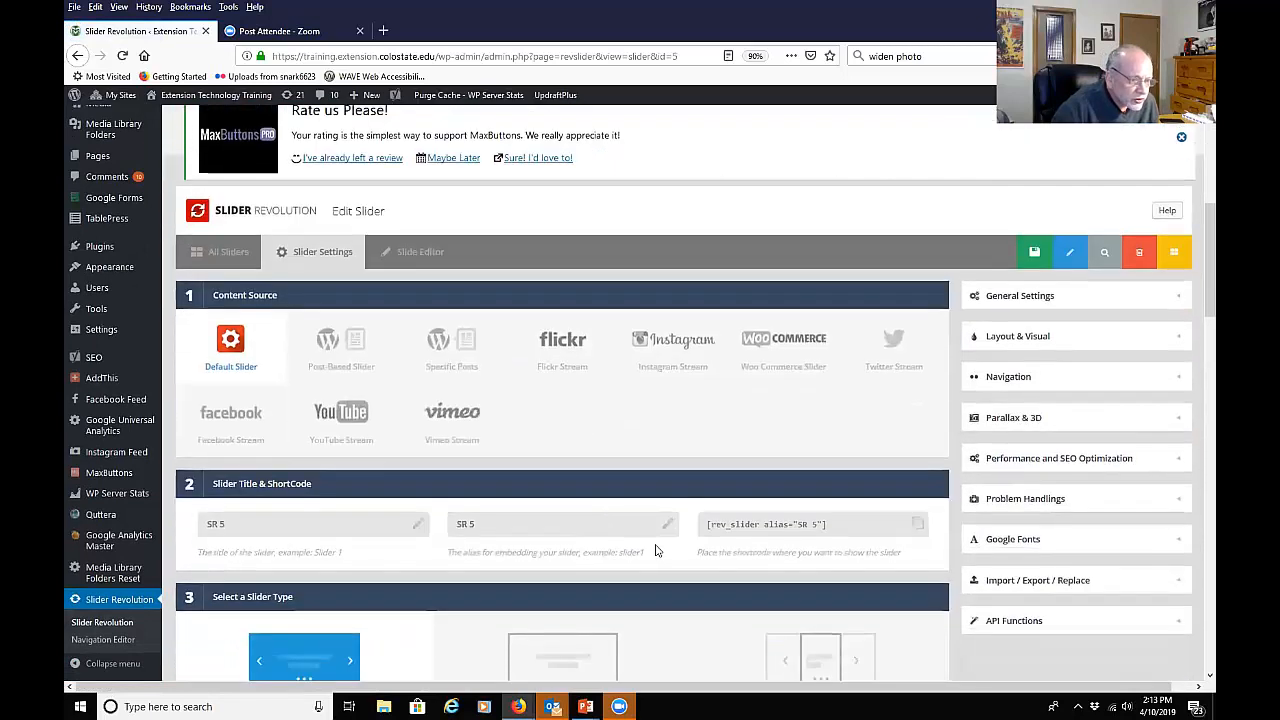
left_click(846, 527)
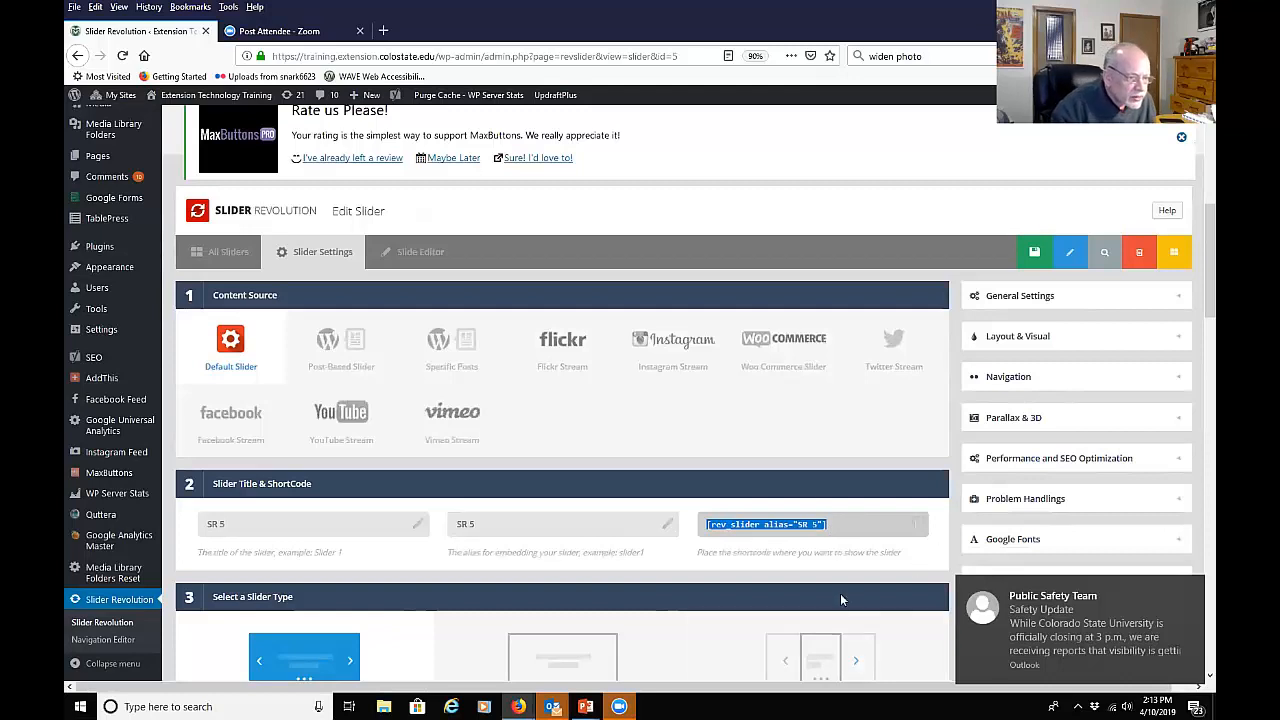
mouse_move(85, 397)
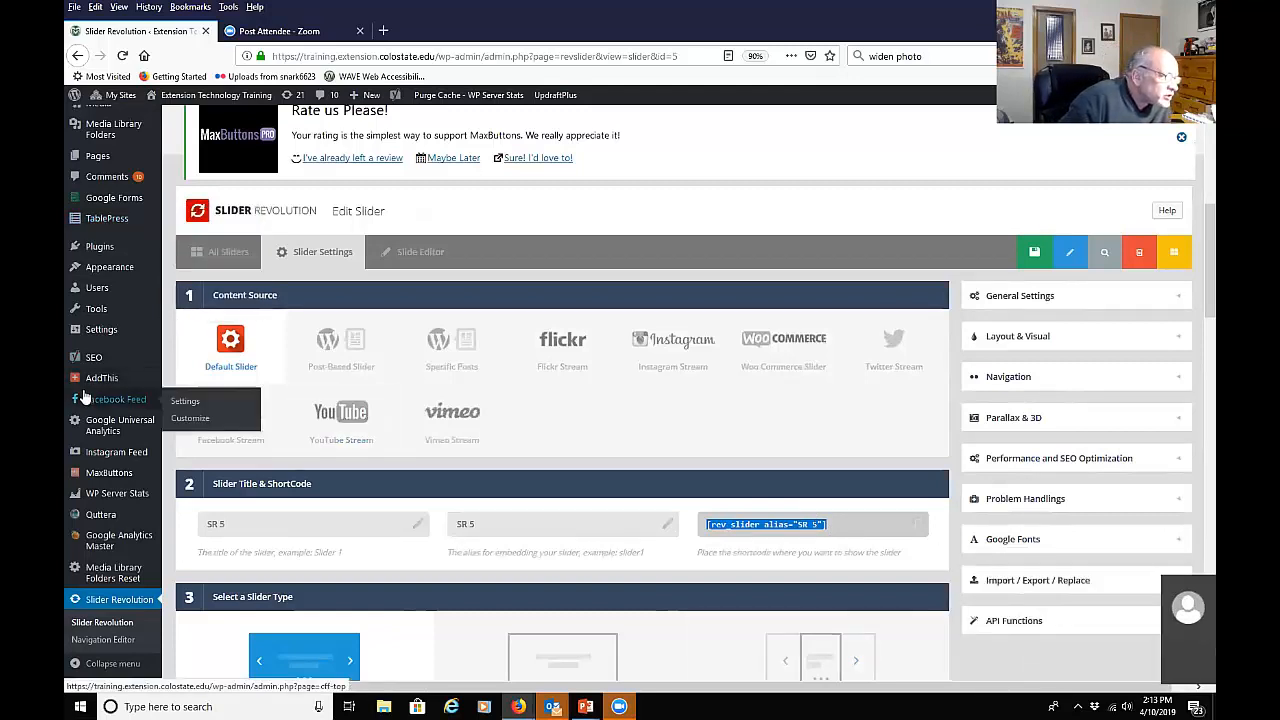
Step: Find the Slider Revolution page in the site's page list and view its existing slider on the live site
scroll(90, 330, "up", 3)
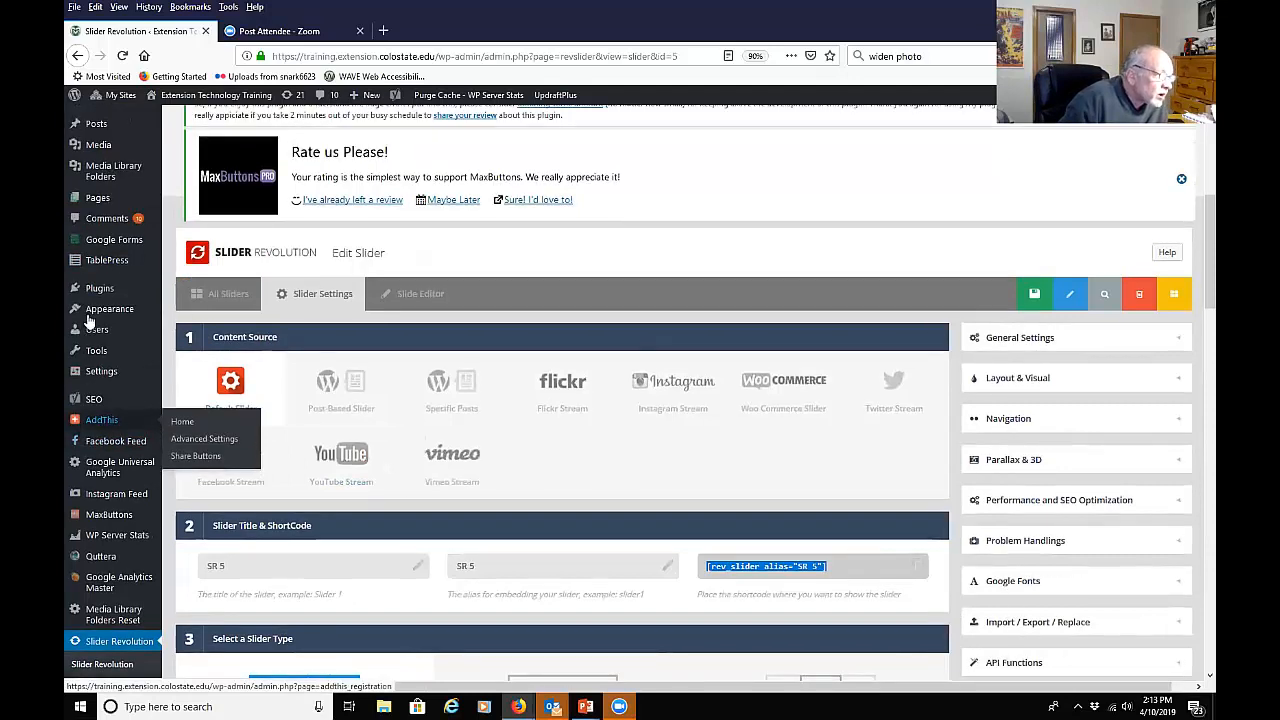
left_click(198, 229)
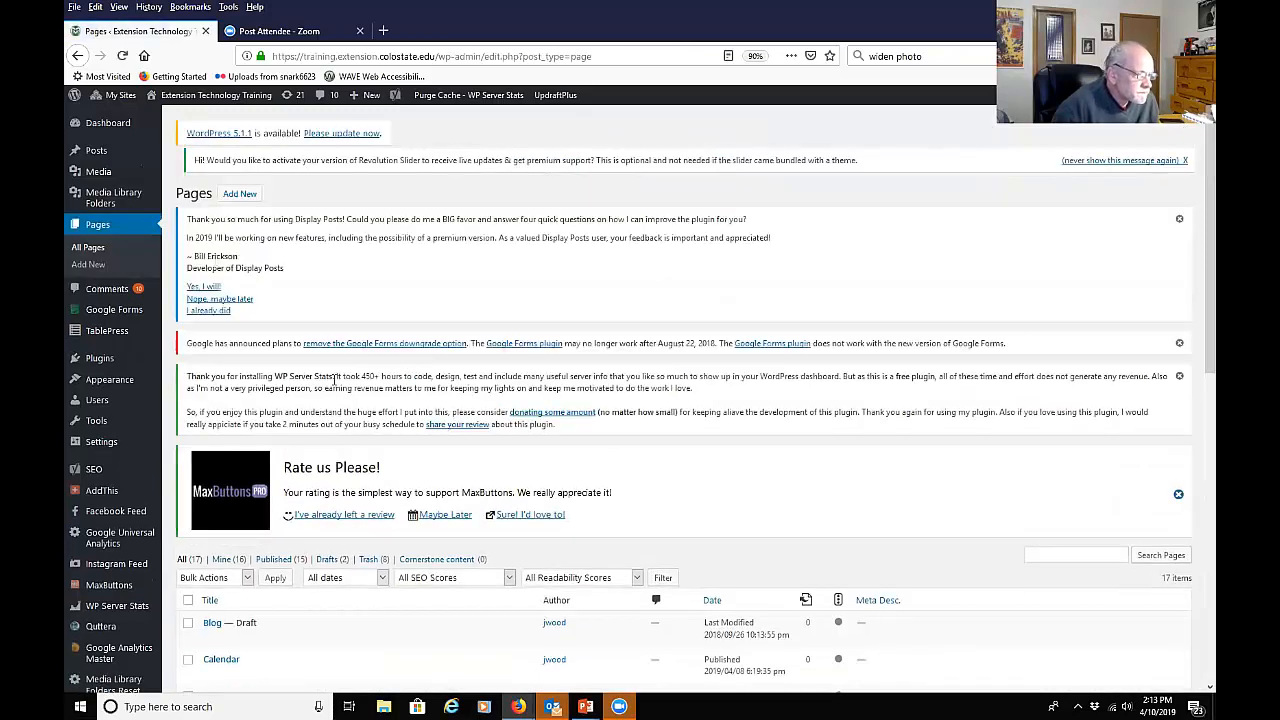
scroll(331, 459, "down", 5)
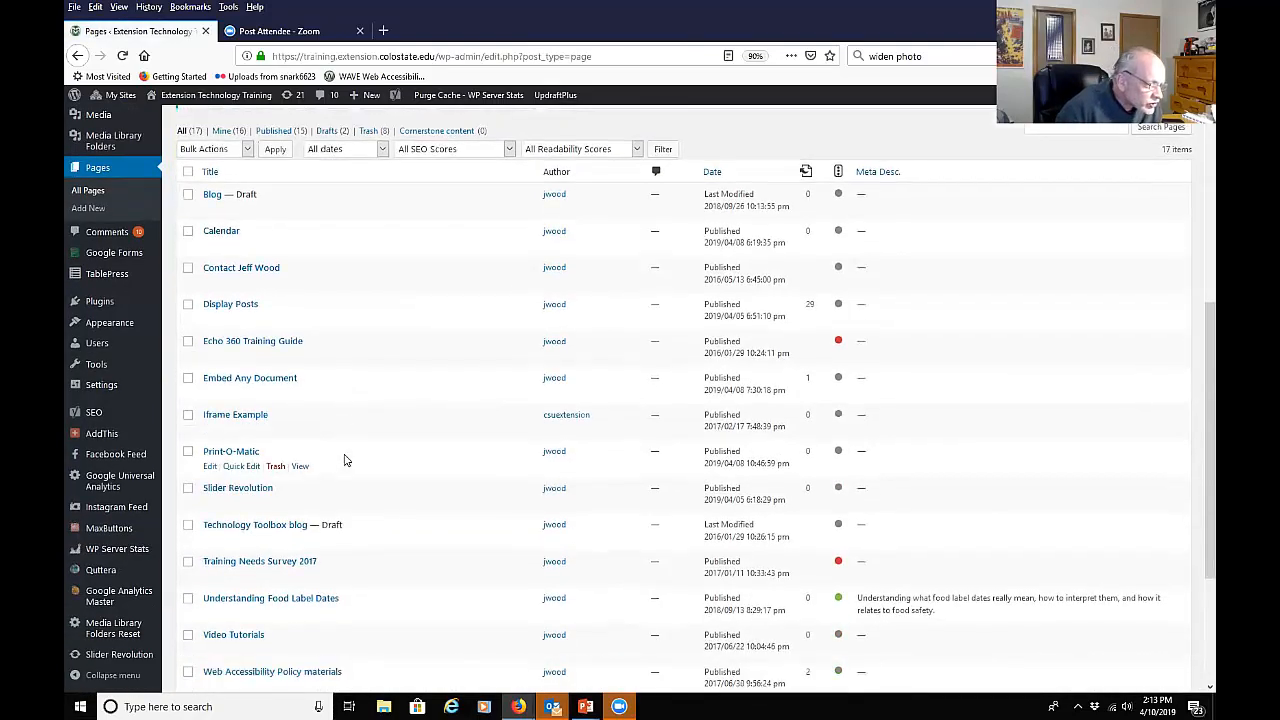
scroll(344, 460, "down", 1)
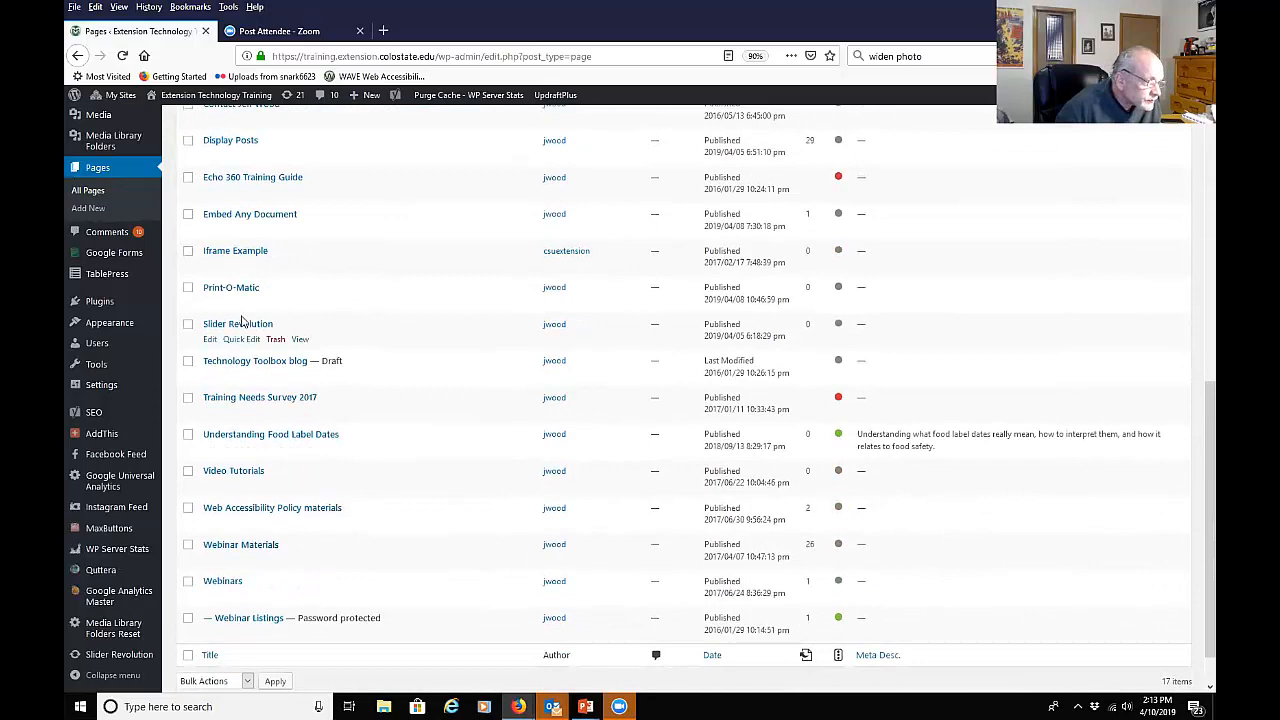
left_click(300, 340)
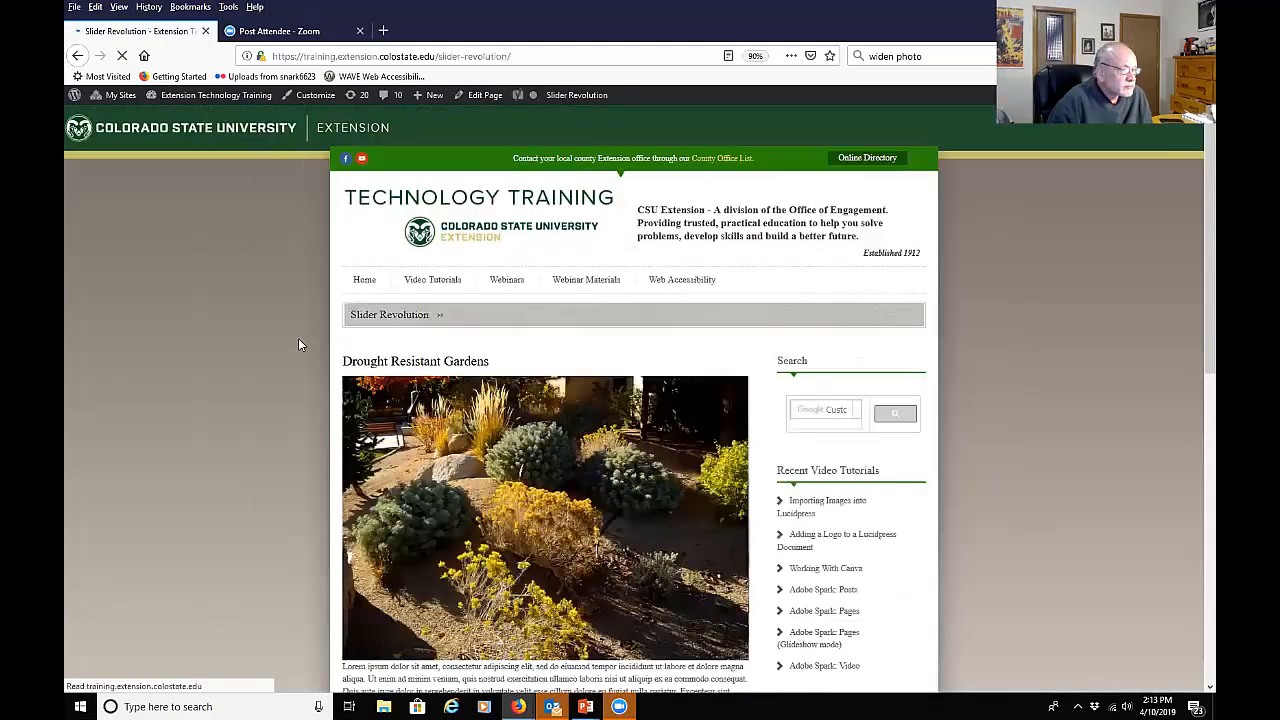
scroll(290, 342, "down", 3)
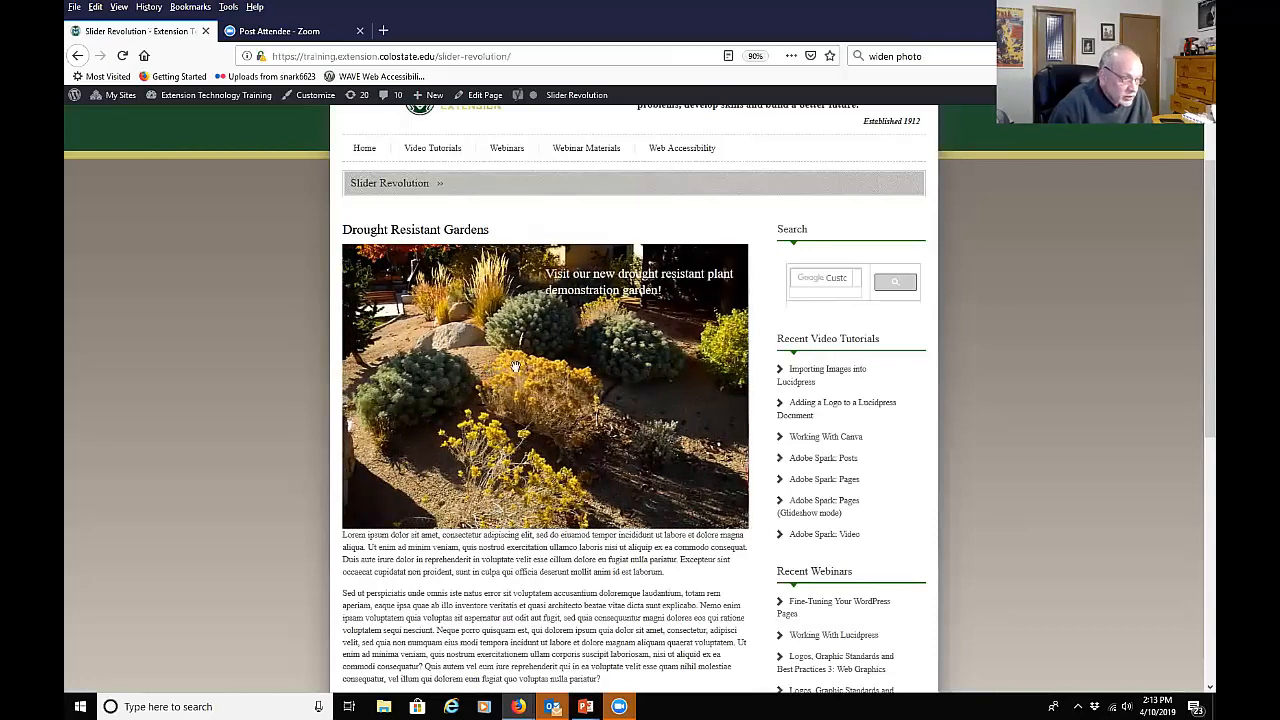
scroll(447, 500, "up", 3)
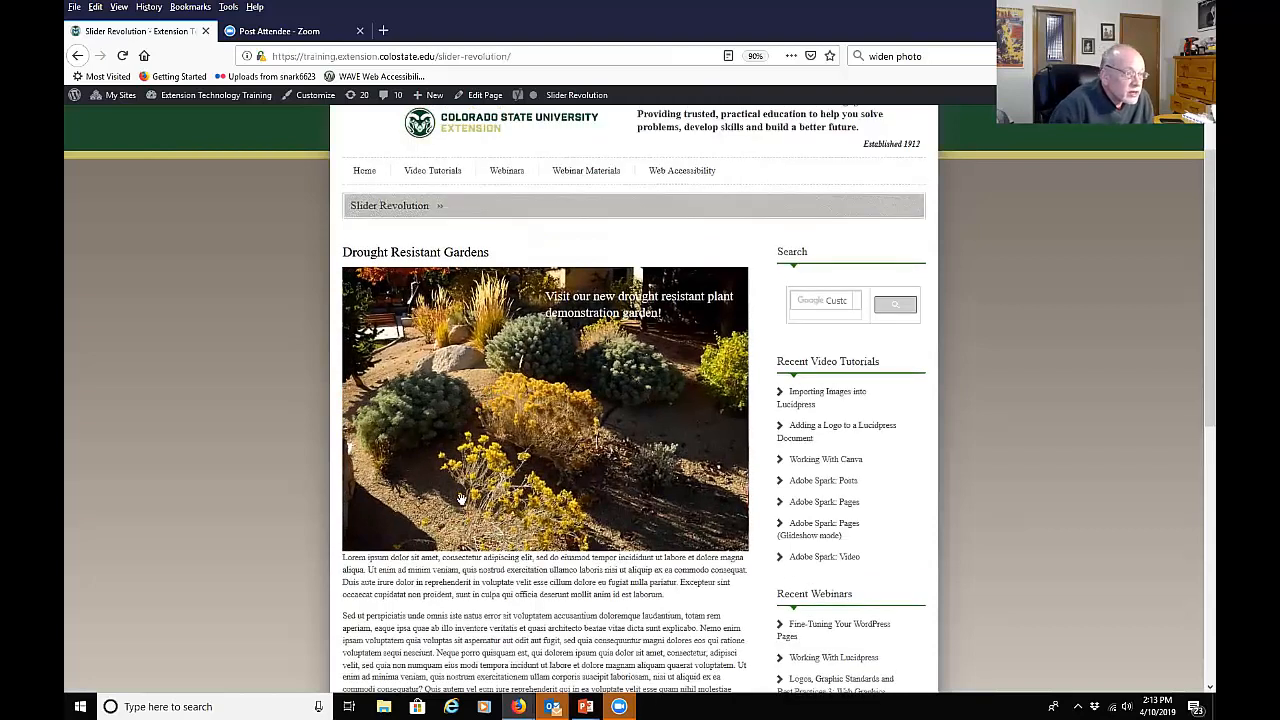
Step: Edit the Slider Revolution page and replace the slider shortcode below the Drought Resistant Gardens heading with [rev_slider alias="SR 5"]
left_click(483, 100)
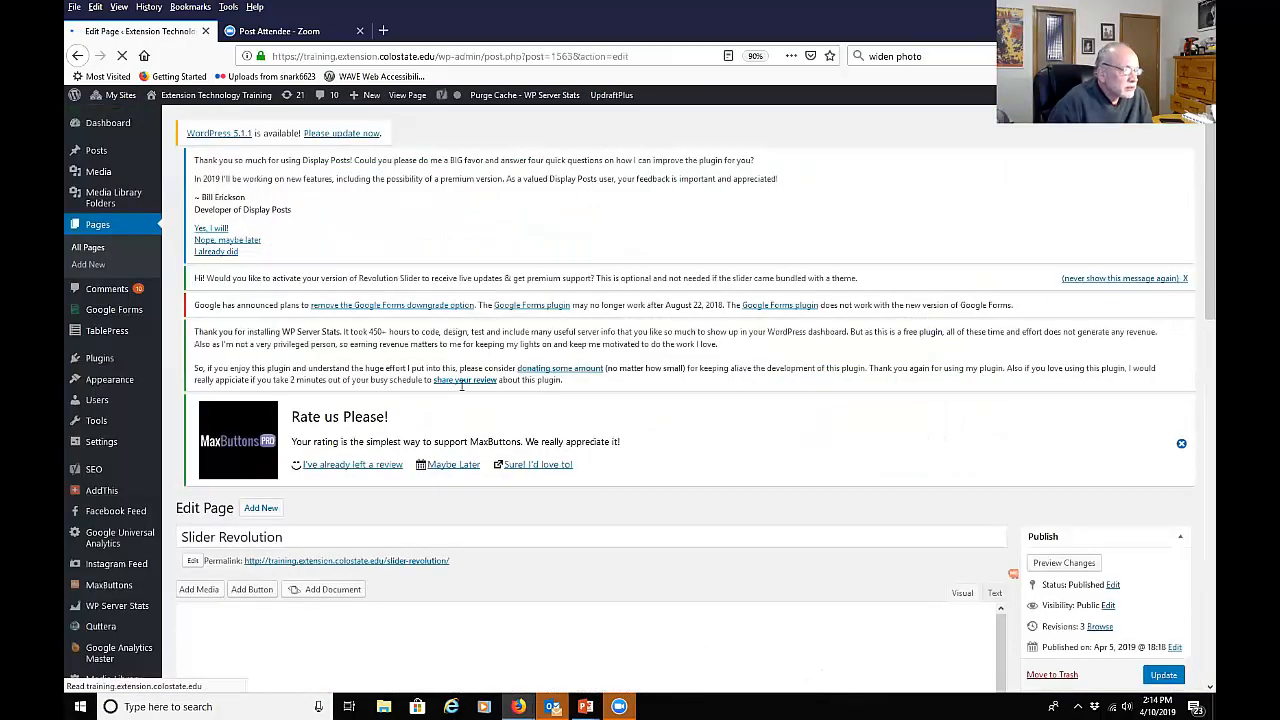
scroll(385, 340, "down", 2)
scroll(385, 340, "down", 3)
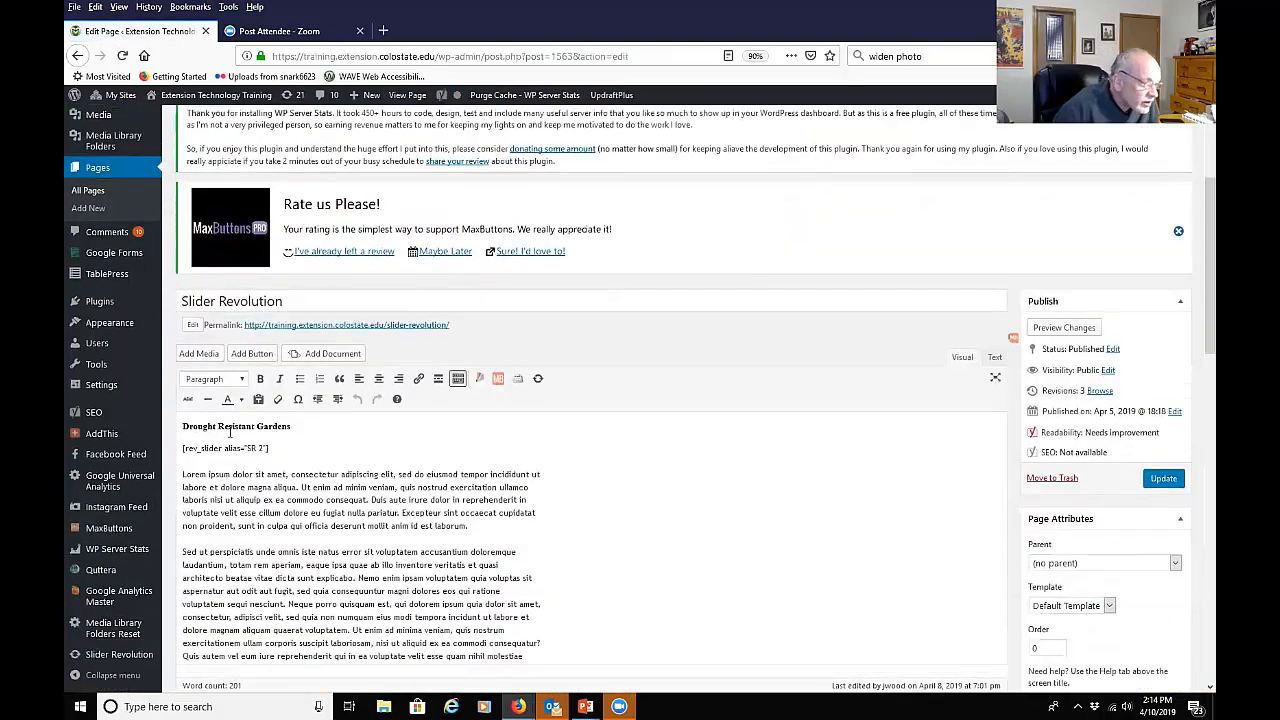
left_click(231, 424)
left_click(262, 499)
left_click_drag(278, 447, 100, 455)
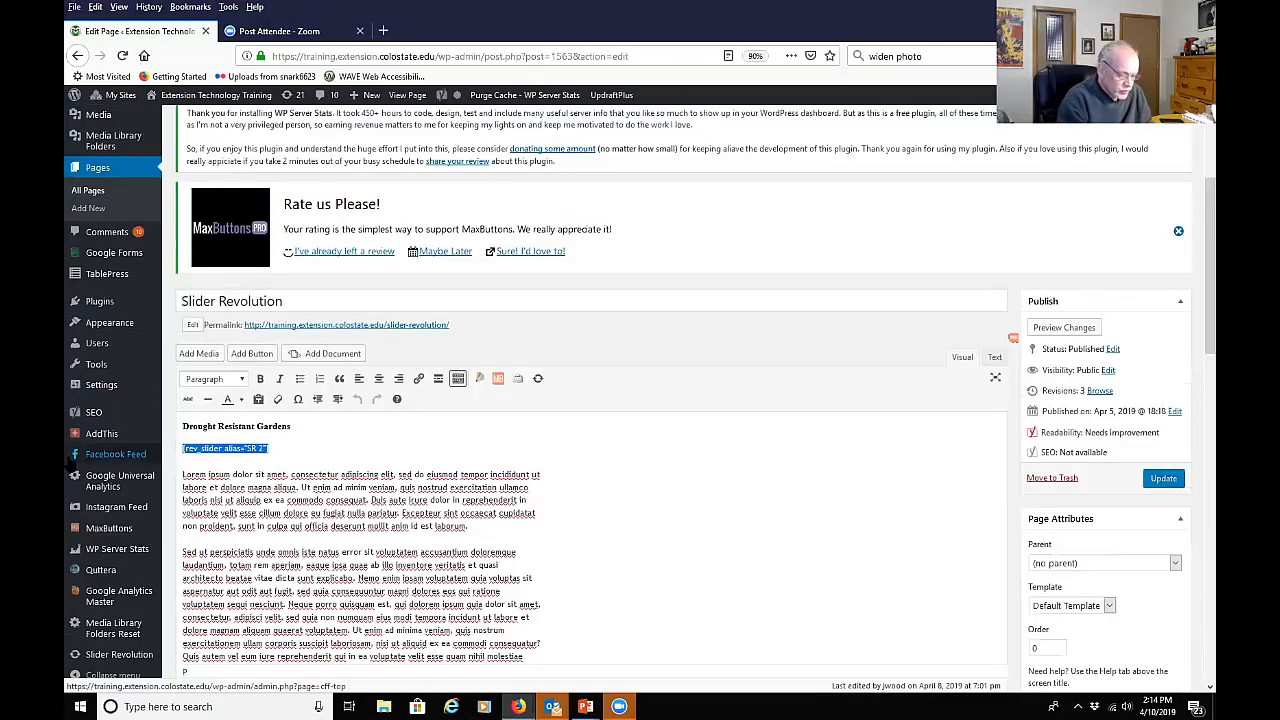
type("[rev_slider alias=\"SR 3\"]")
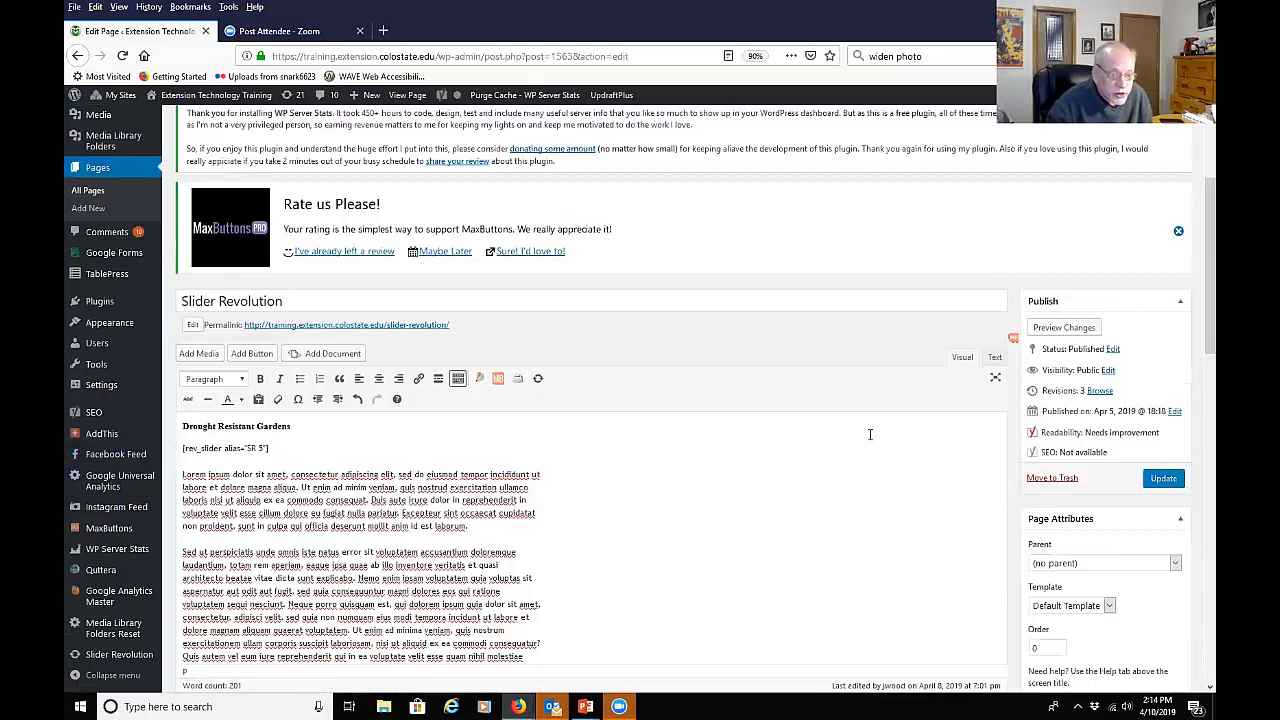
Step: Update the Slider Revolution page and view it on the live site to check the inserted slider
left_click(1163, 478)
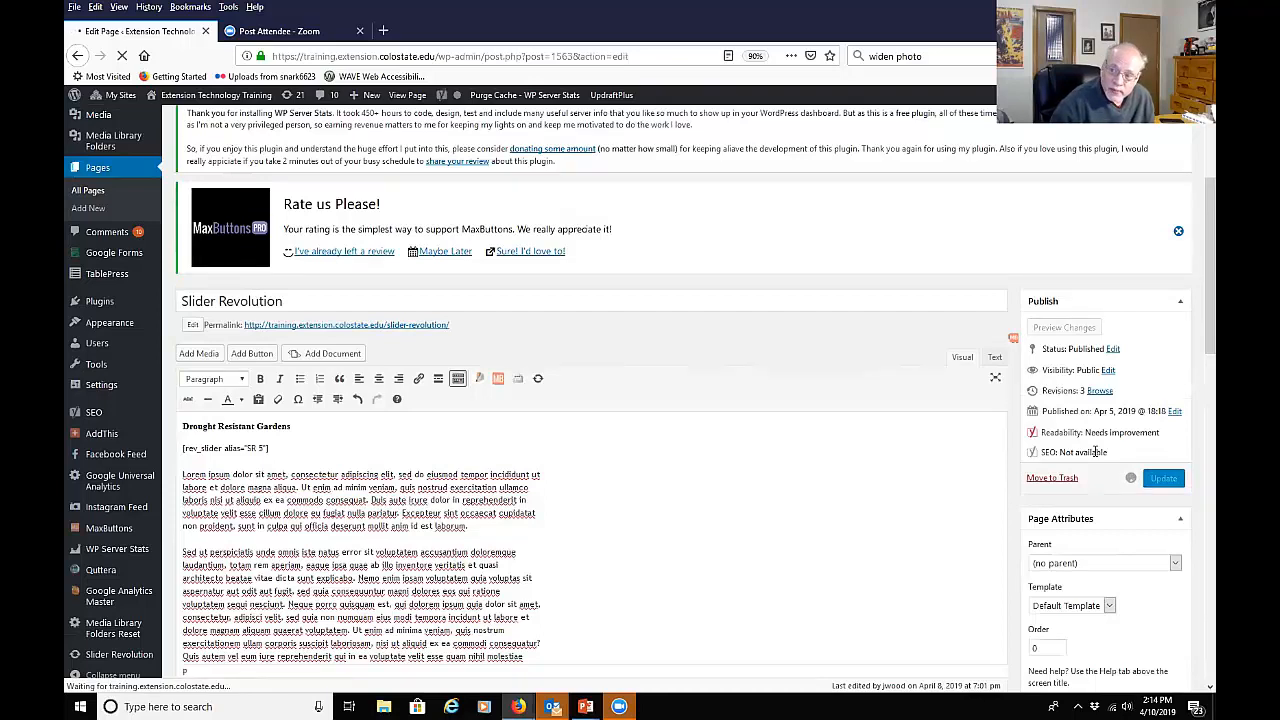
scroll(922, 466, "down", 3)
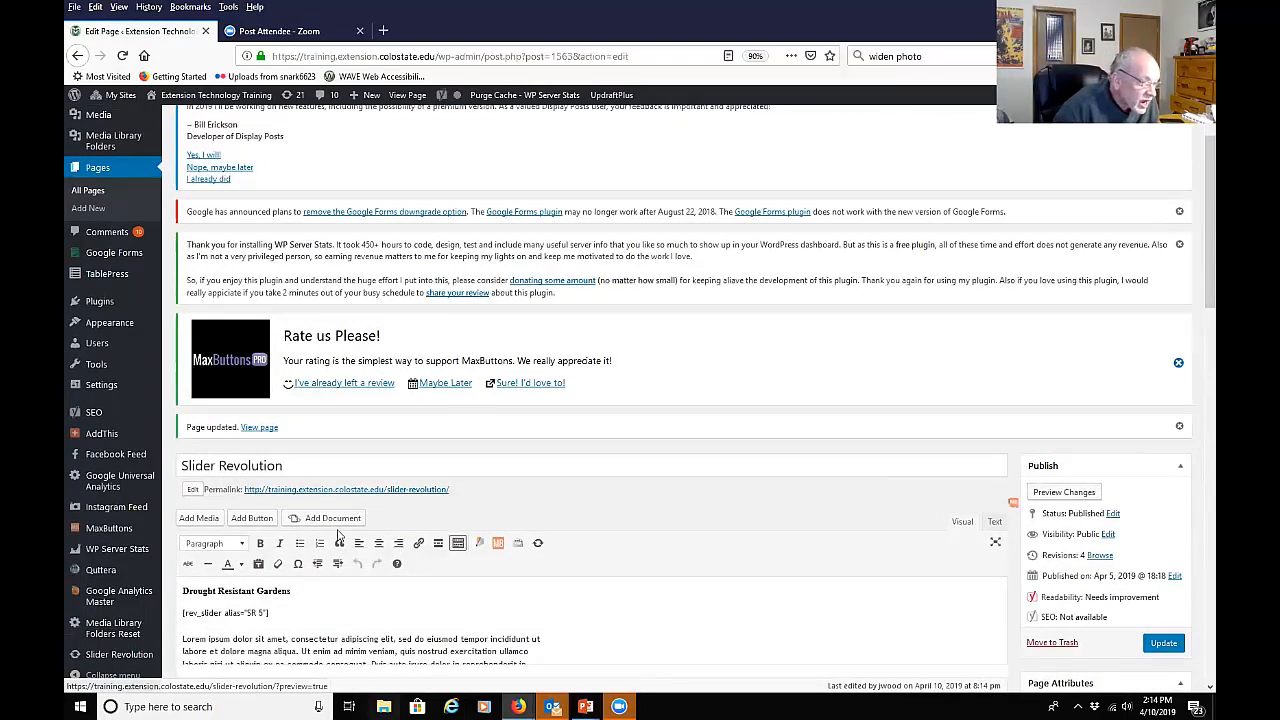
left_click(425, 491)
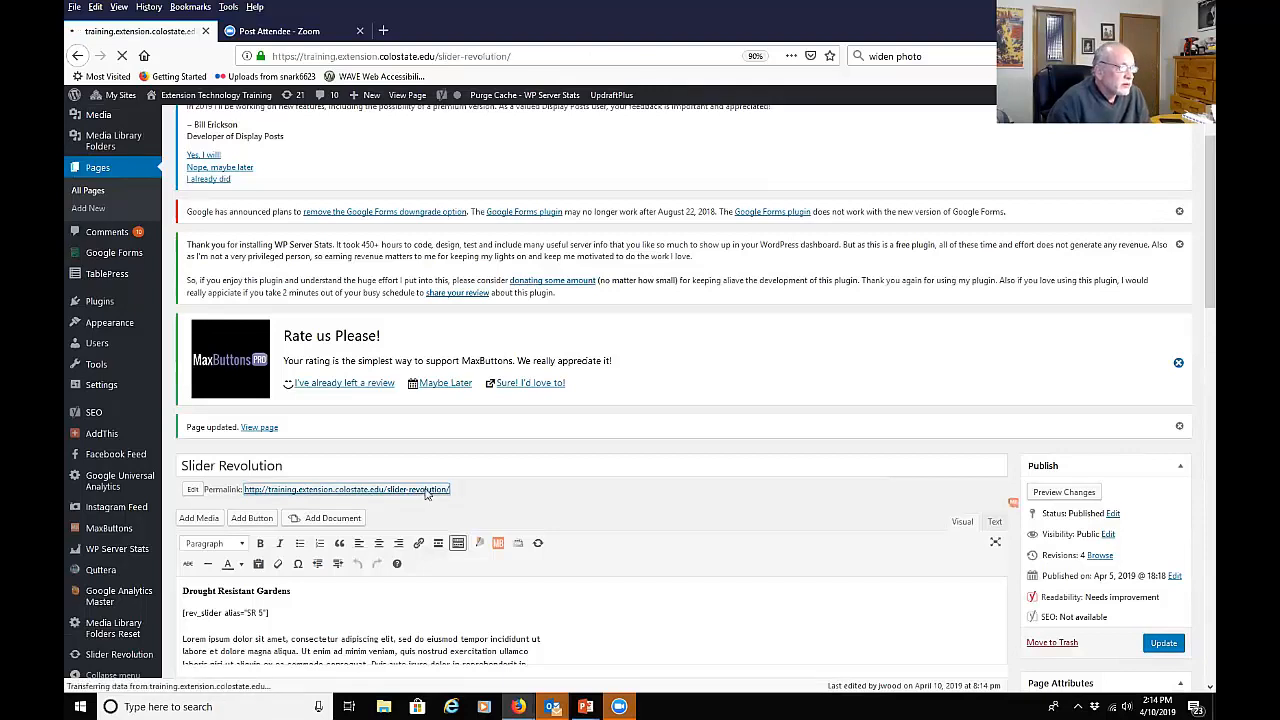
scroll(425, 493, "down", 3)
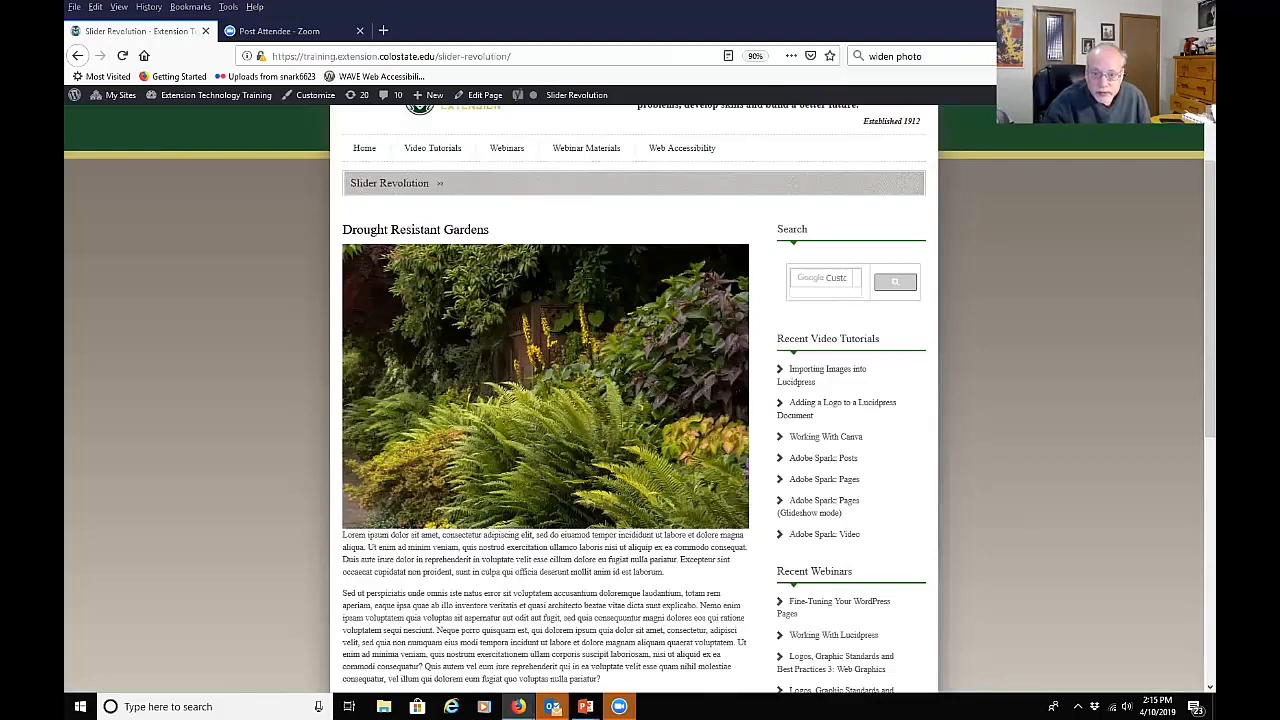
key("alt+Tab")
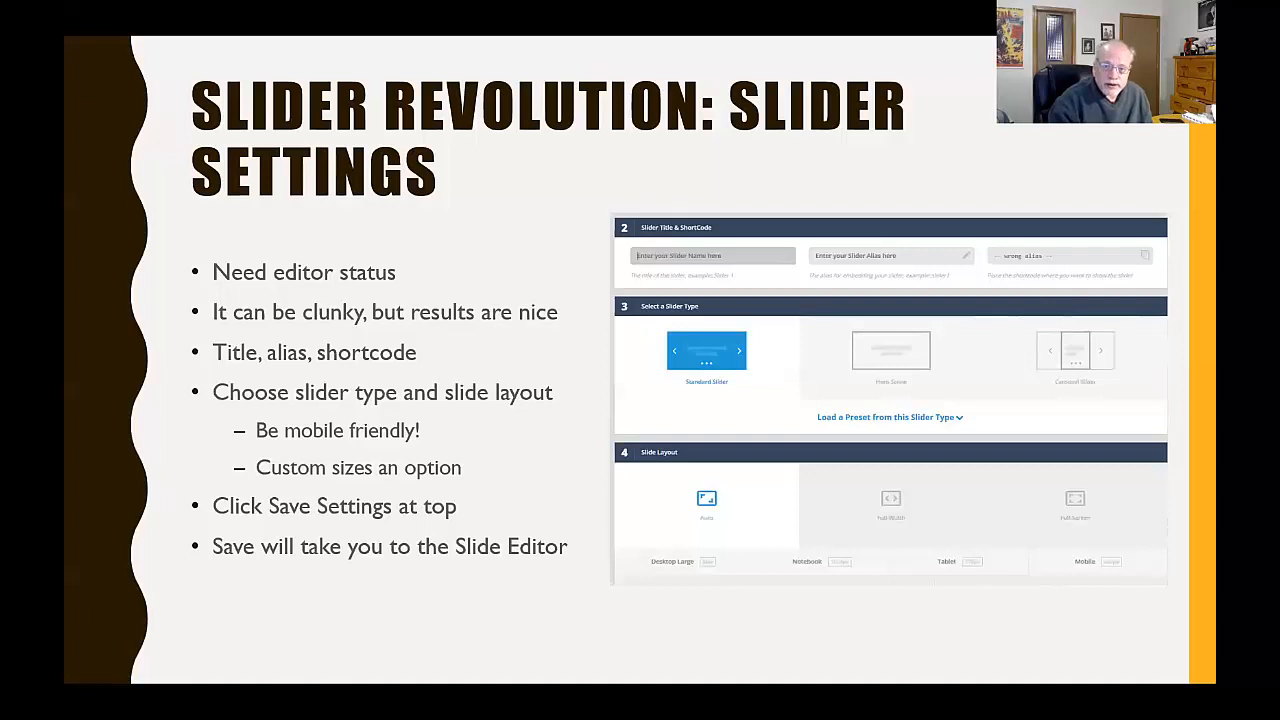
left_click(347, 534)
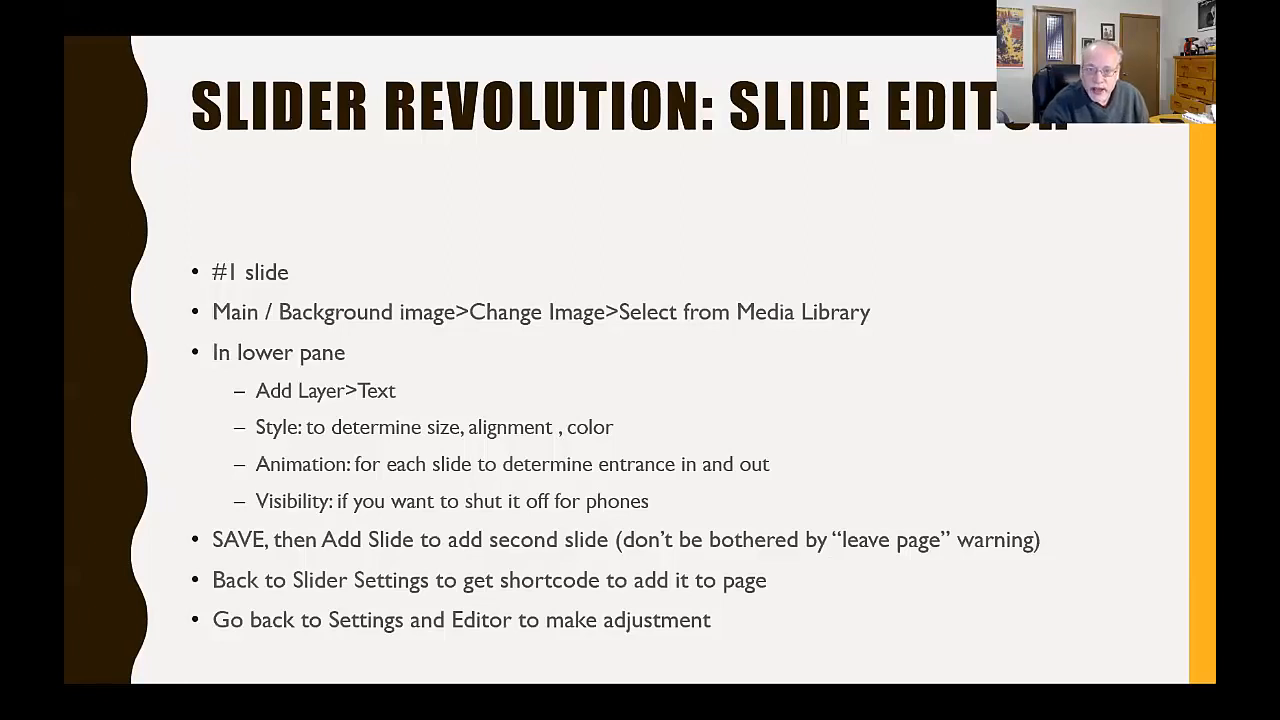
key("Right")
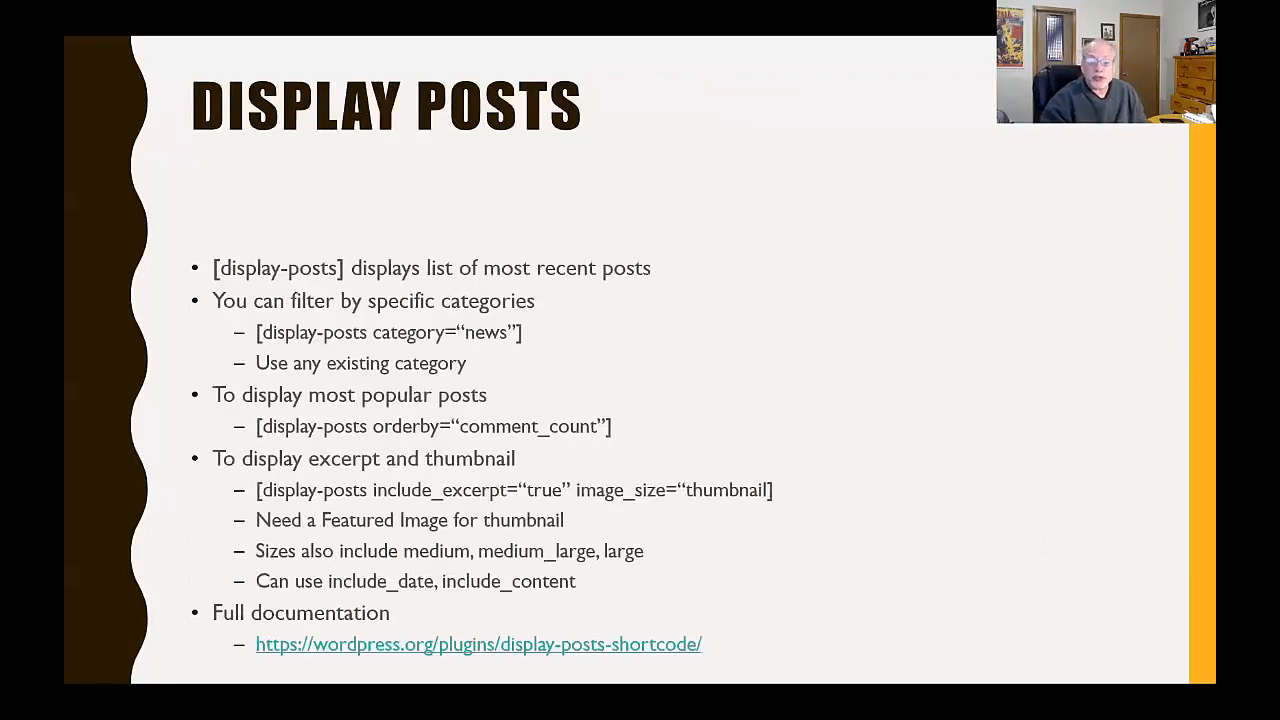
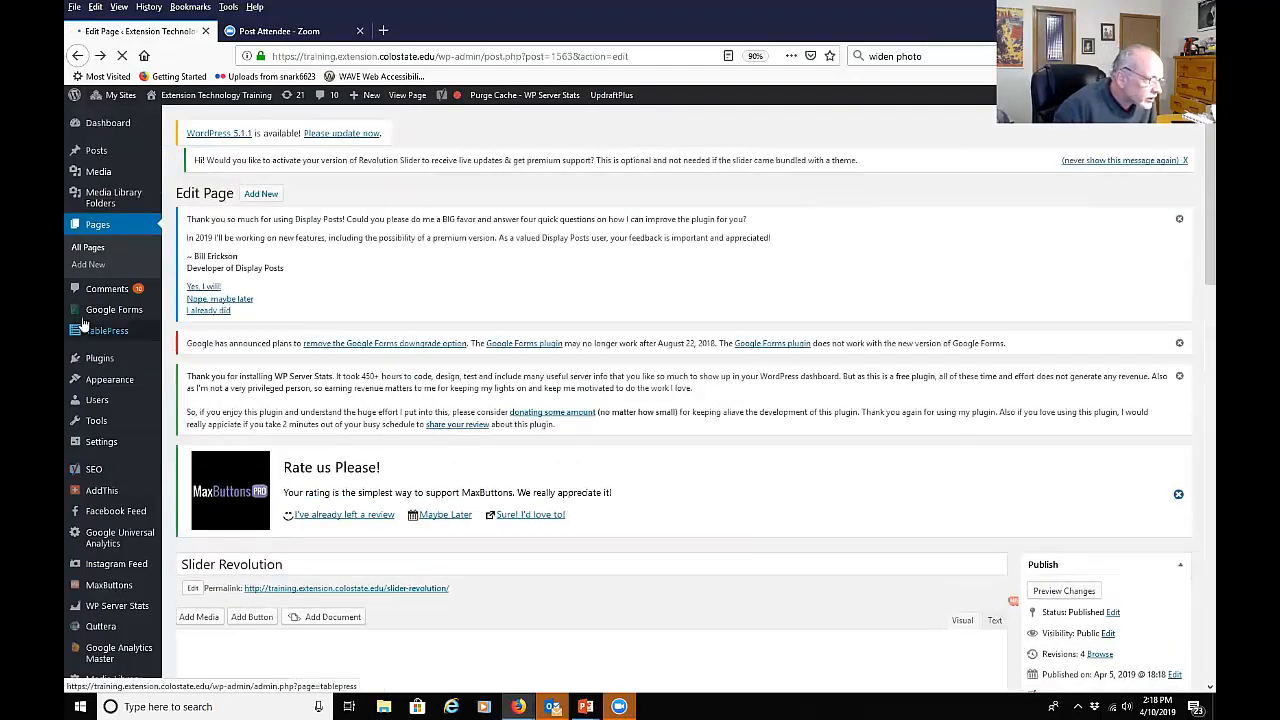
Step: Return to the list of all pages and view the Display Posts page on the live site
left_click(91, 250)
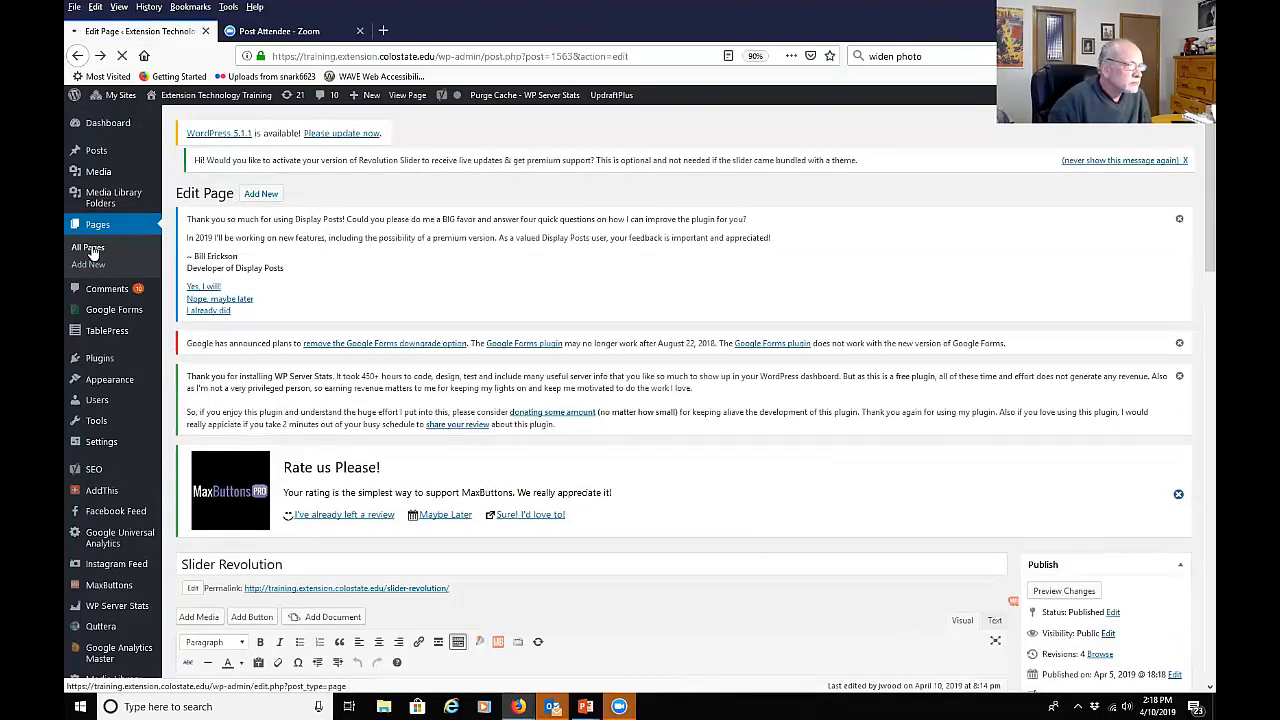
scroll(91, 254, "down", 3)
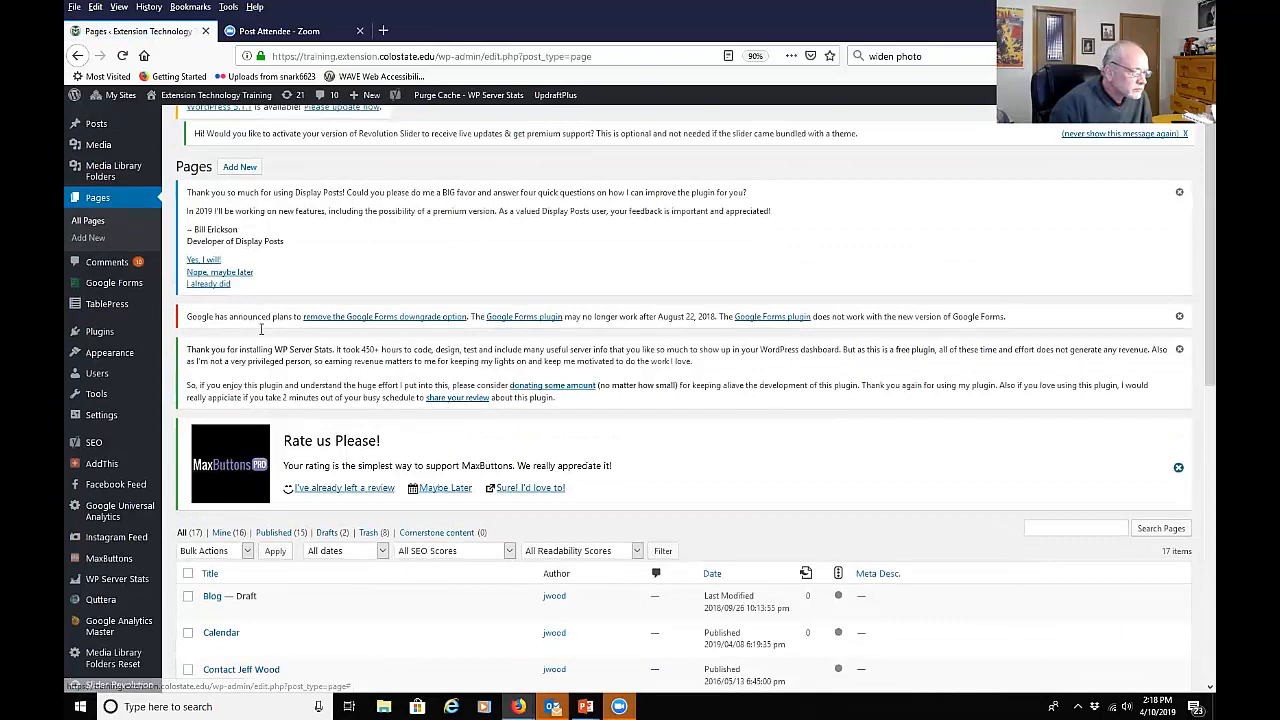
scroll(259, 327, "down", 3)
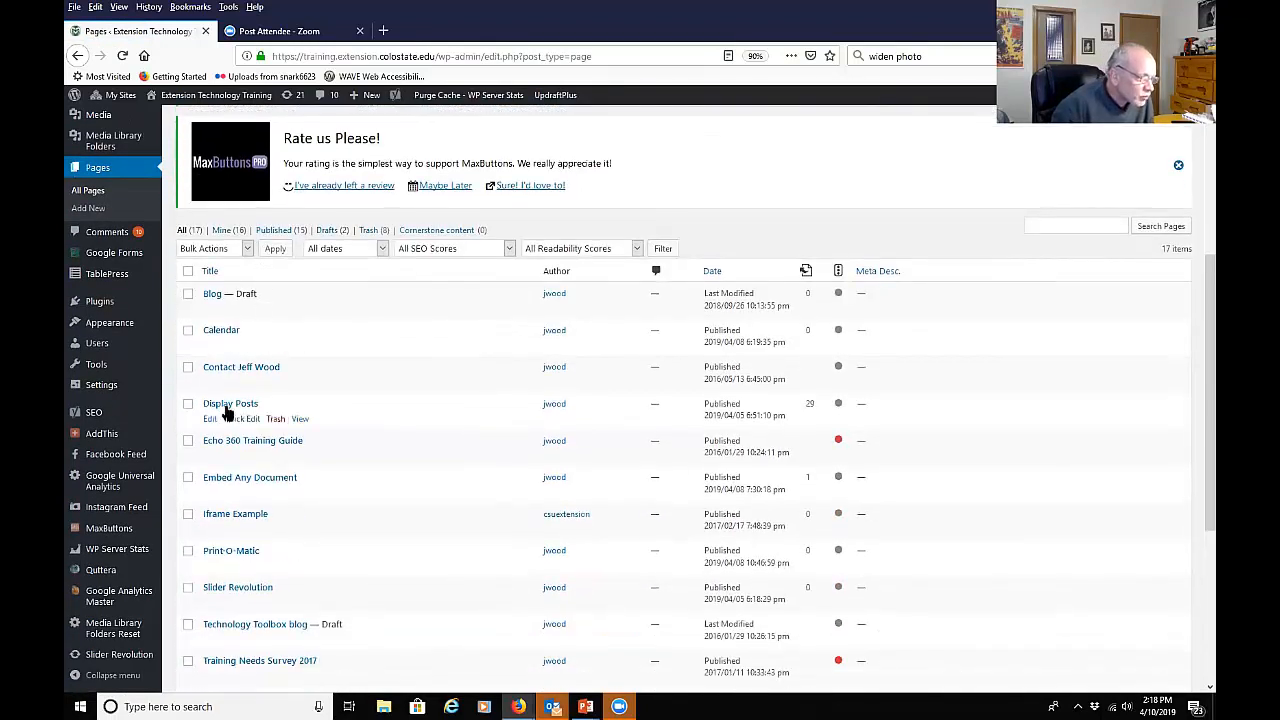
left_click(300, 419)
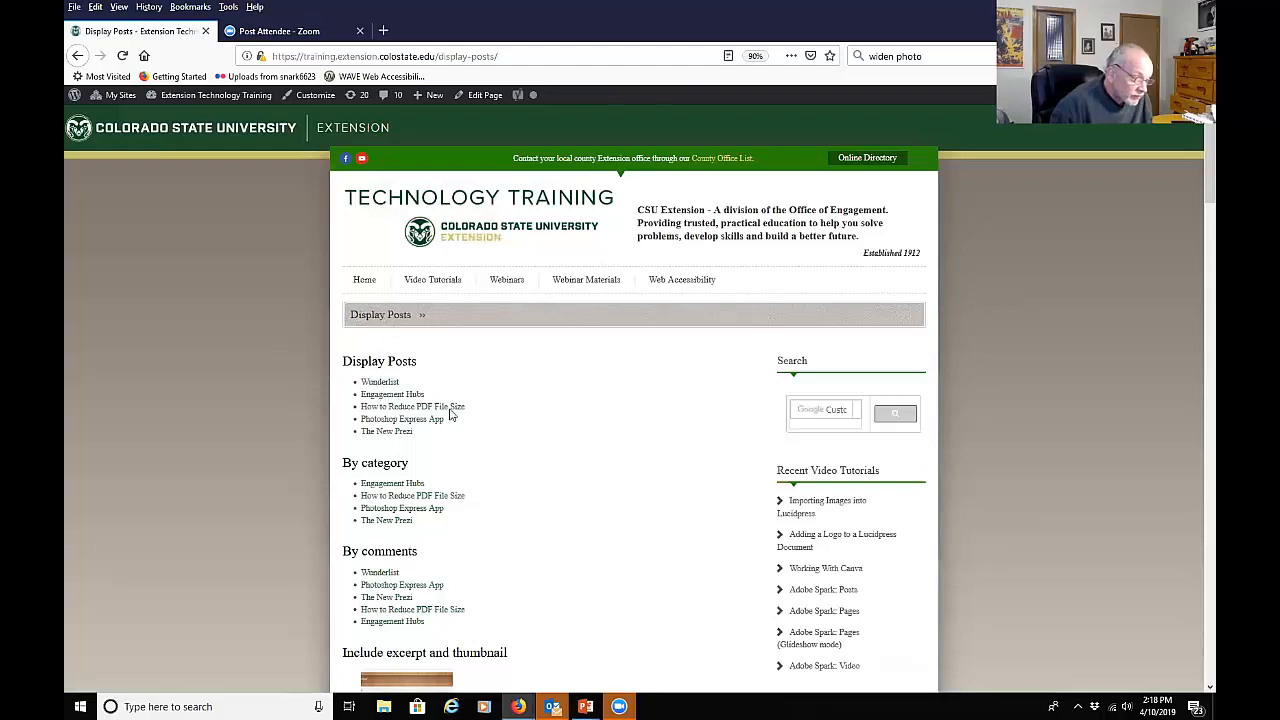
Step: Examine the Display Posts page's default, category and comment-ordered lists, and its listing with excerpts and thumbnails
scroll(420, 380, "down", 1)
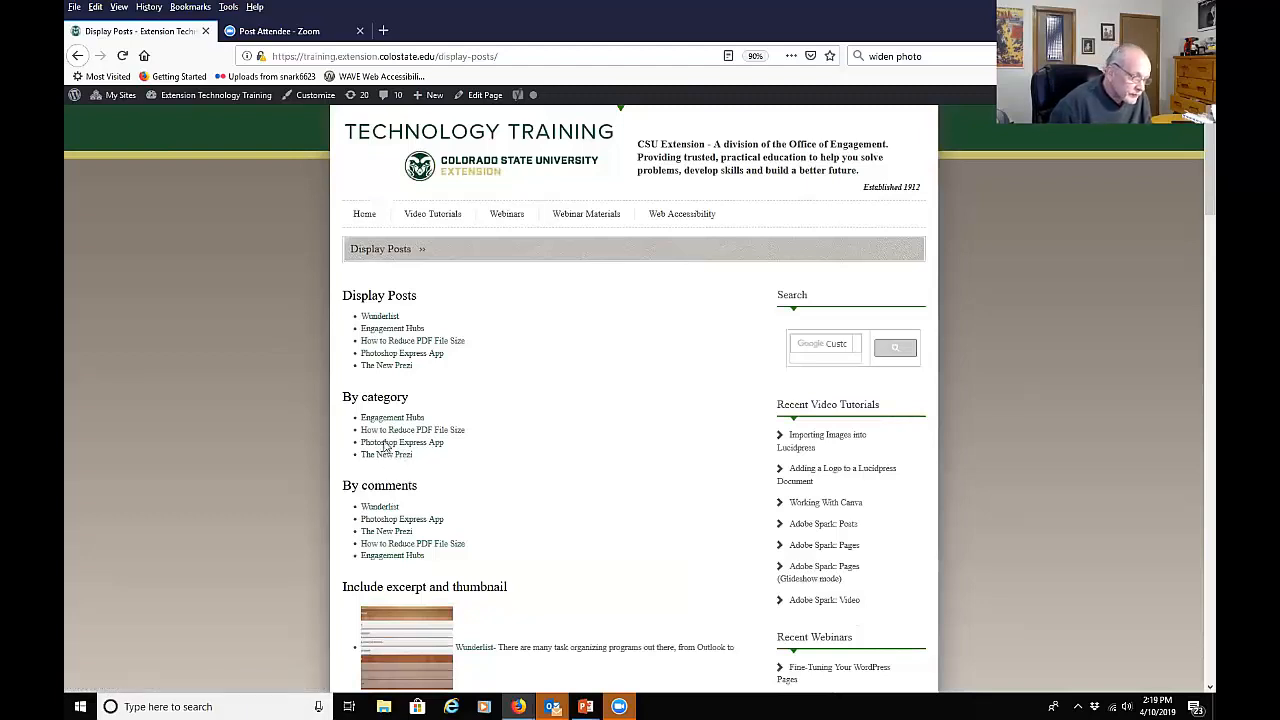
scroll(393, 440, "down", 3)
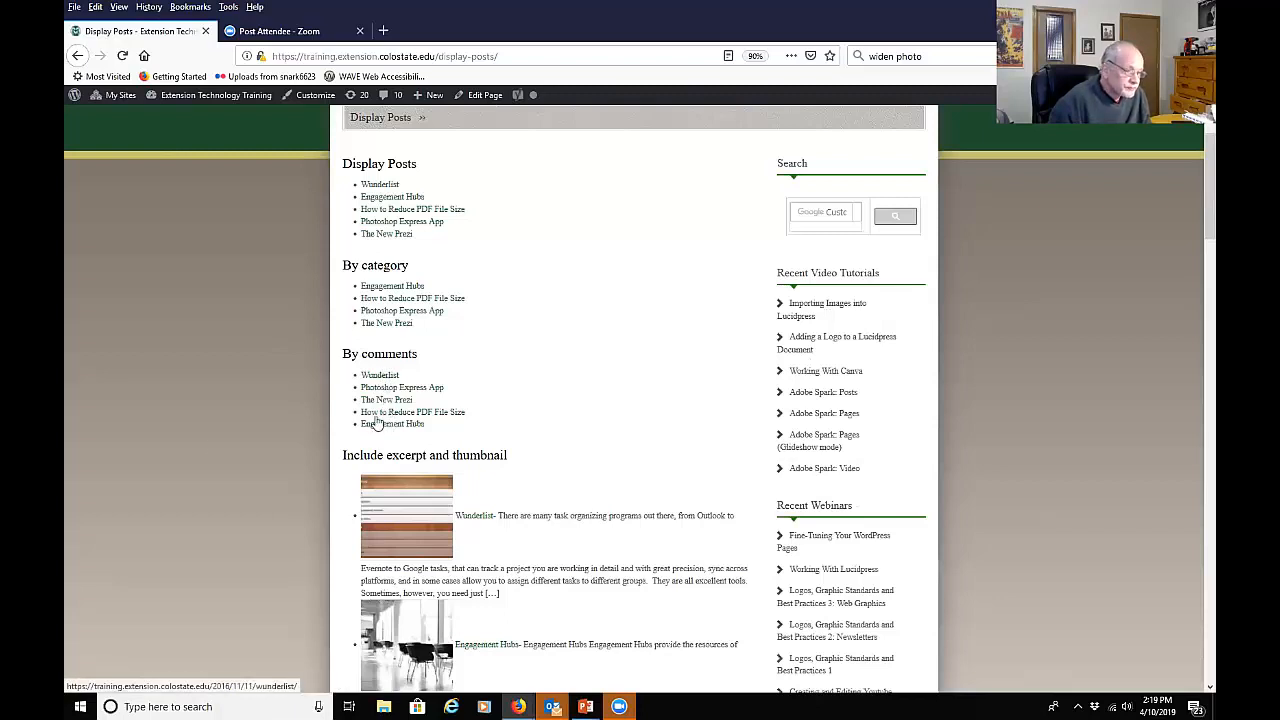
scroll(210, 414, "down", 2)
scroll(206, 405, "down", 3)
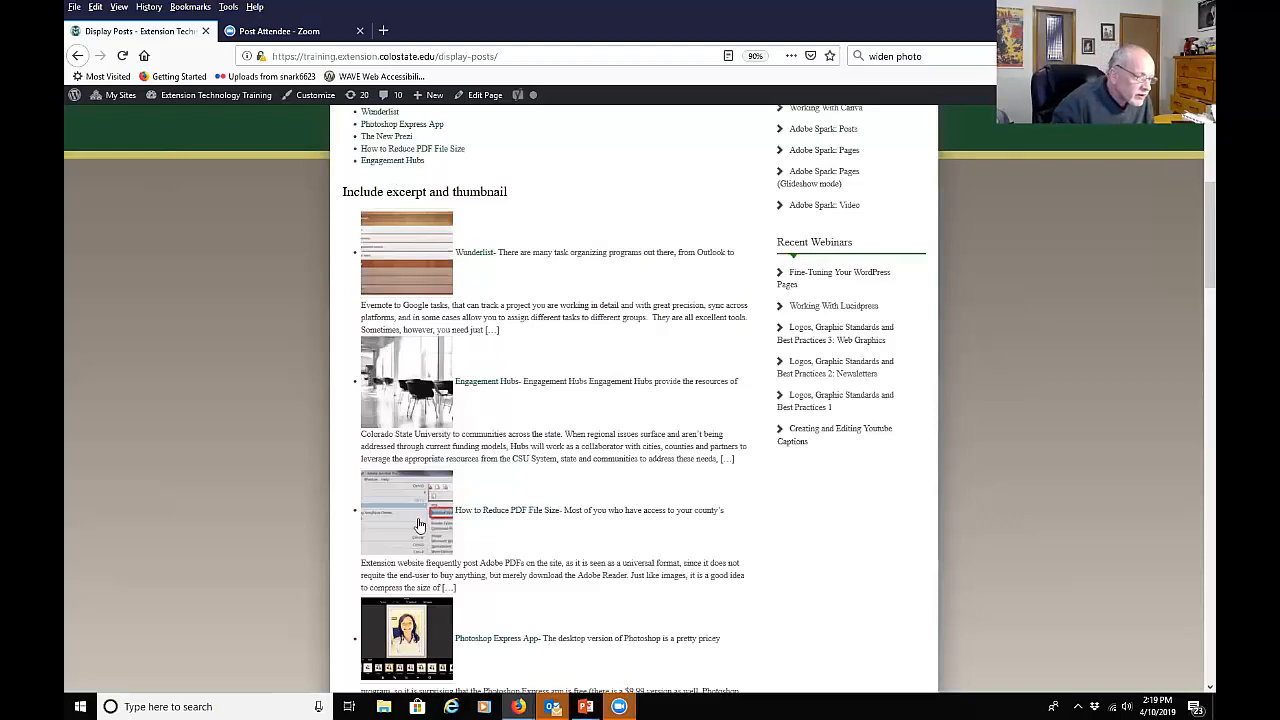
scroll(420, 528, "down", 1)
scroll(406, 590, "down", 1)
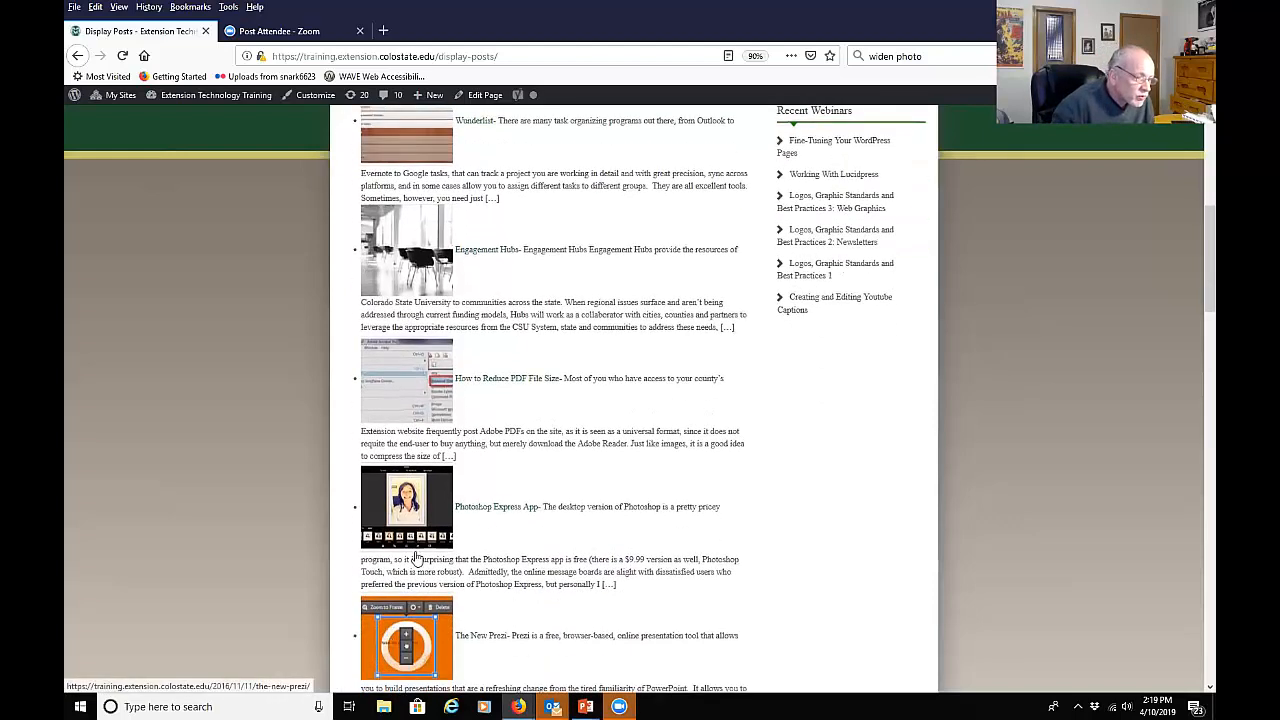
scroll(337, 336, "up", 1)
scroll(337, 336, "up", 1)
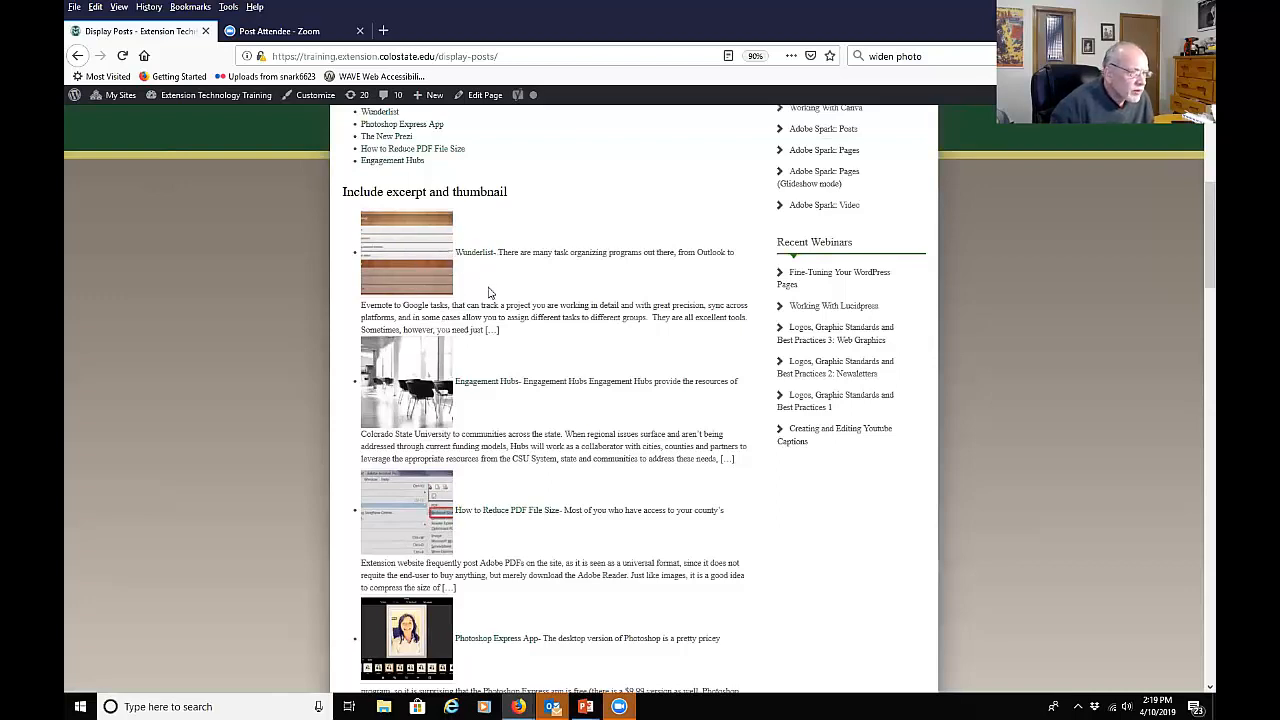
Step: Review the remaining excerpt entries and the full-content post listing down to the page's end, and return to the page's beginning
scroll(412, 265, "down", 5)
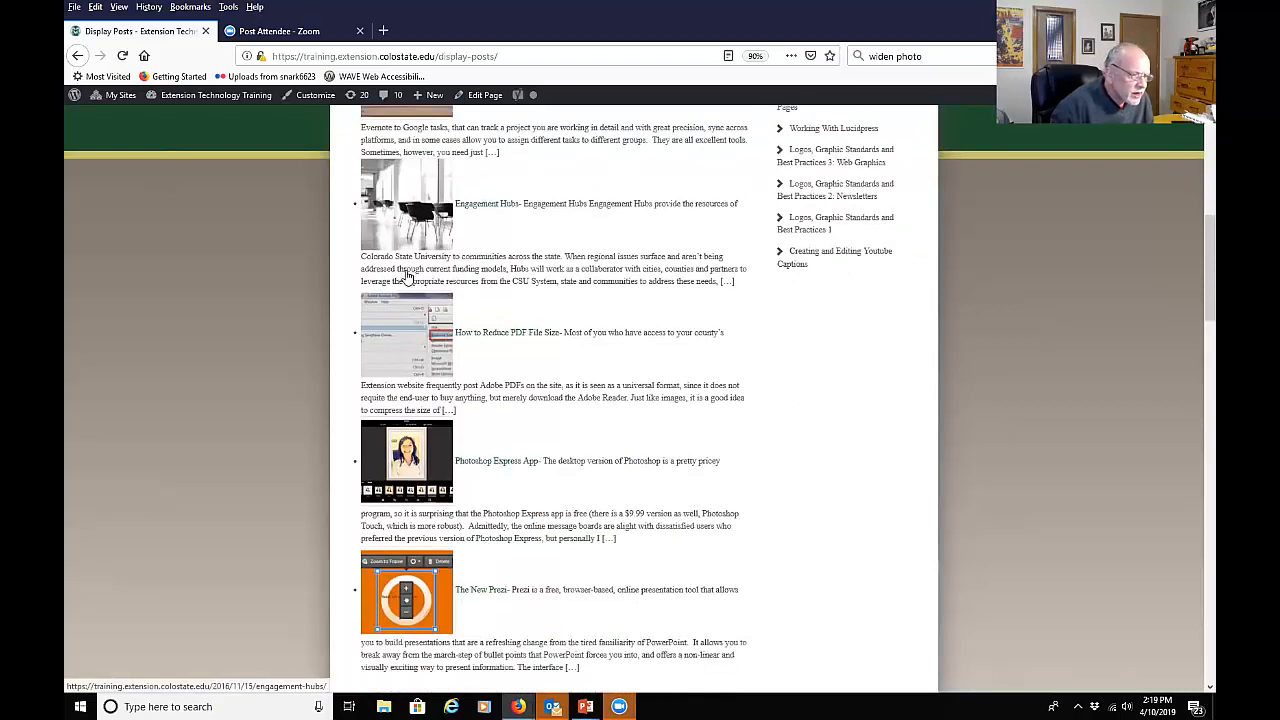
scroll(408, 277, "down", 2)
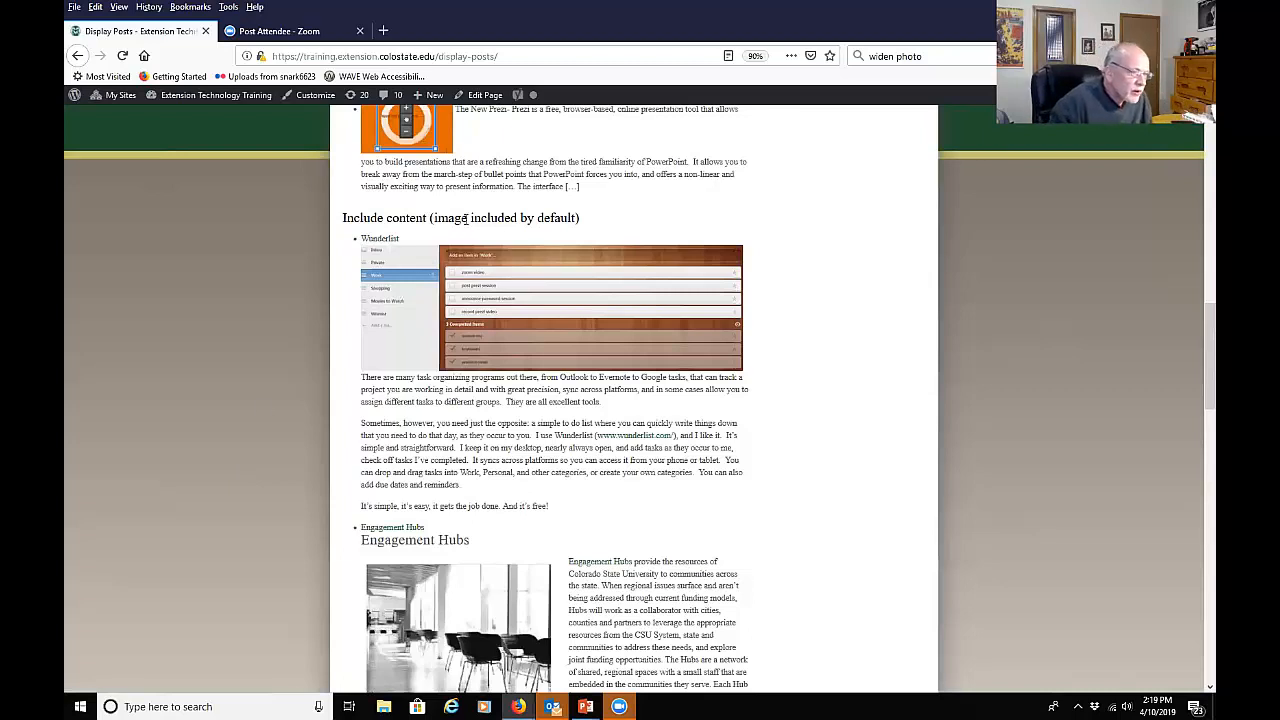
scroll(447, 538, "down", 1)
scroll(448, 541, "down", 2)
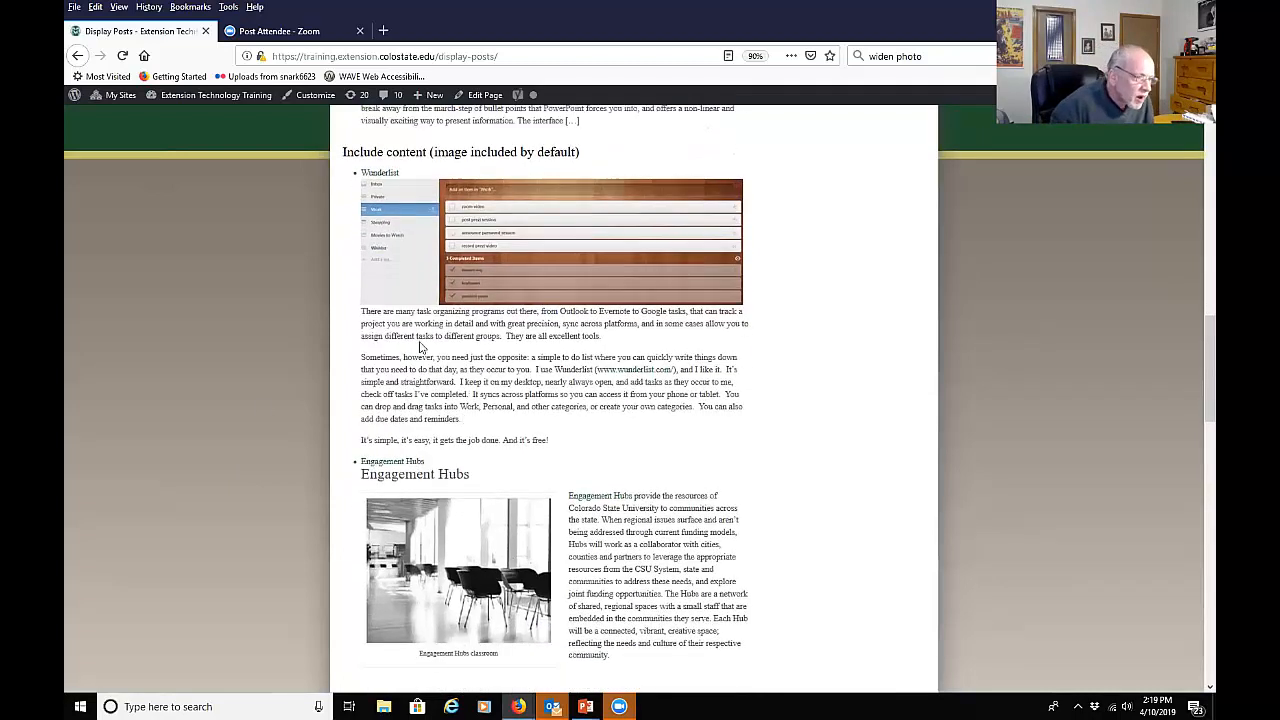
scroll(432, 347, "down", 5)
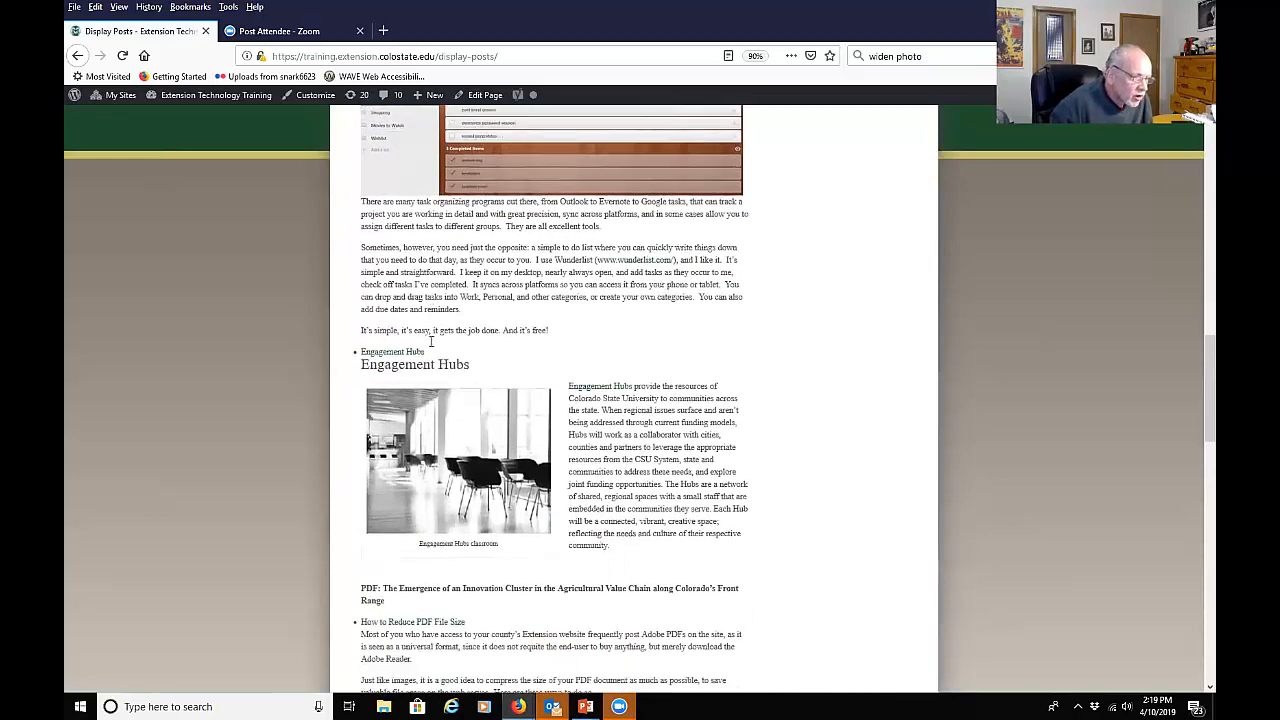
scroll(432, 342, "down", 8)
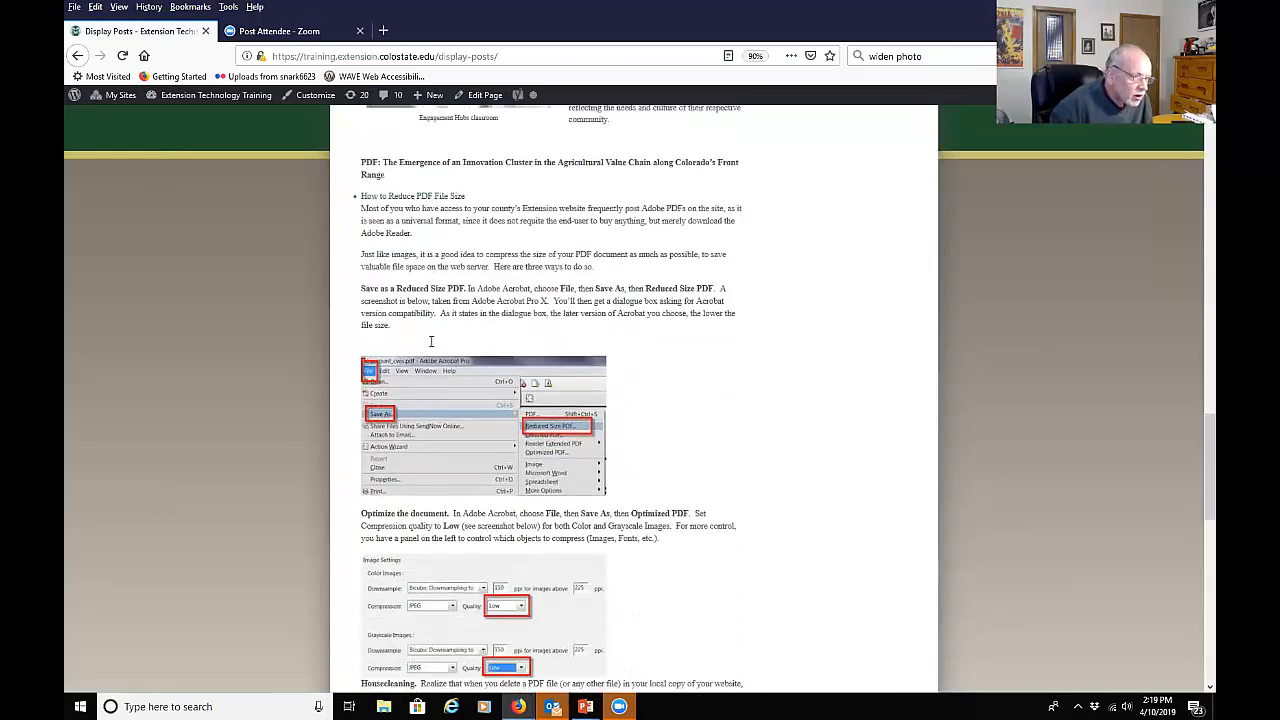
scroll(432, 342, "down", 5)
scroll(433, 345, "up", 13)
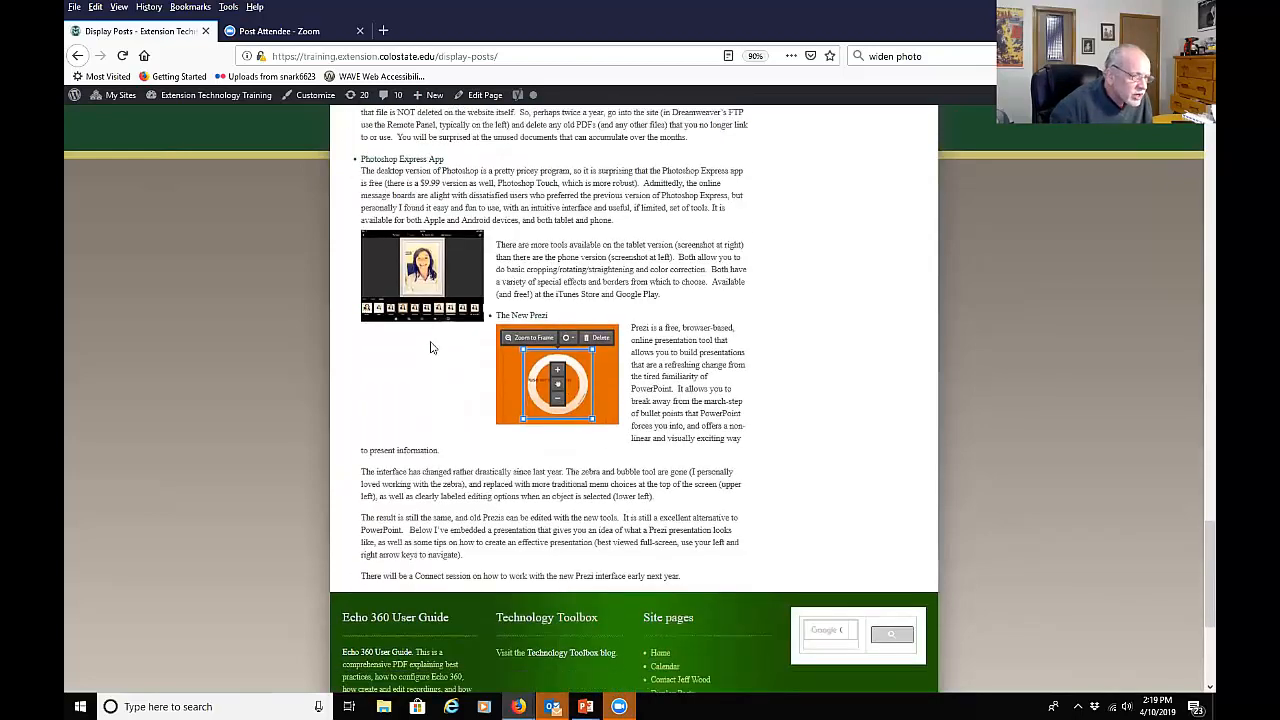
scroll(432, 347, "up", 15)
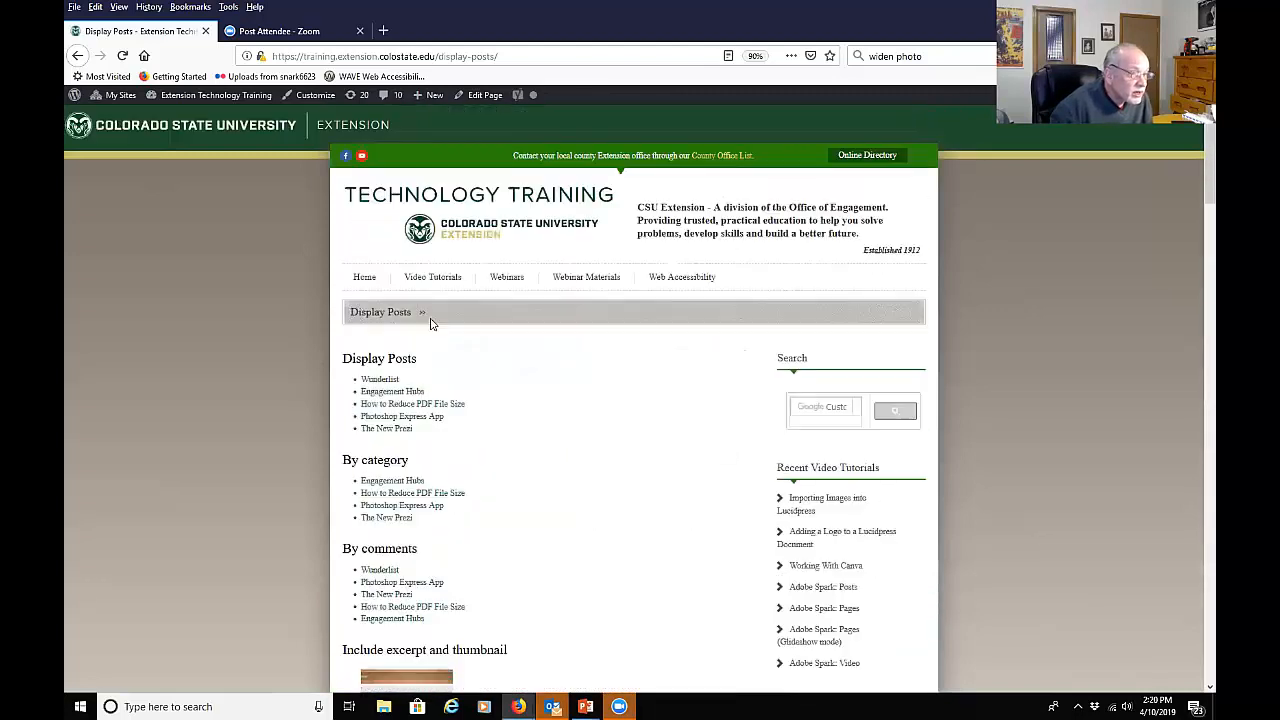
Step: Open the Display Posts page for editing and examine its section headings and the basic [display-posts] shortcode
left_click(485, 97)
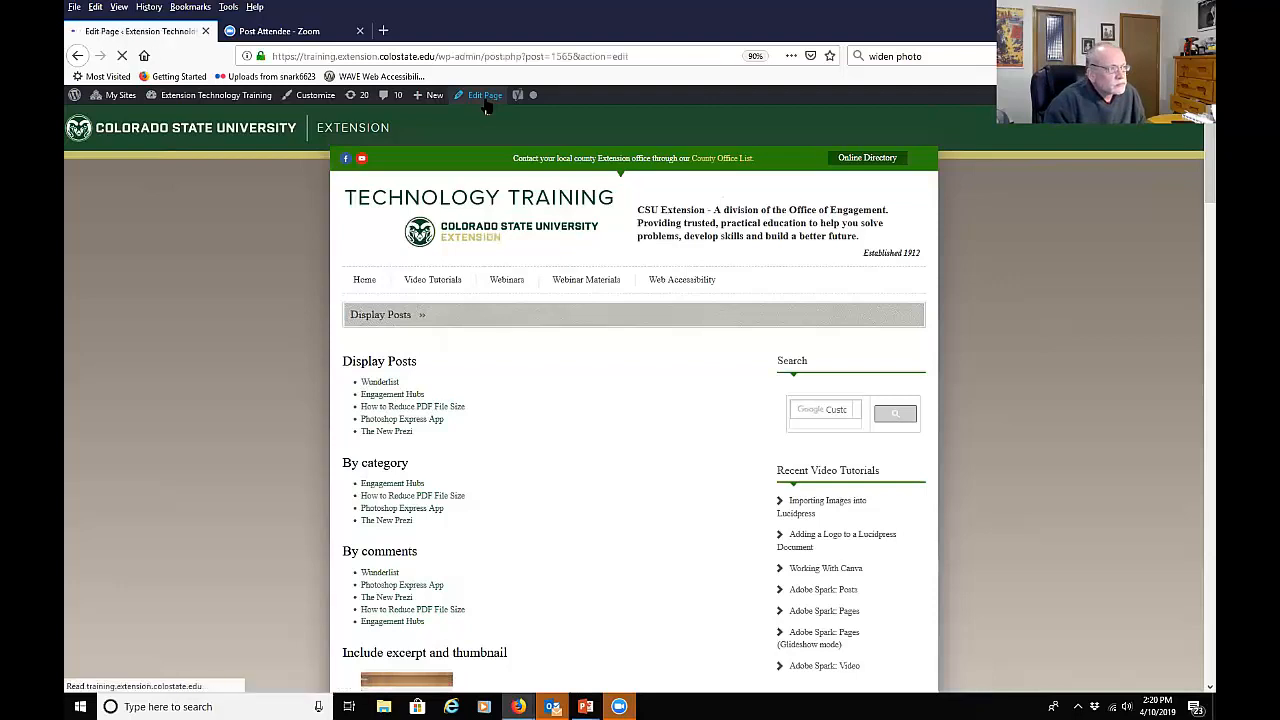
scroll(384, 436, "down", 4)
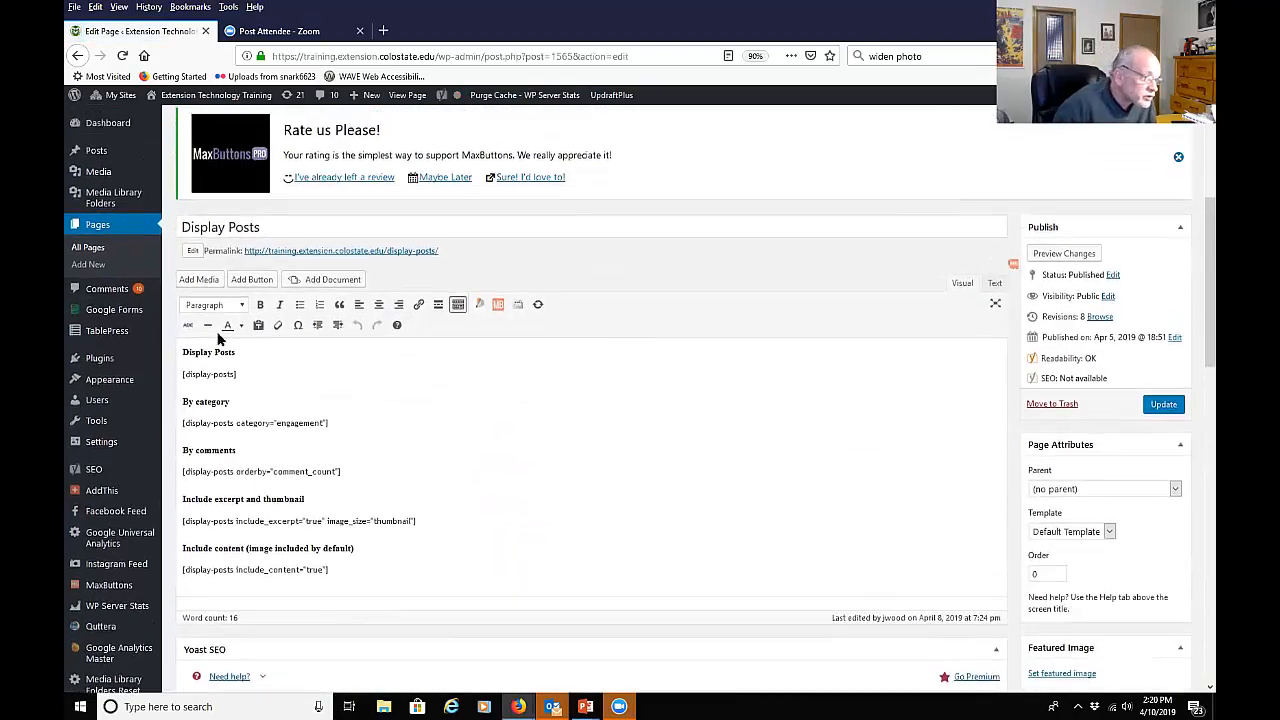
left_click(215, 351)
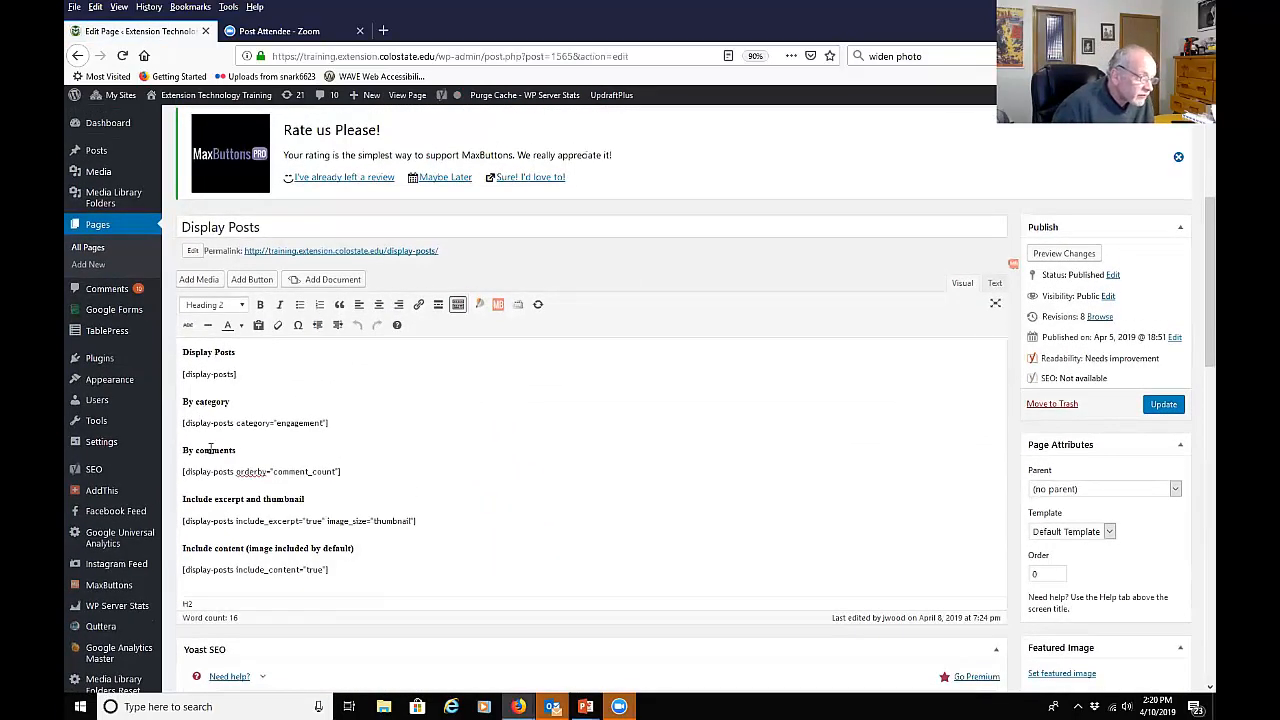
left_click(233, 499)
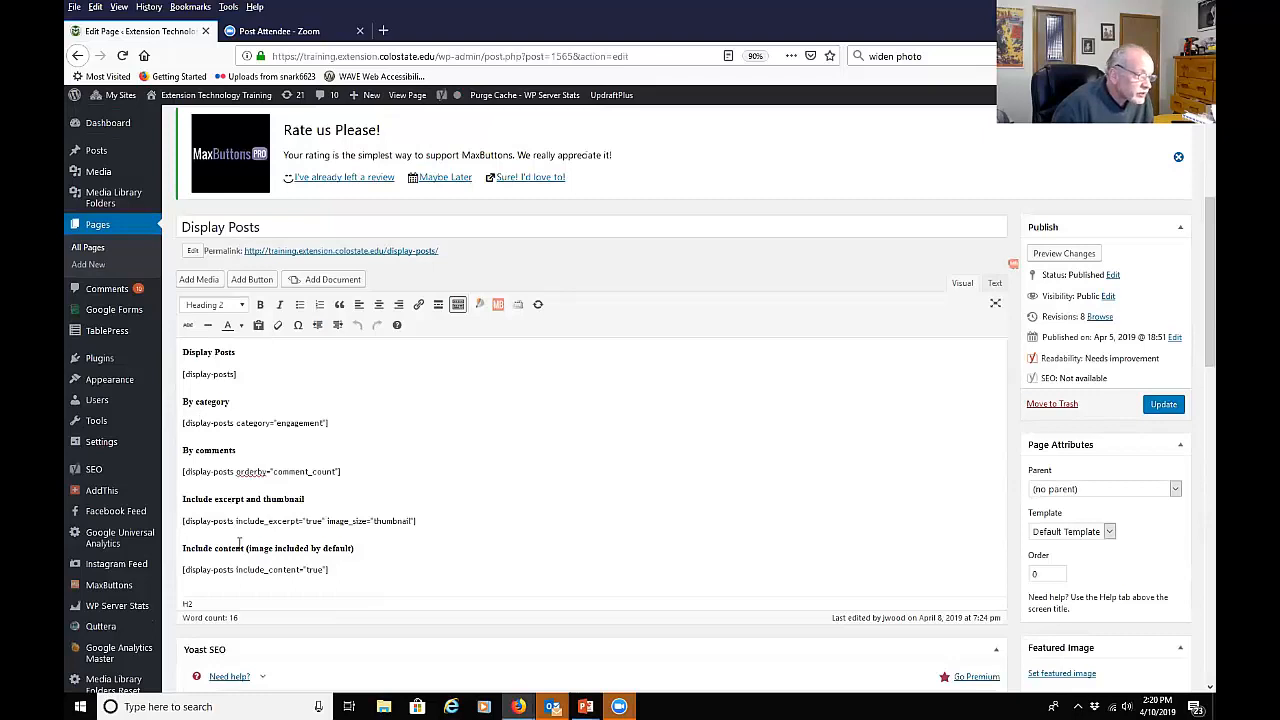
left_click_drag(251, 379, 183, 374)
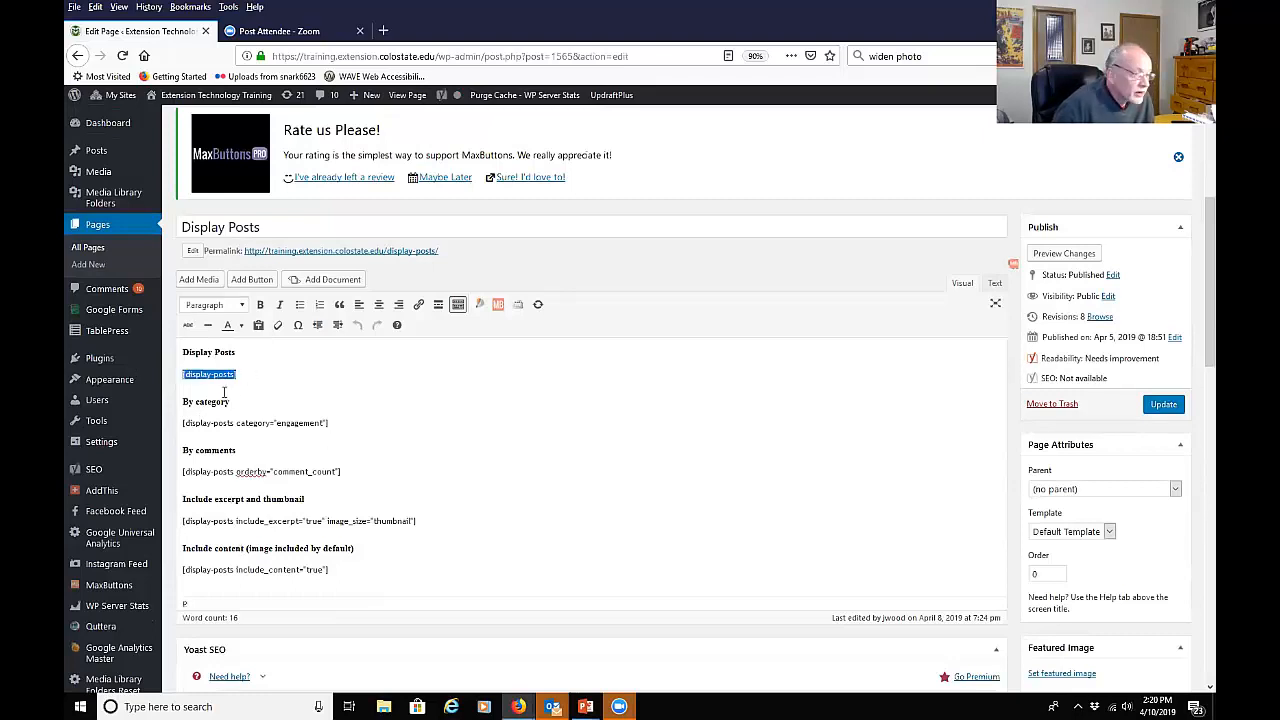
left_click(264, 382)
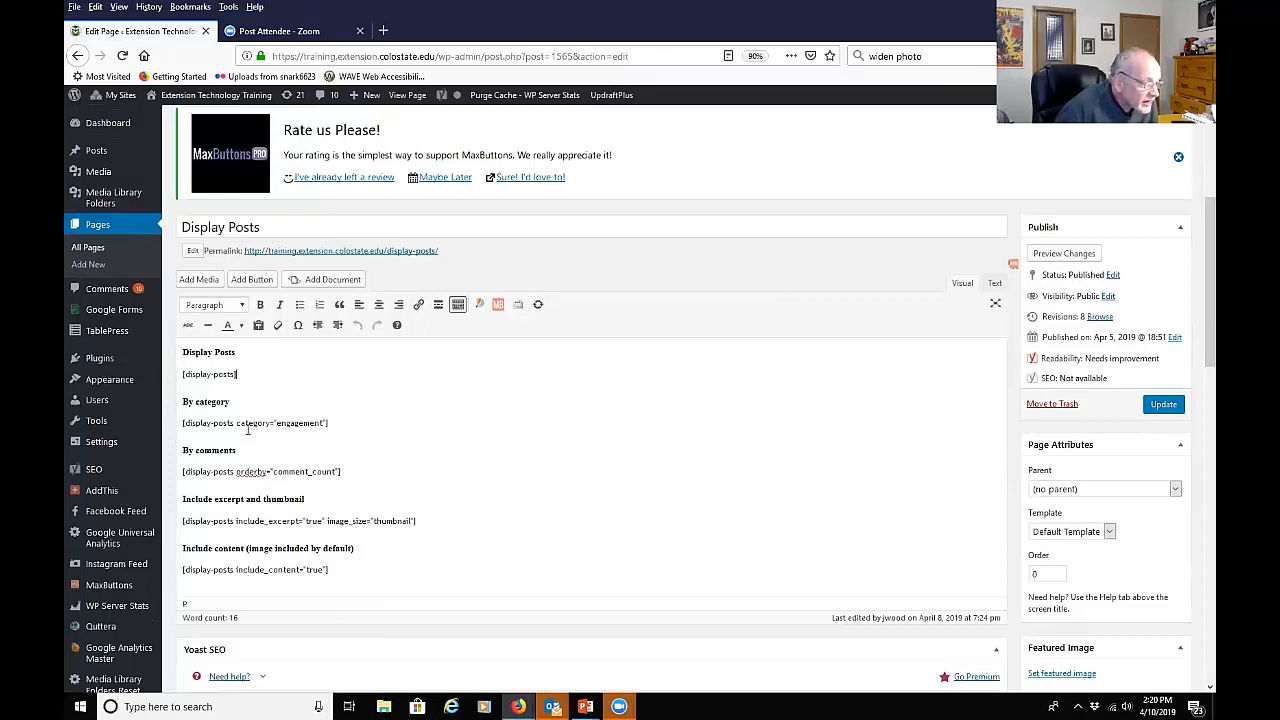
Step: Highlight the category="engagement" and orderby="comment_count" parameters in the category and comments shortcodes to examine them
left_click_drag(327, 423, 236, 424)
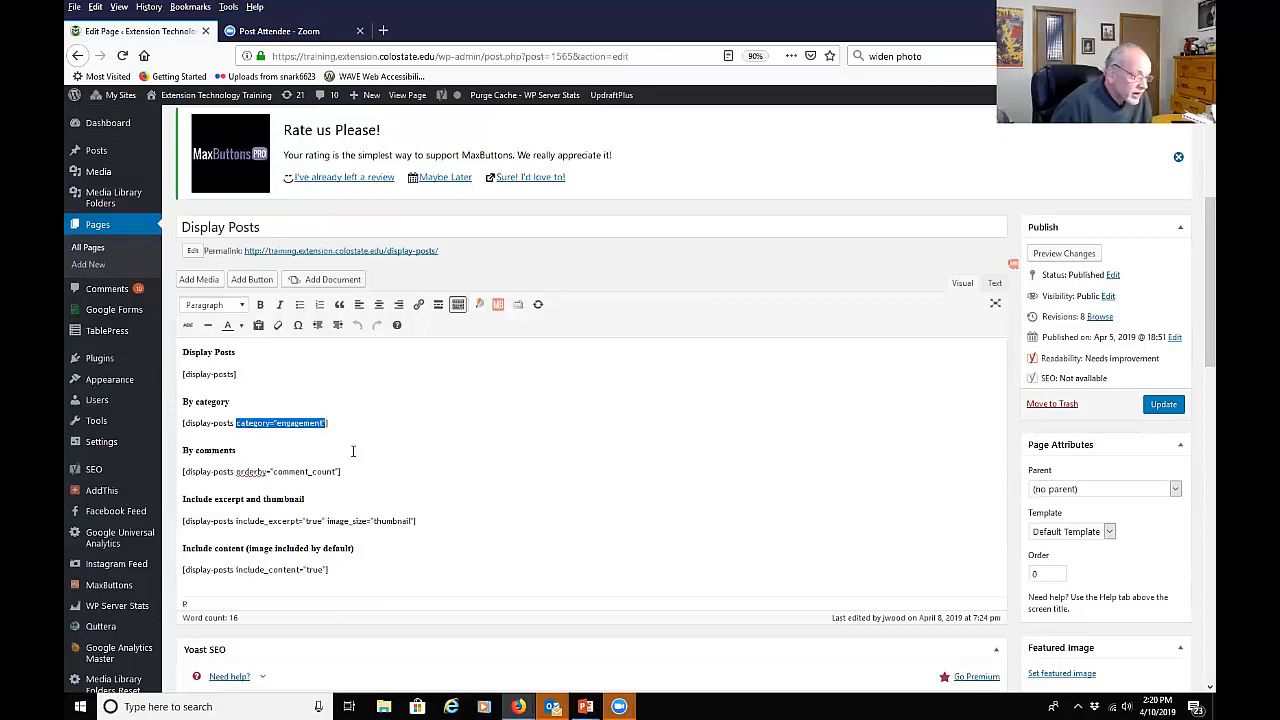
left_click(230, 450)
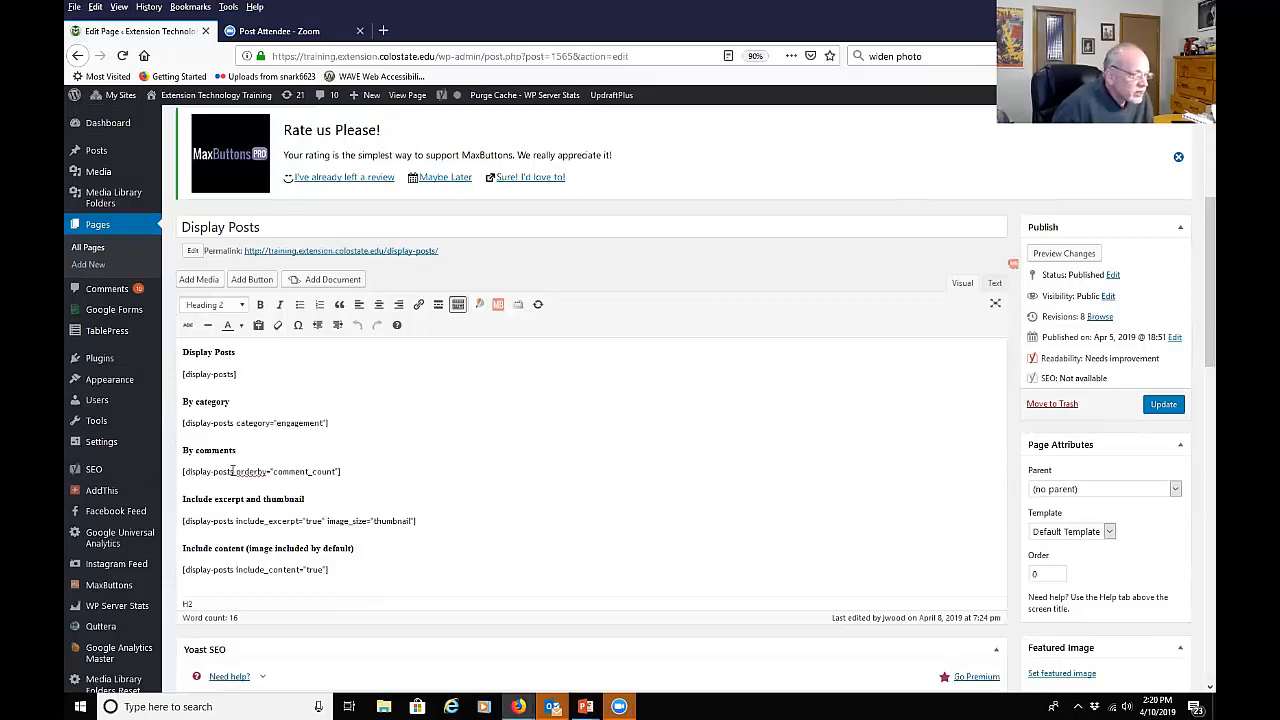
left_click_drag(236, 471, 343, 471)
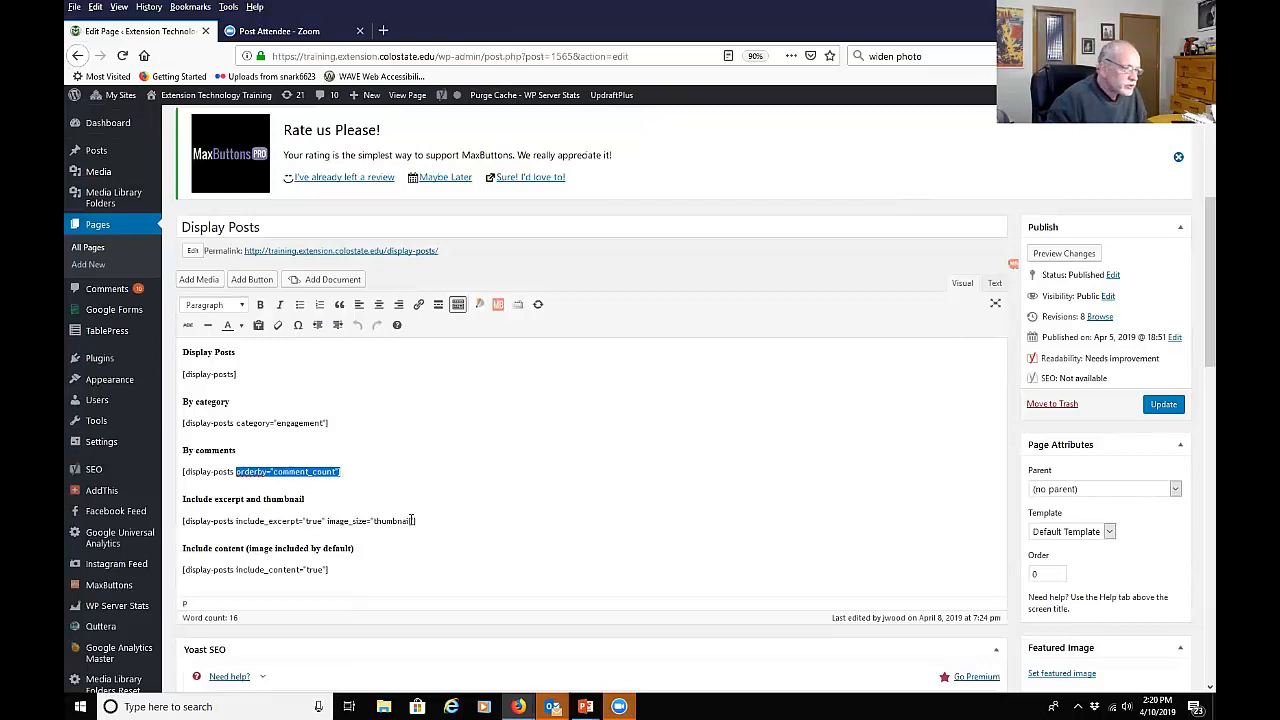
left_click(385, 488)
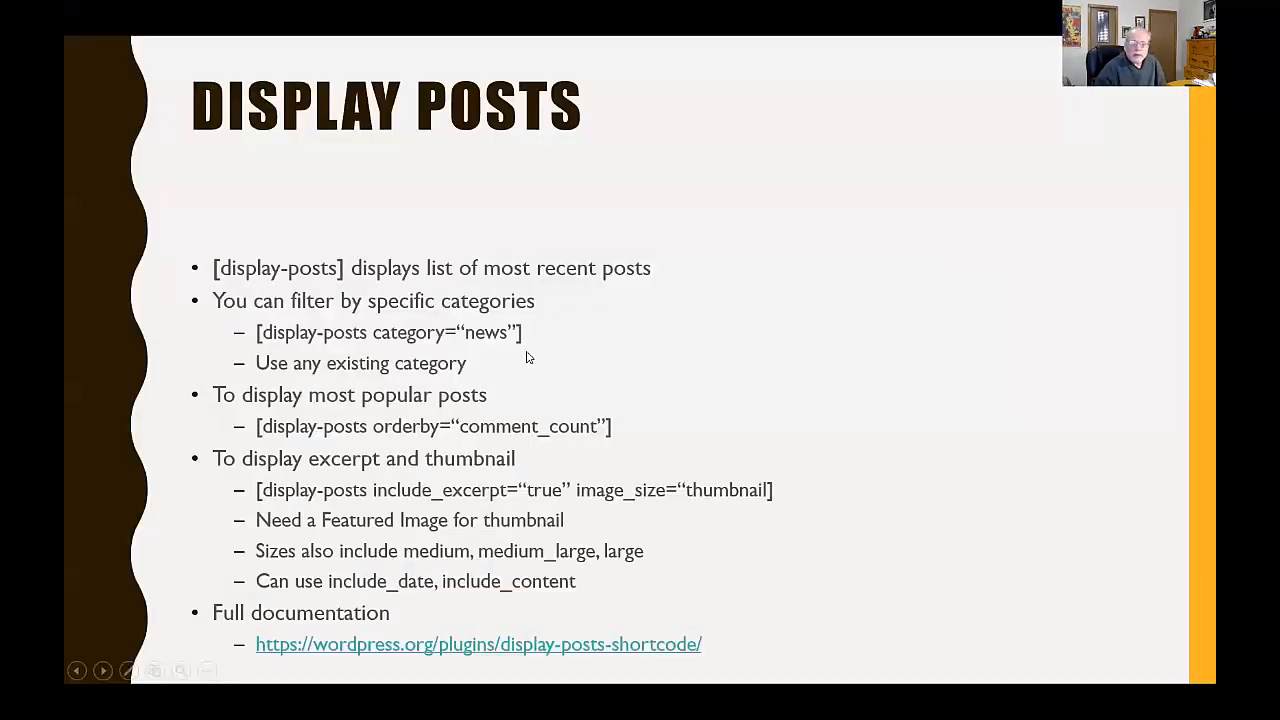
left_click(528, 357)
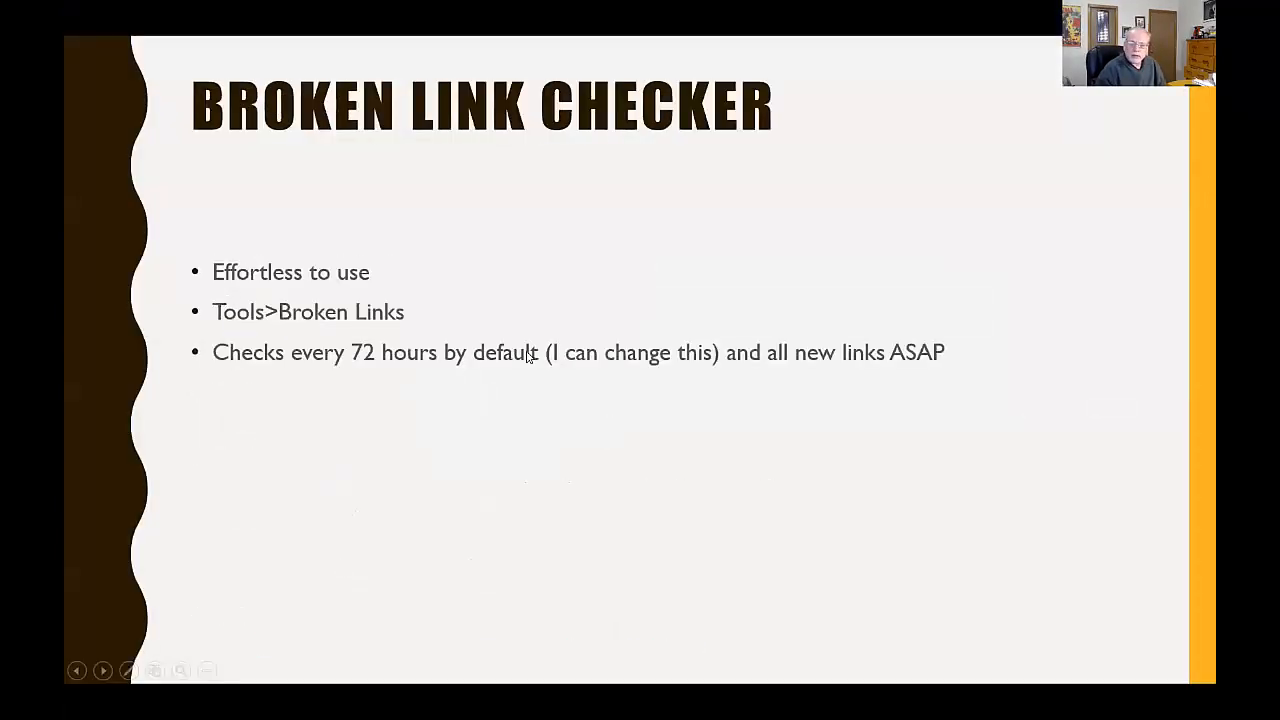
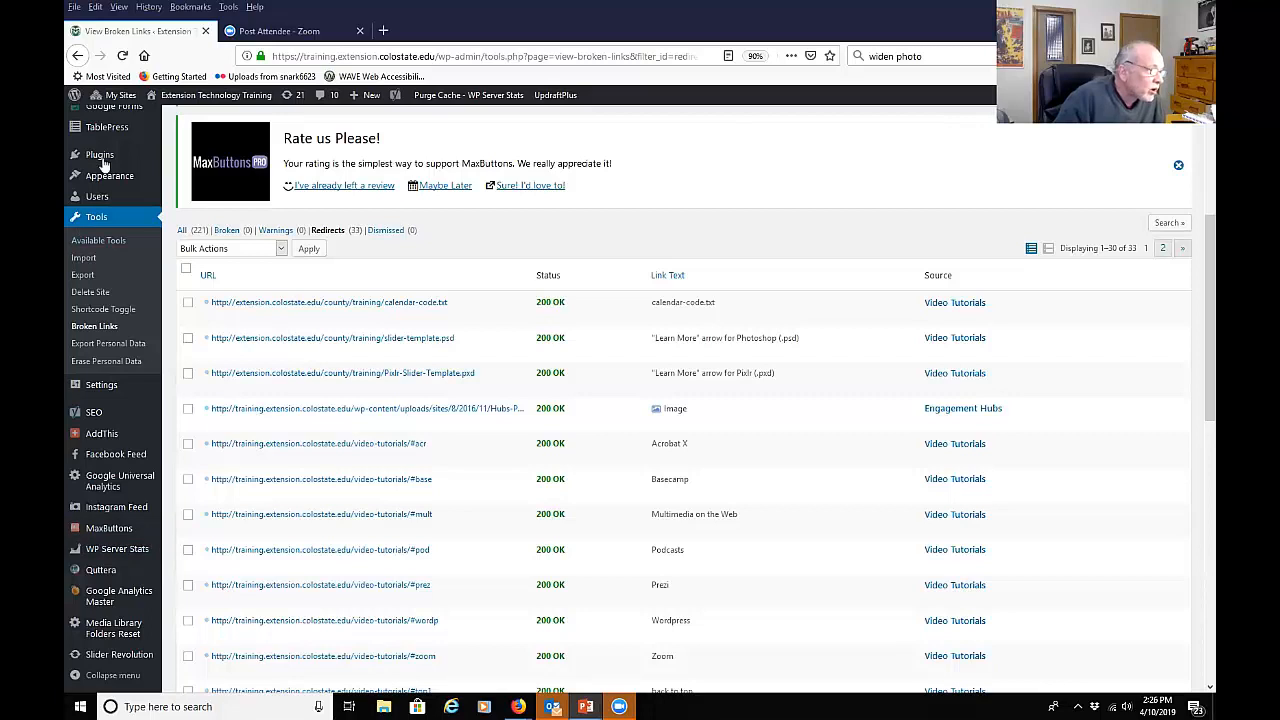
Step: Return to the list of all pages and view the Embed Any Document page on the live site
scroll(106, 180, "up", 3)
mouse_move(100, 224)
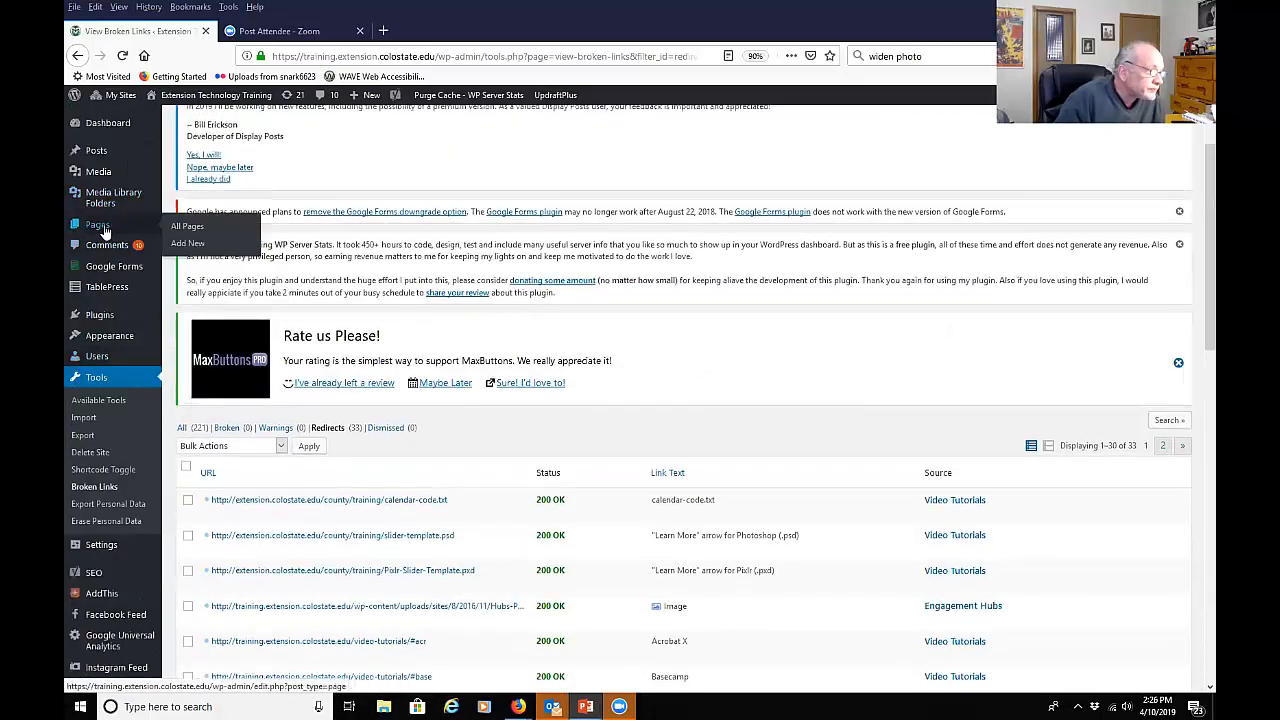
left_click(200, 229)
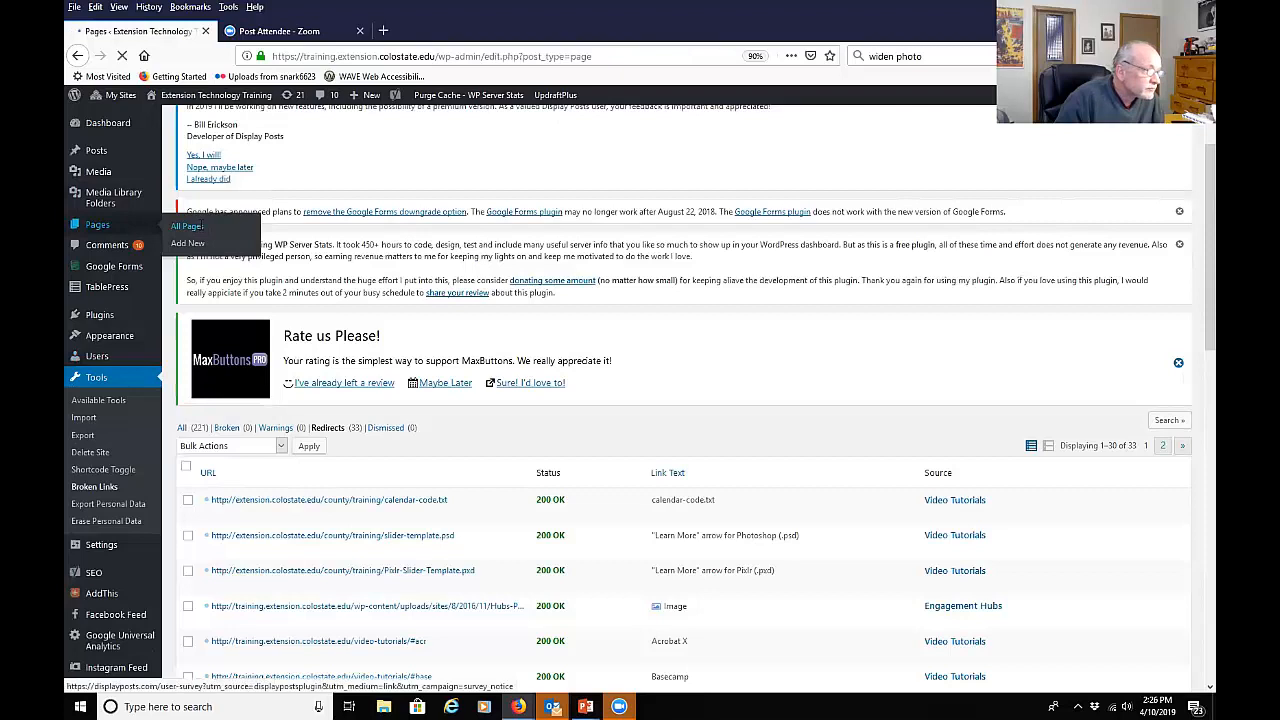
scroll(181, 441, "down", 7)
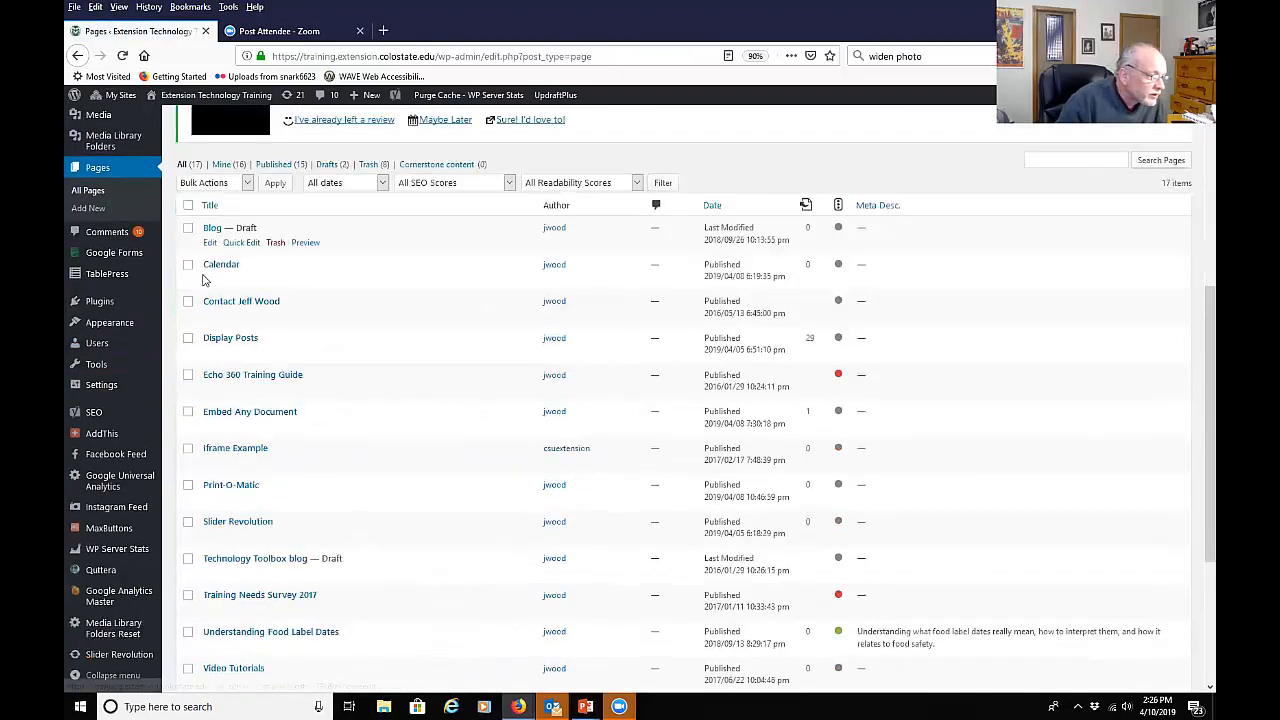
left_click(300, 427)
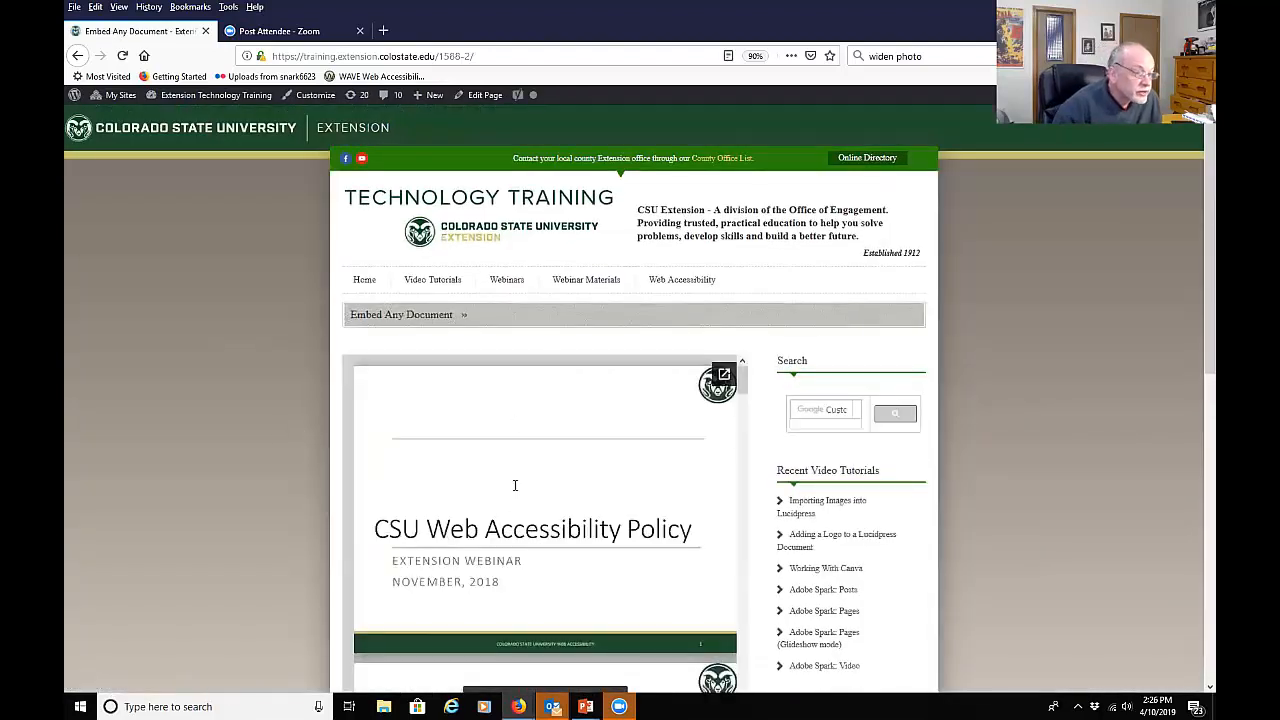
Step: Examine the CSU Web Accessibility Policy document embedded in the page up to the Alt Text slide, and return to its first slide
scroll(515, 484, "down", 2)
scroll(515, 484, "down", 3)
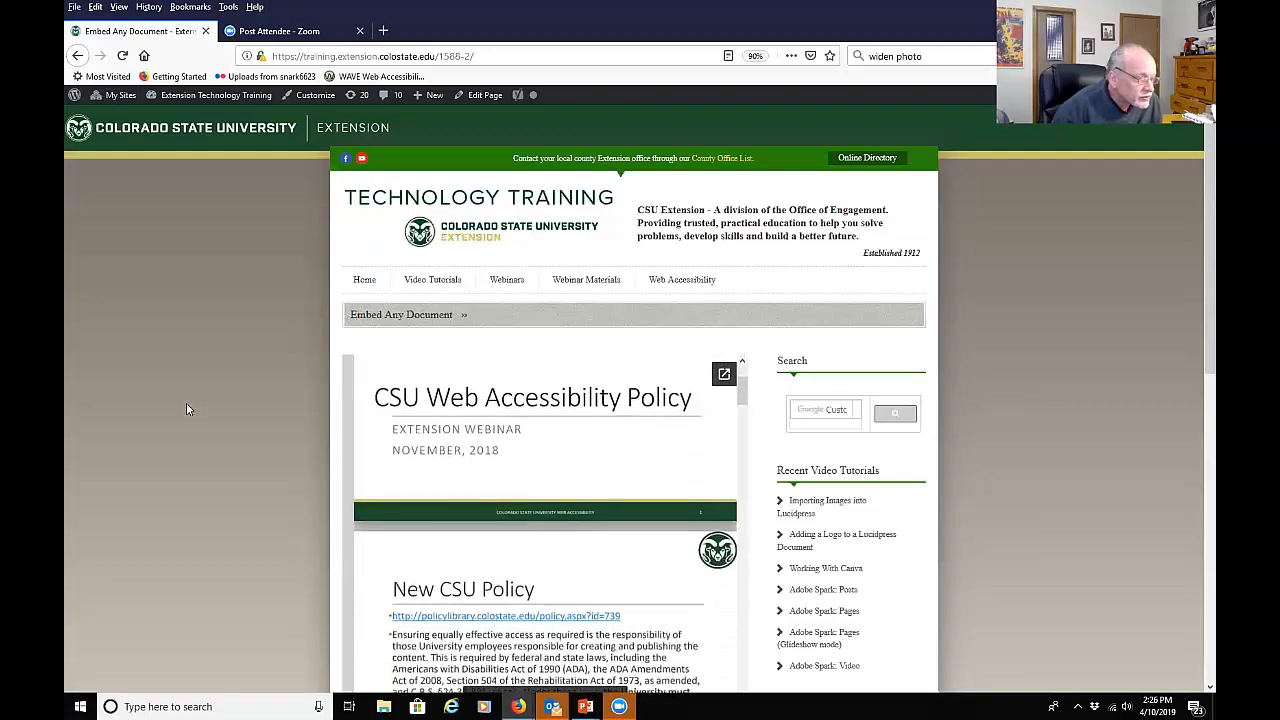
scroll(186, 402, "down", 1)
scroll(186, 408, "down", 2)
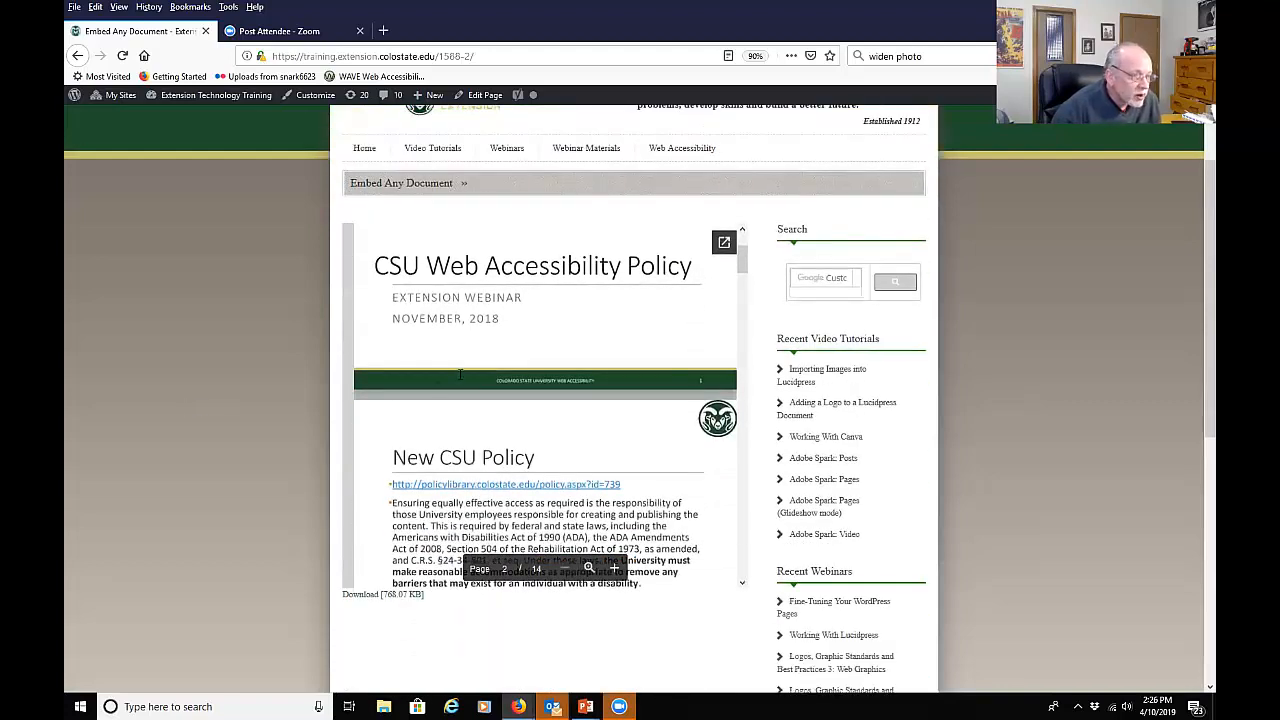
scroll(460, 375, "down", 3)
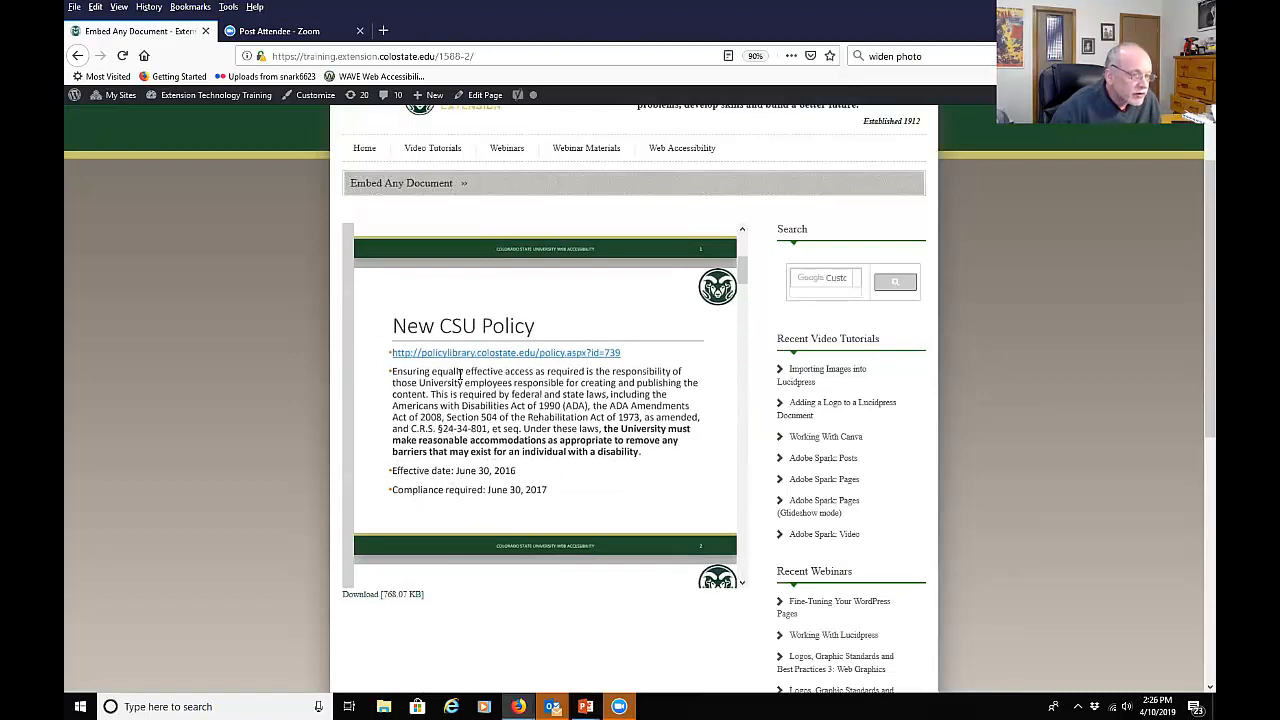
scroll(460, 375, "down", 8)
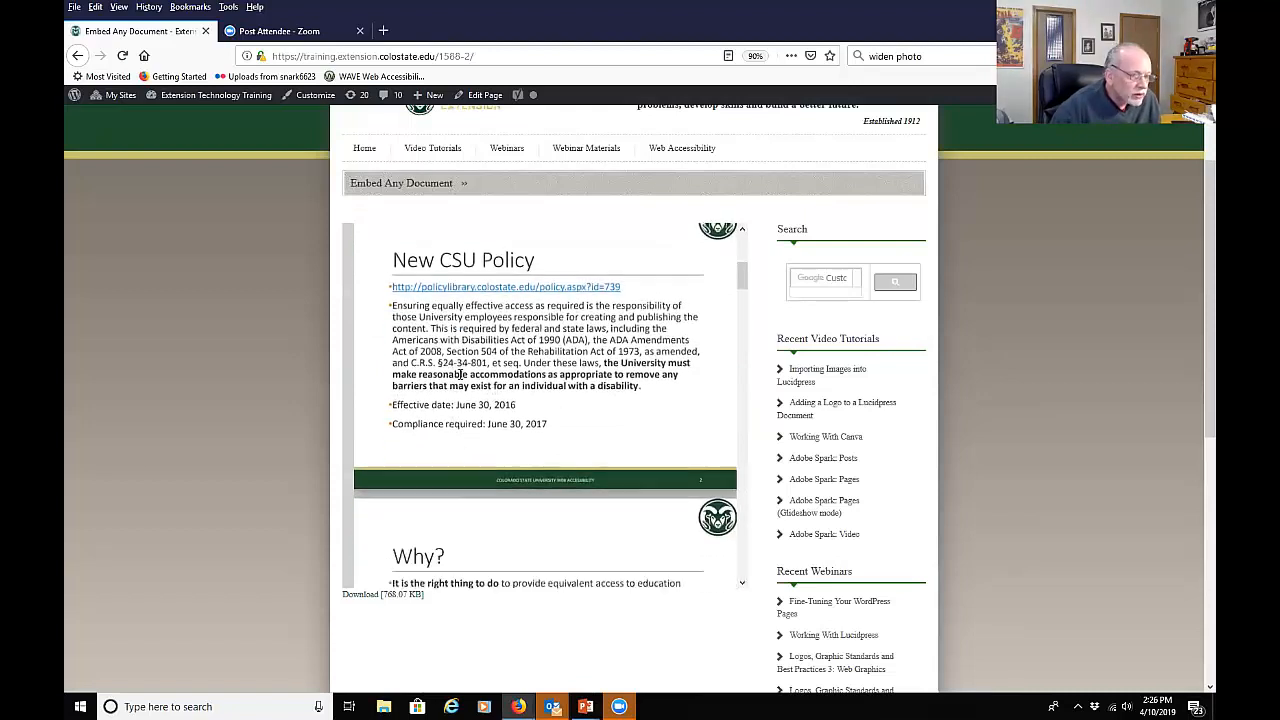
scroll(460, 373, "down", 9)
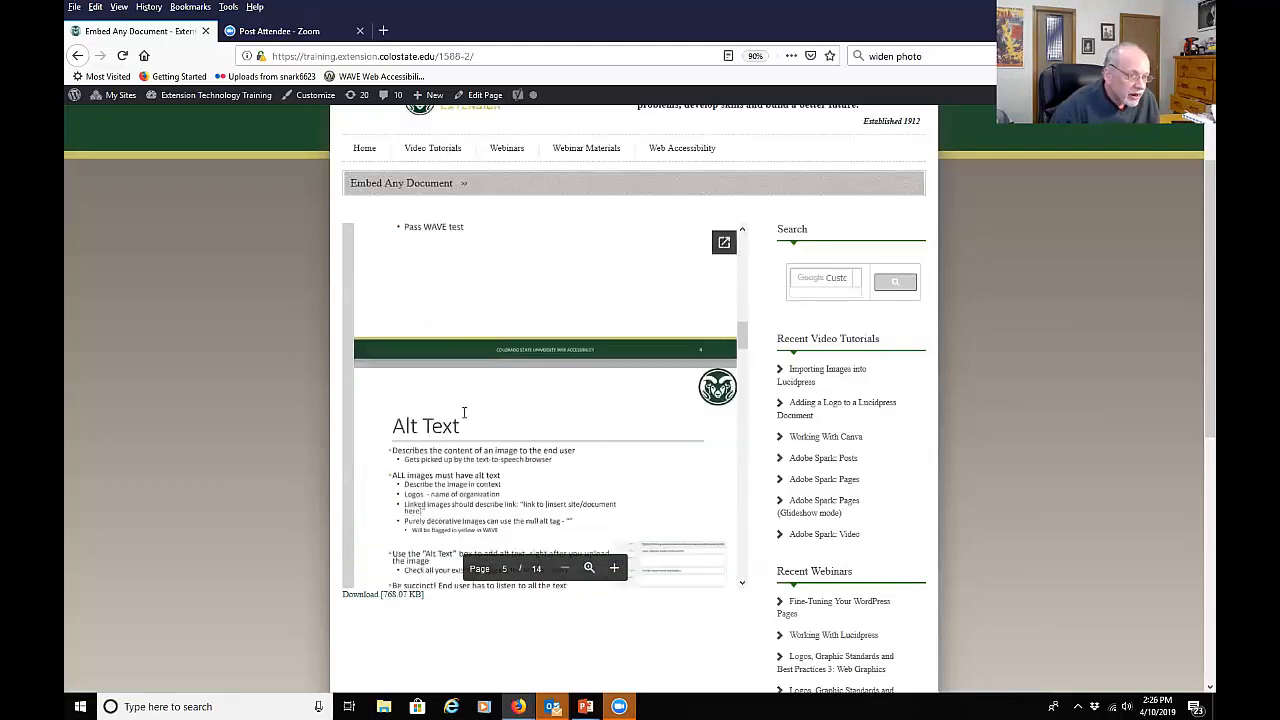
scroll(466, 410, "up", 14)
scroll(468, 404, "up", 4)
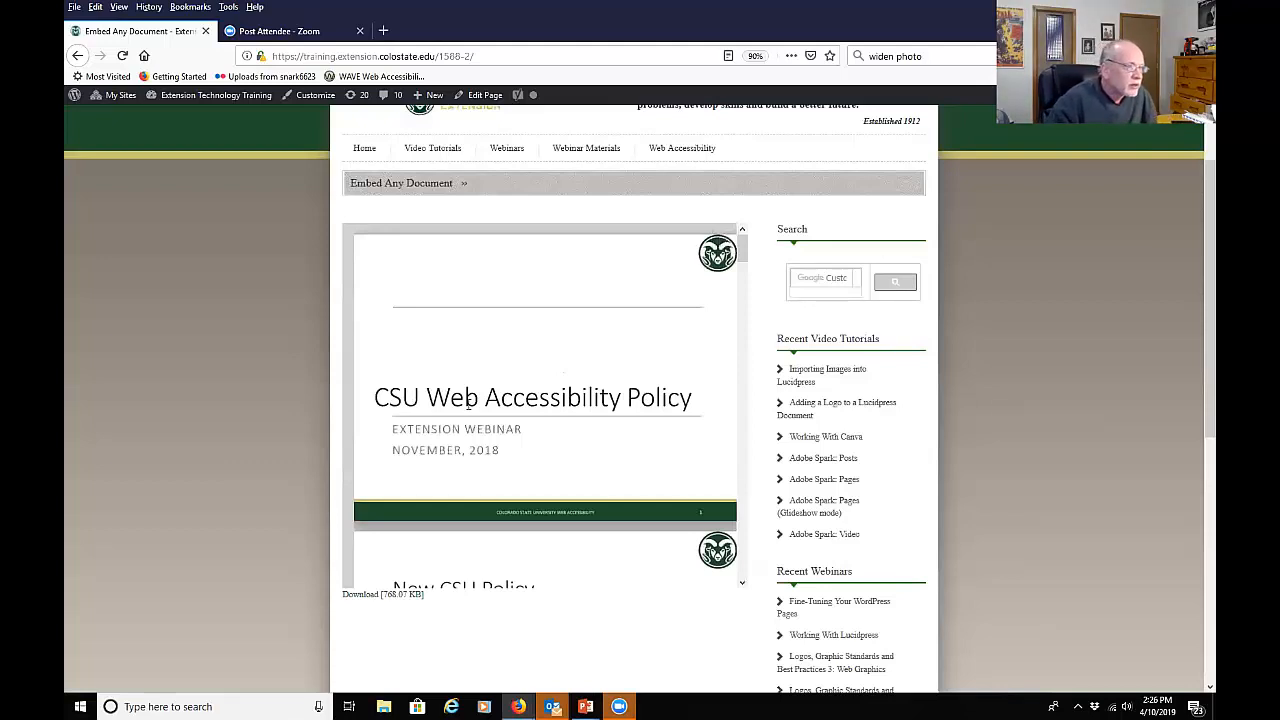
Step: Open the Embed Any Document page for editing and delete the existing embeddoc shortcode from its content
left_click(474, 98)
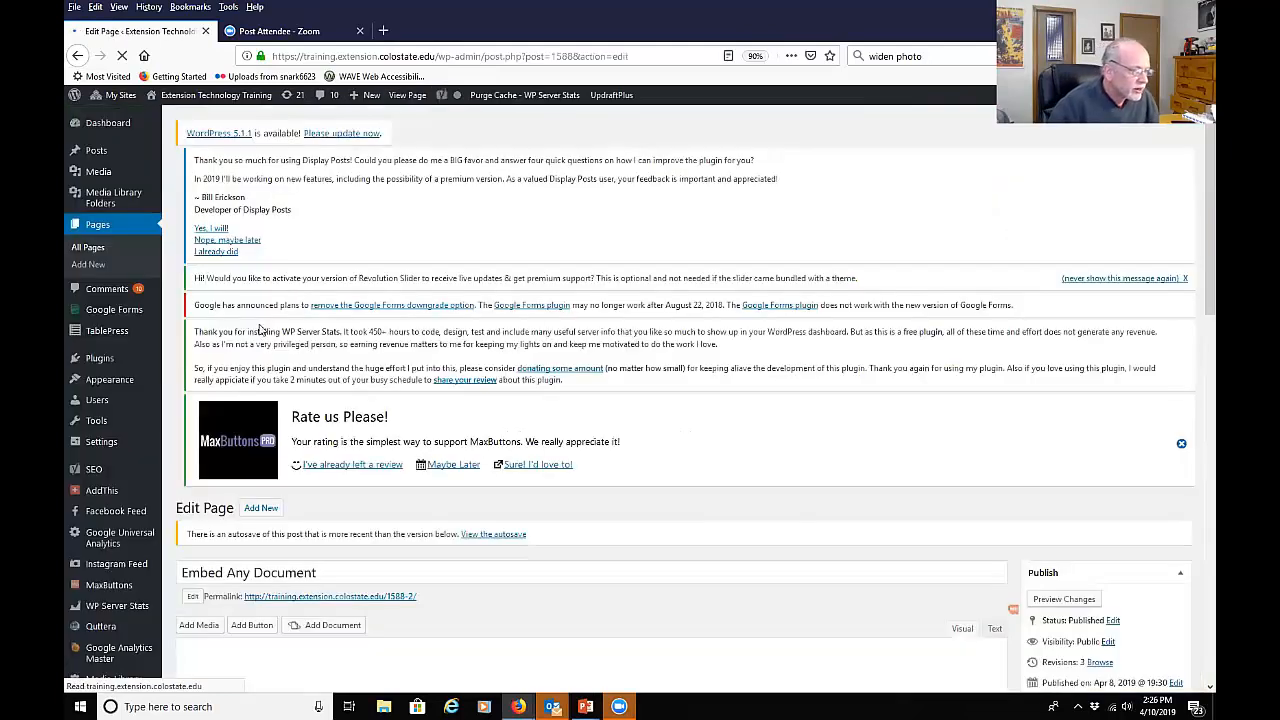
scroll(351, 449, "down", 3)
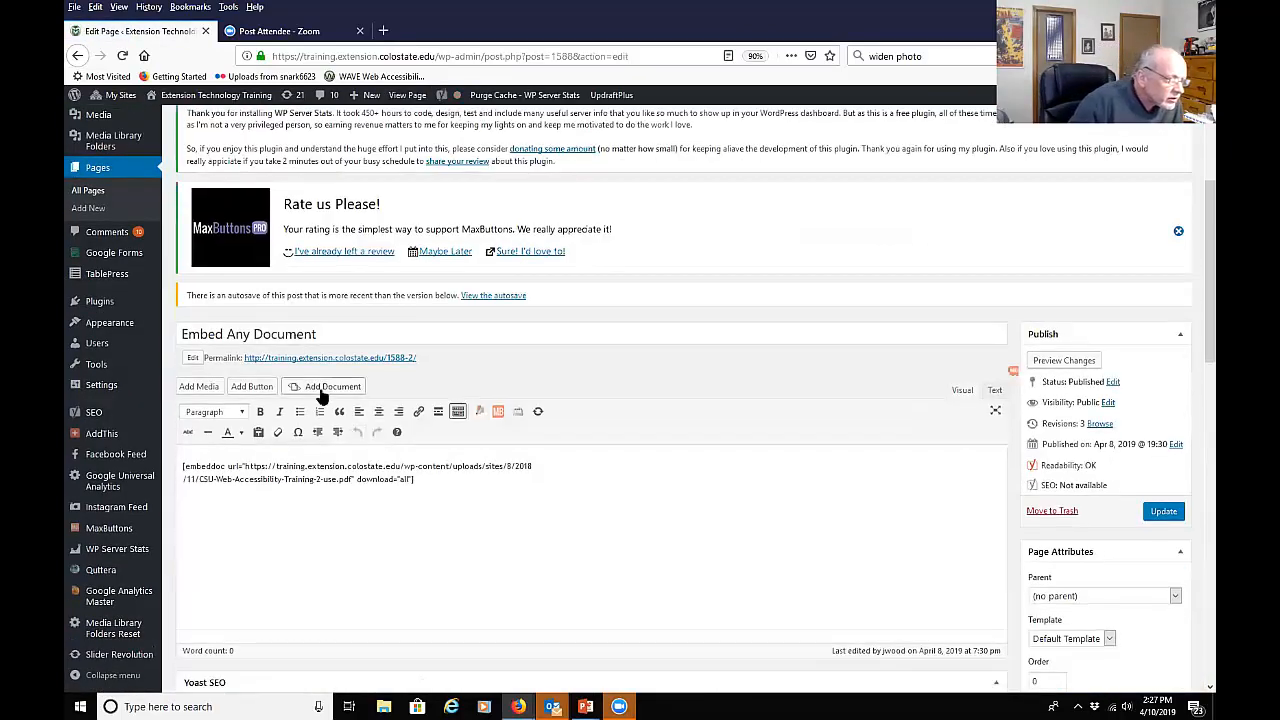
left_click(340, 480)
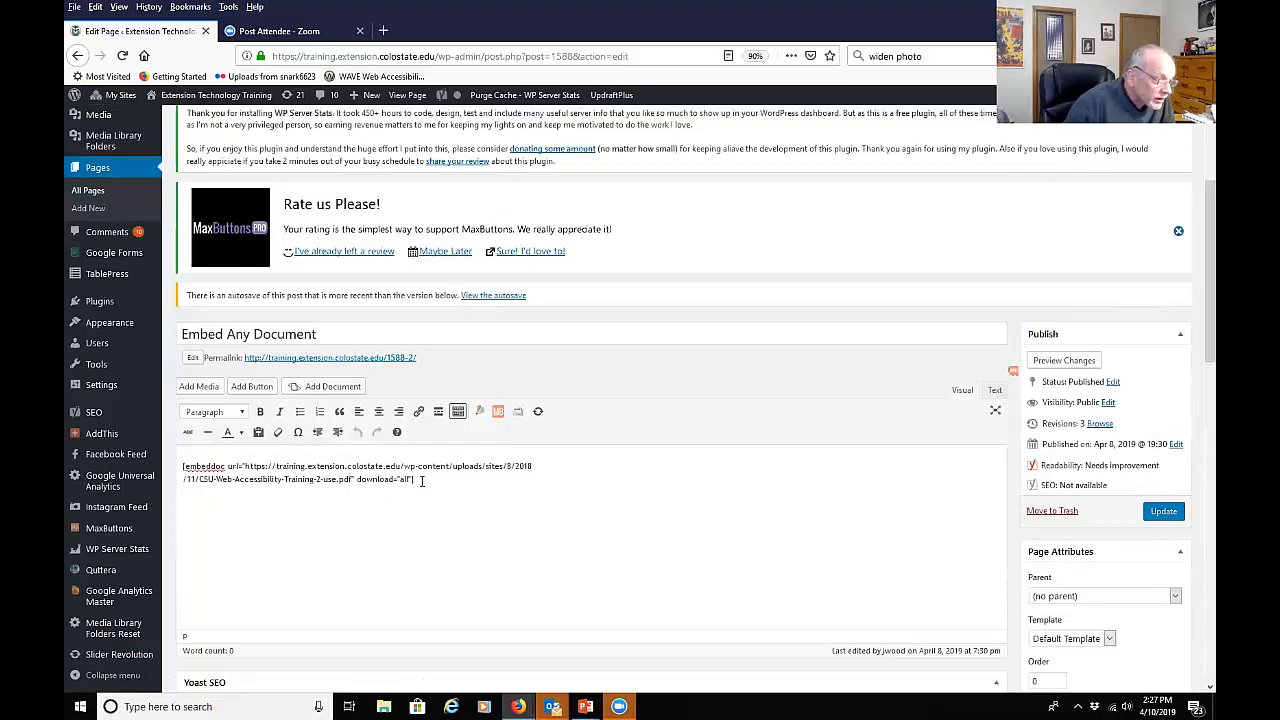
key("ctrl+a")
key("BackSpace")
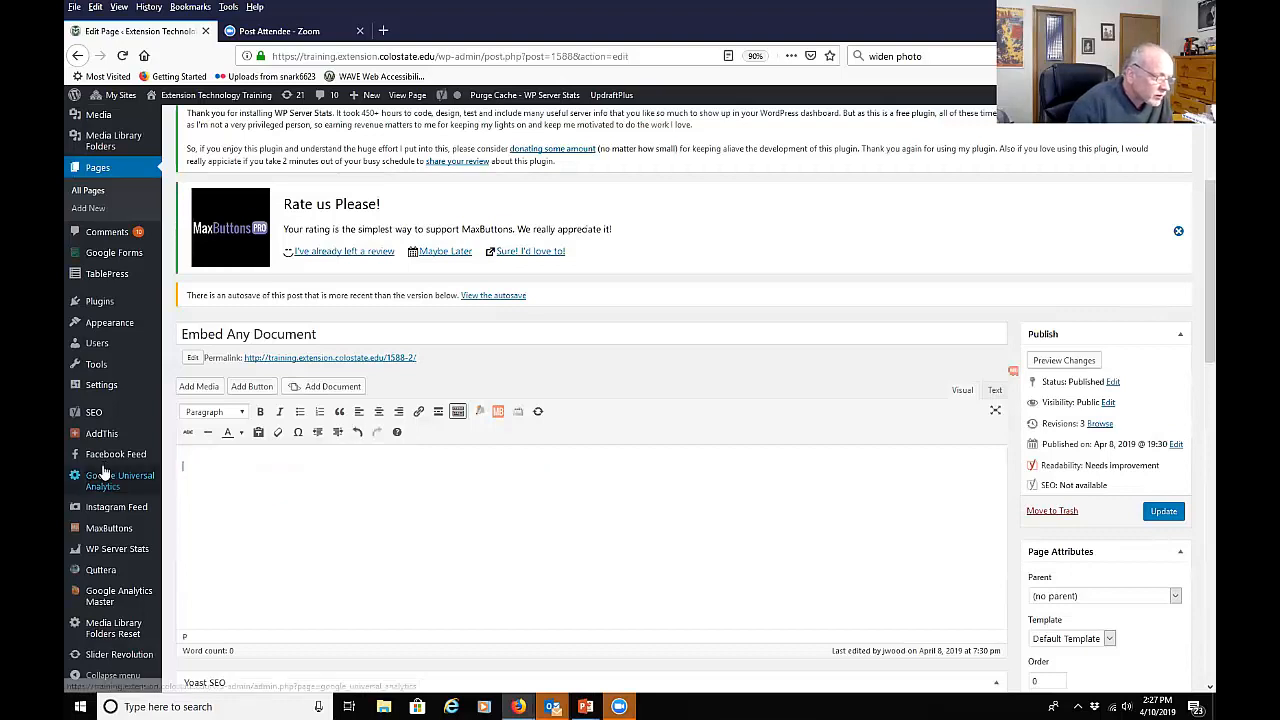
Step: Add a document to the page, choosing CSU-Web-Accessibility-Training-use.pdf from the media library
left_click(330, 388)
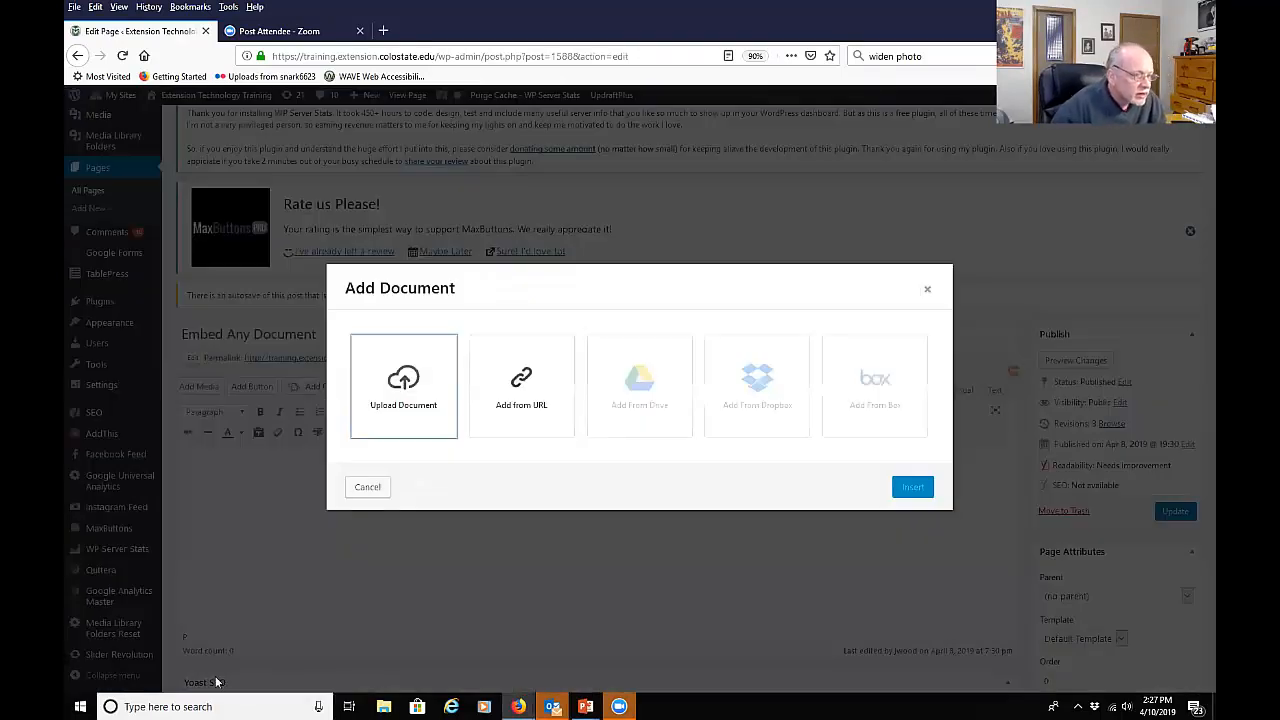
left_click(414, 398)
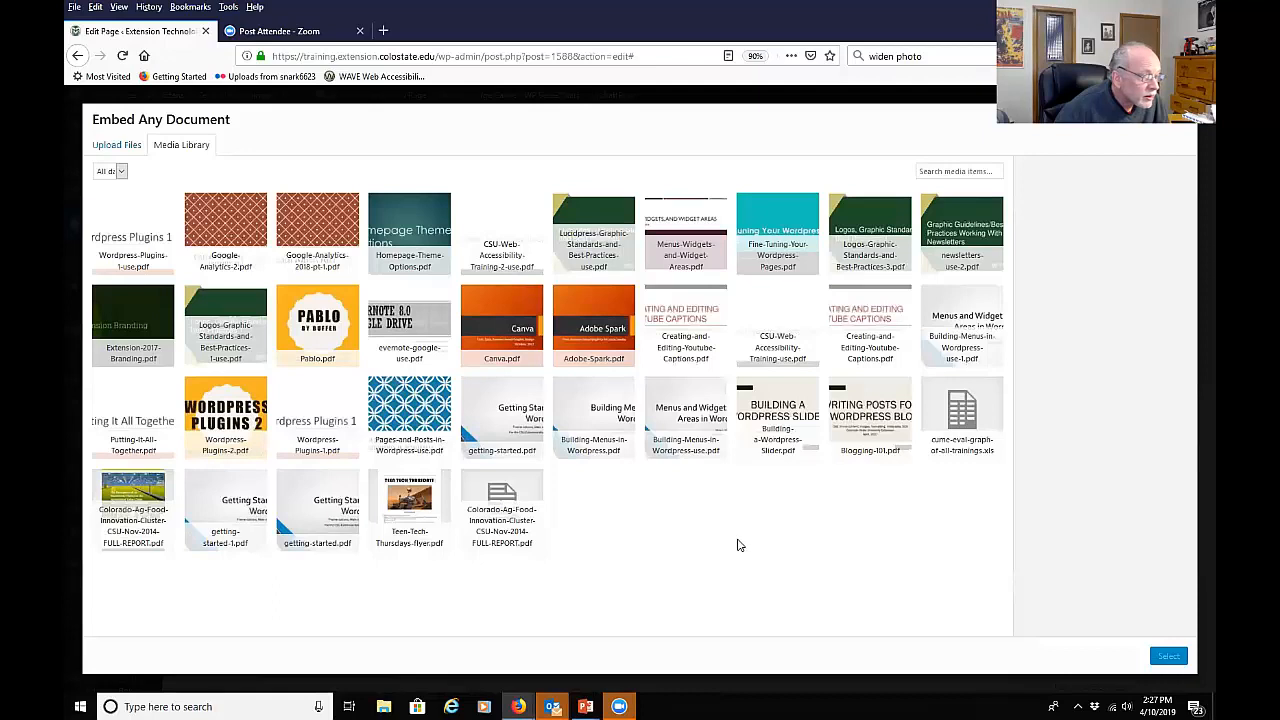
left_click(770, 328)
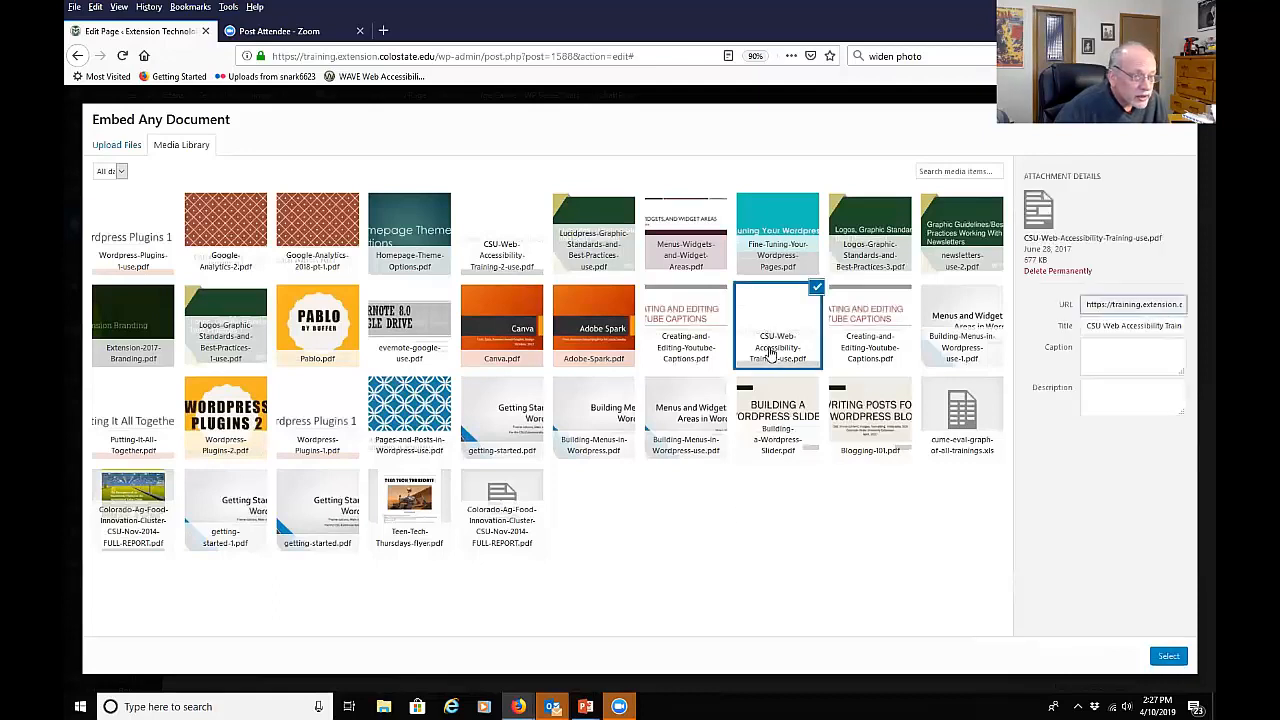
left_click(1168, 656)
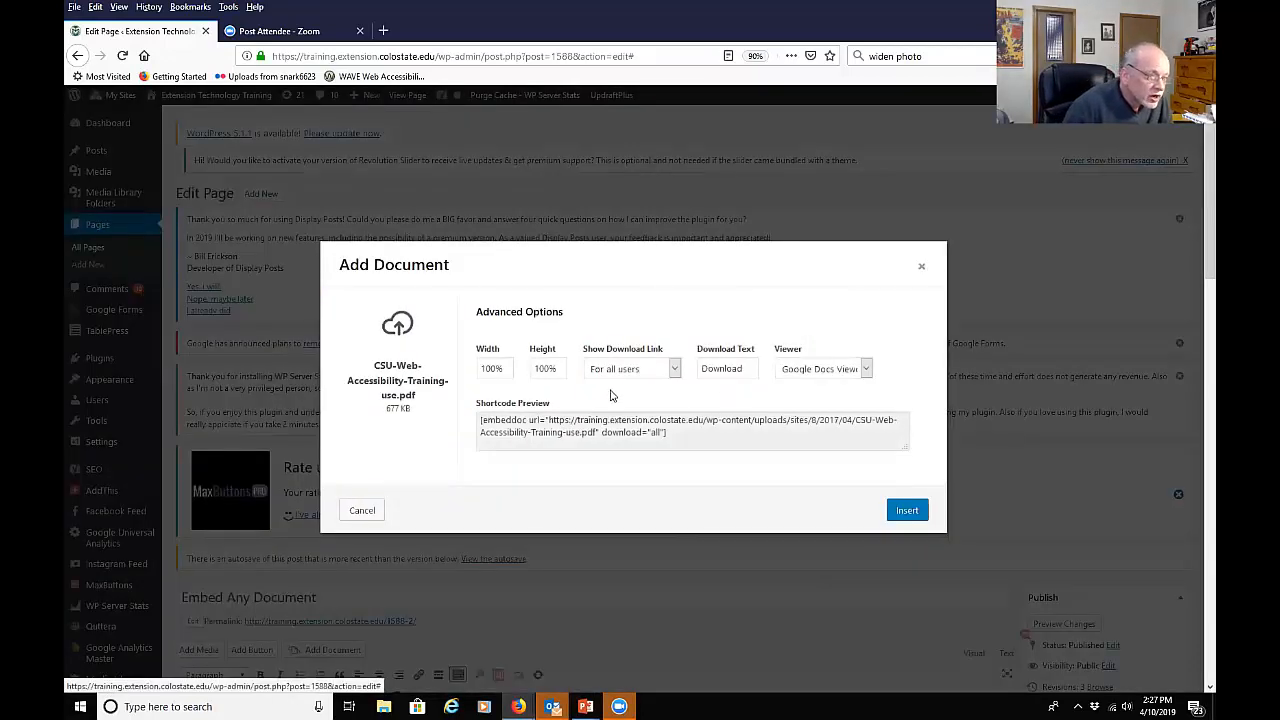
Step: Choose Google Docs Viewer as the document's viewer and insert its embed shortcode into the page
left_click(866, 369)
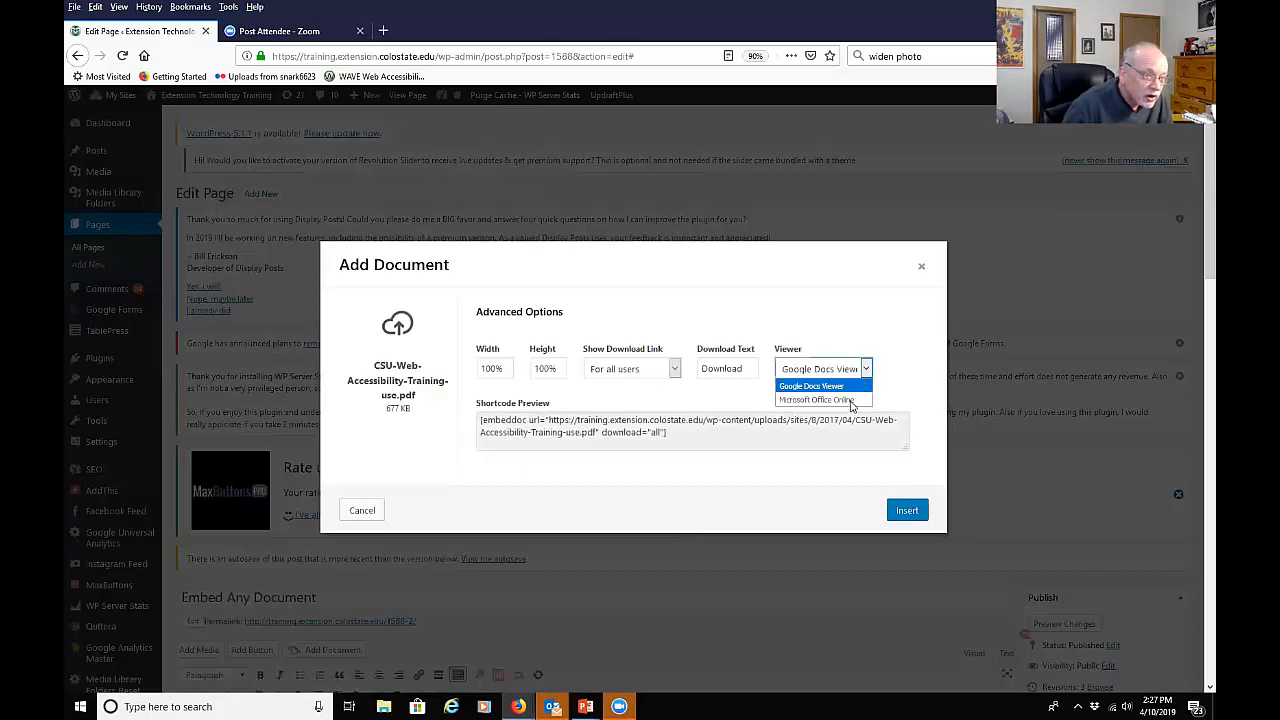
left_click(838, 385)
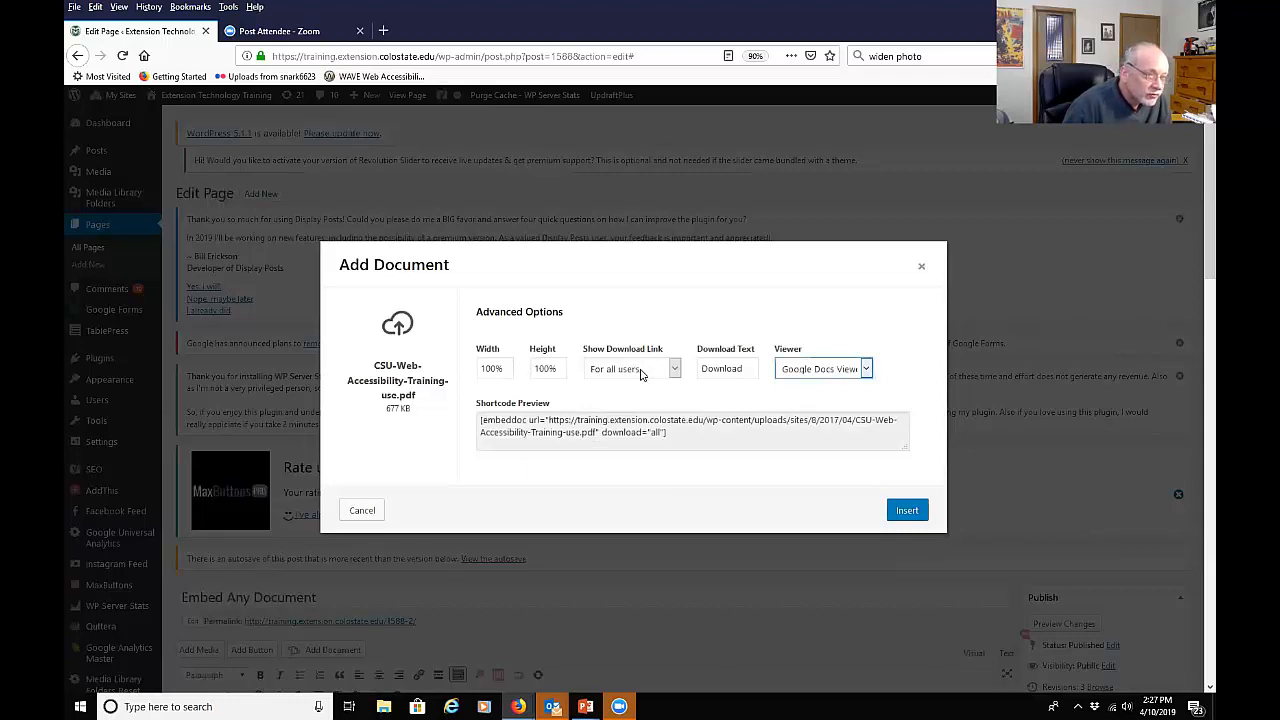
left_click(916, 512)
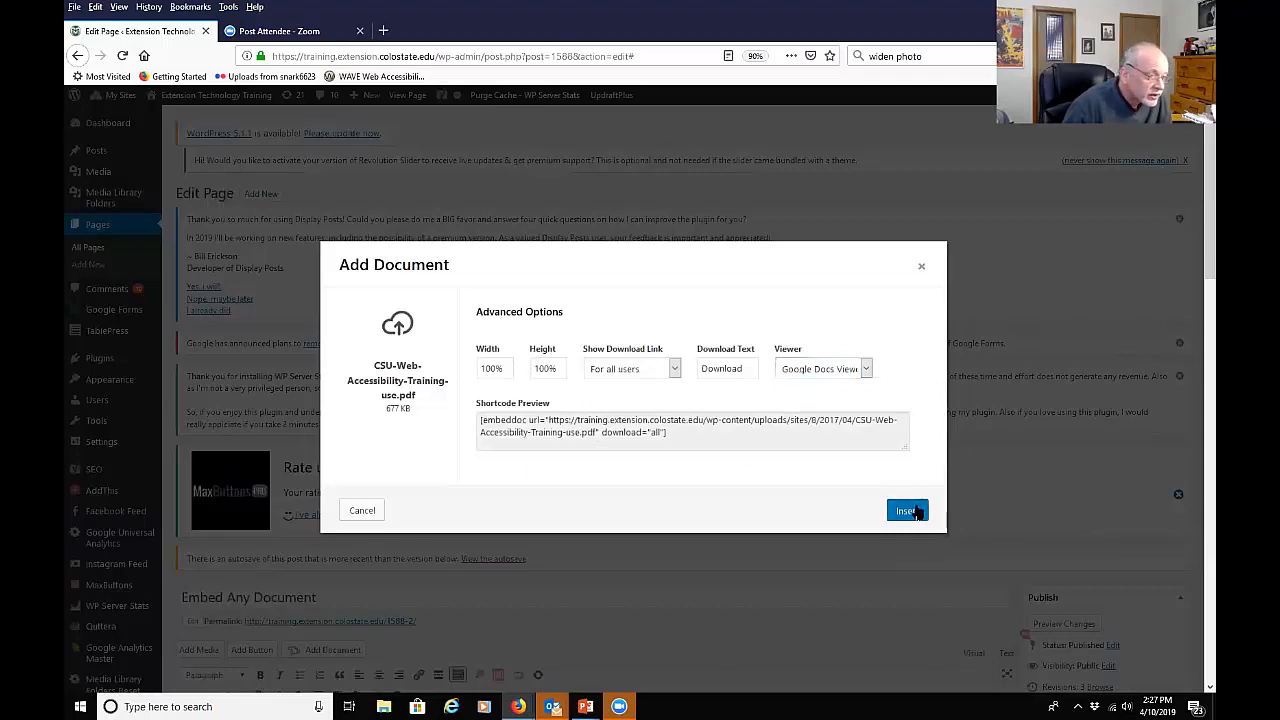
scroll(478, 625, "down", 2)
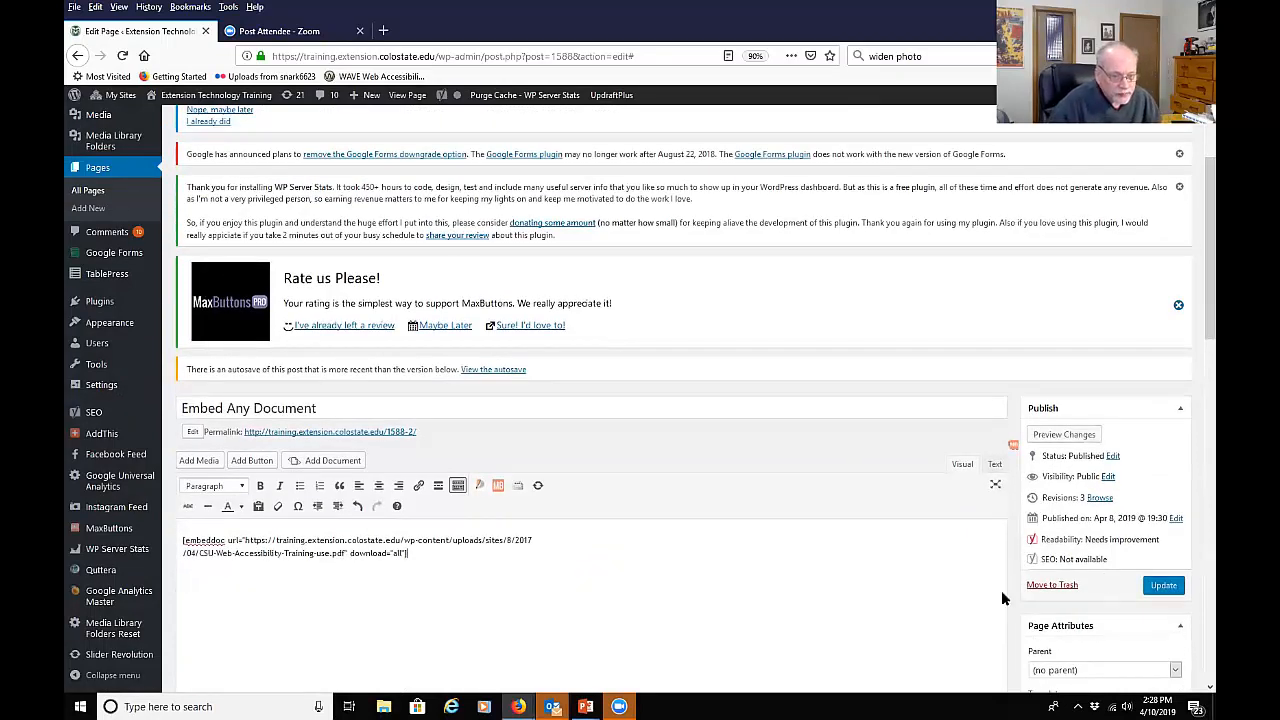
Step: Update the Embed Any Document page and view it on the live site to check the newly embedded PDF
left_click(1165, 586)
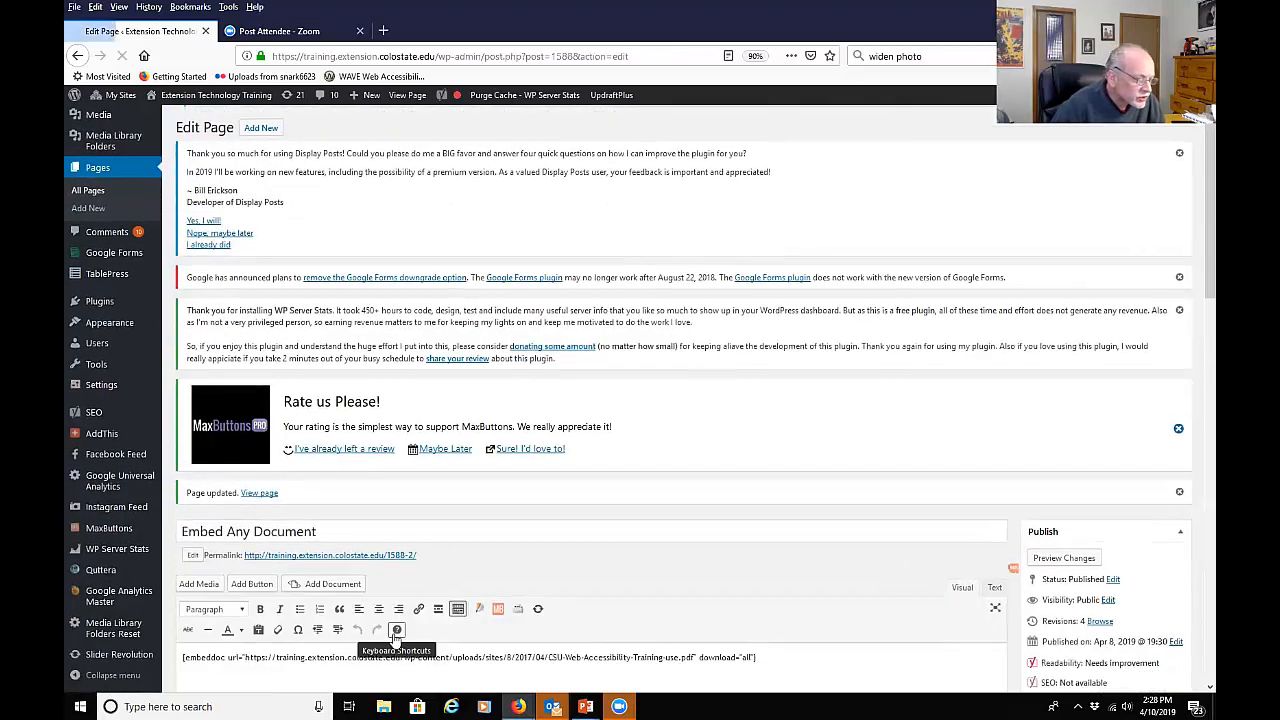
left_click(377, 557)
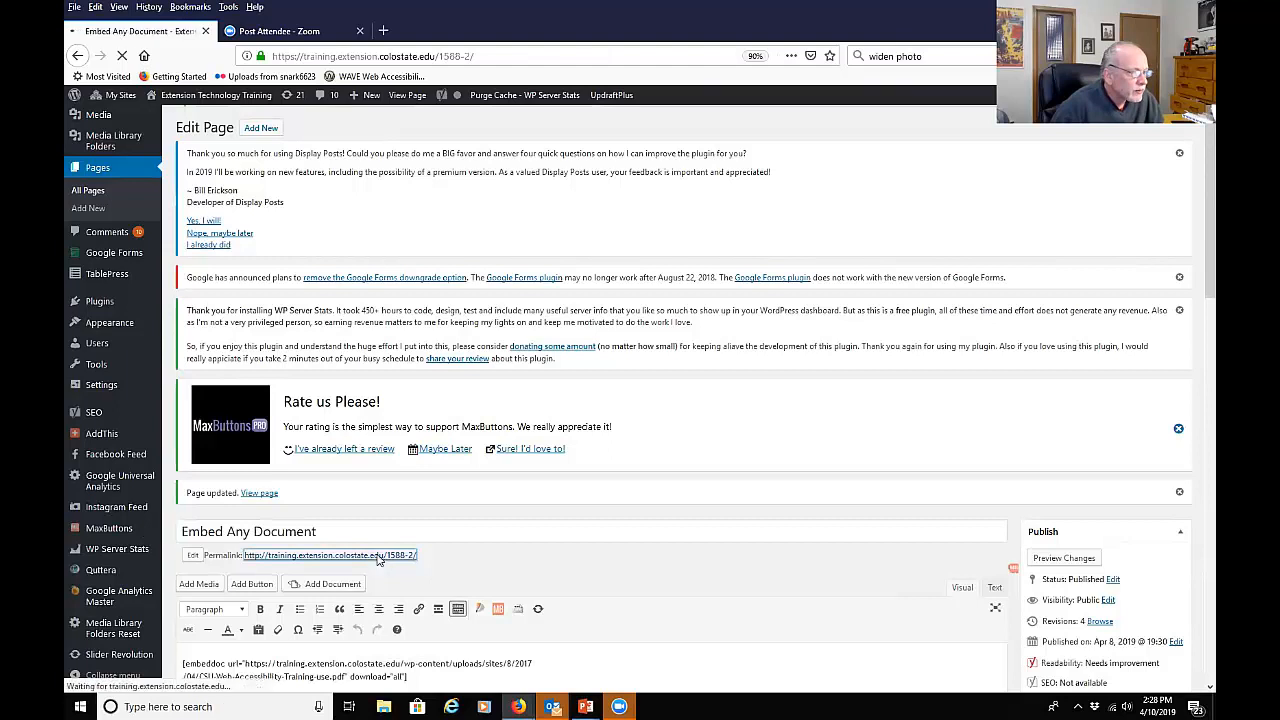
scroll(397, 527, "down", 5)
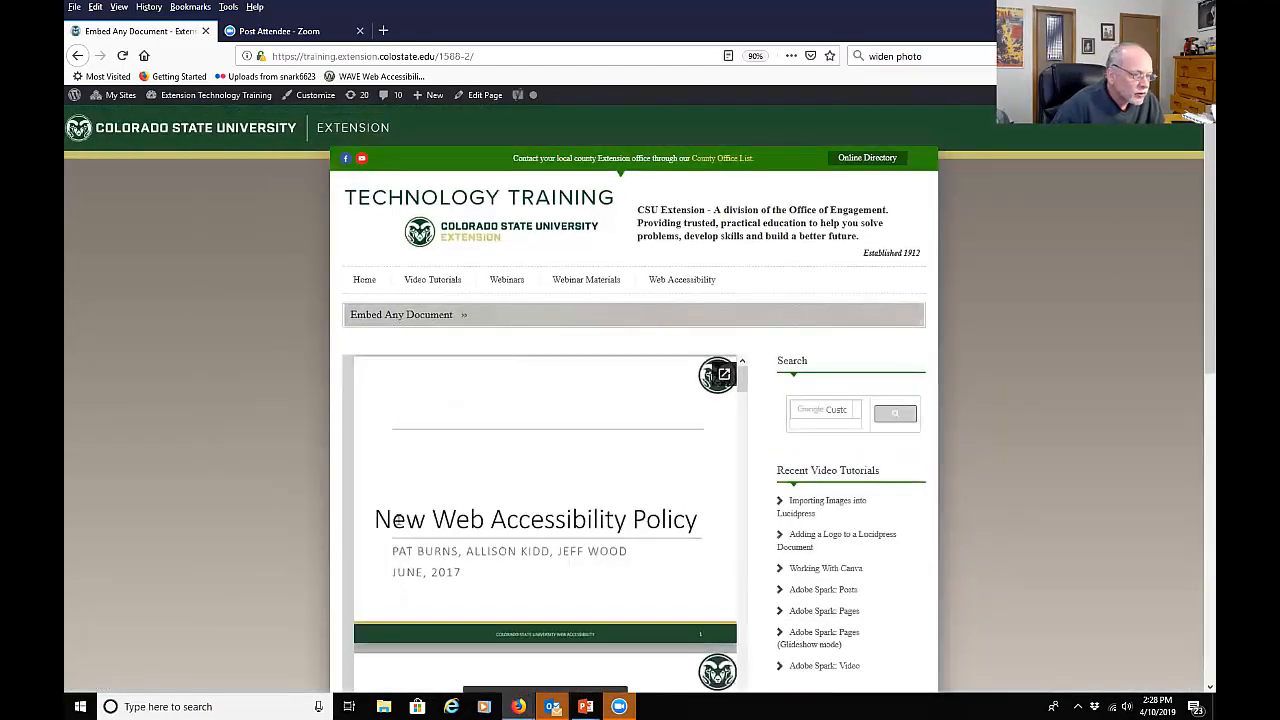
scroll(398, 519, "up", 5)
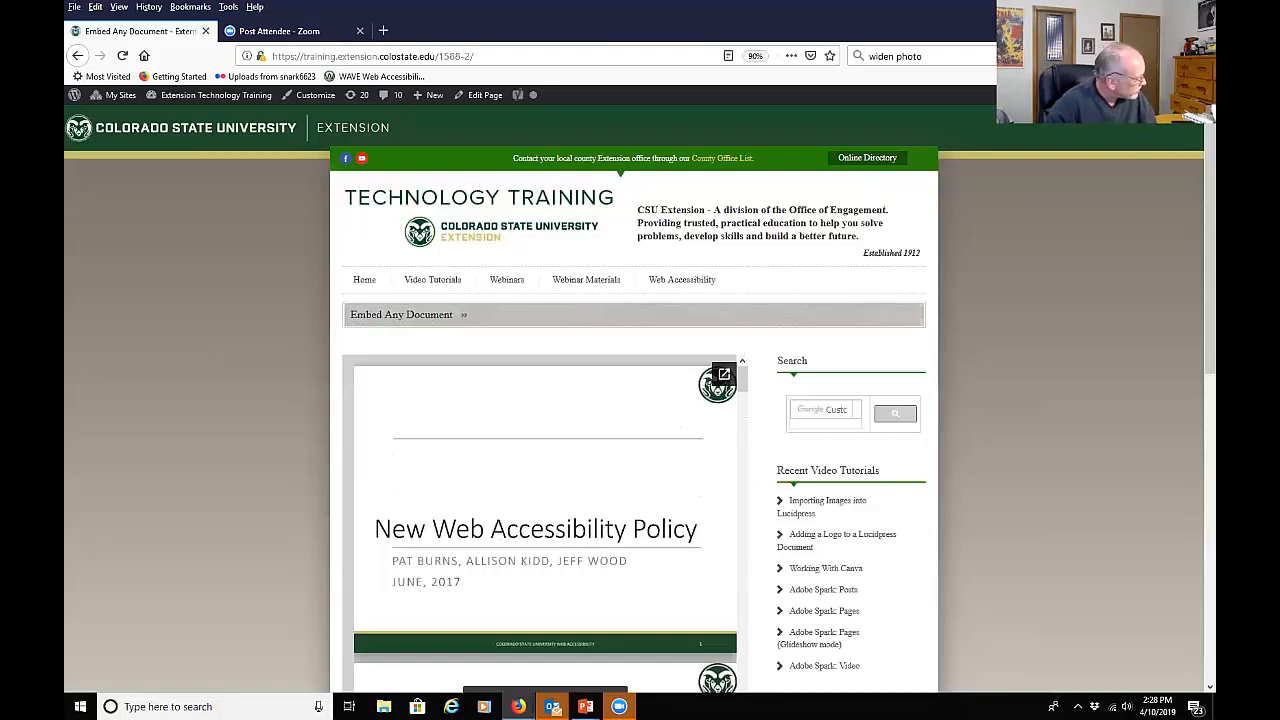
key("alt+Tab")
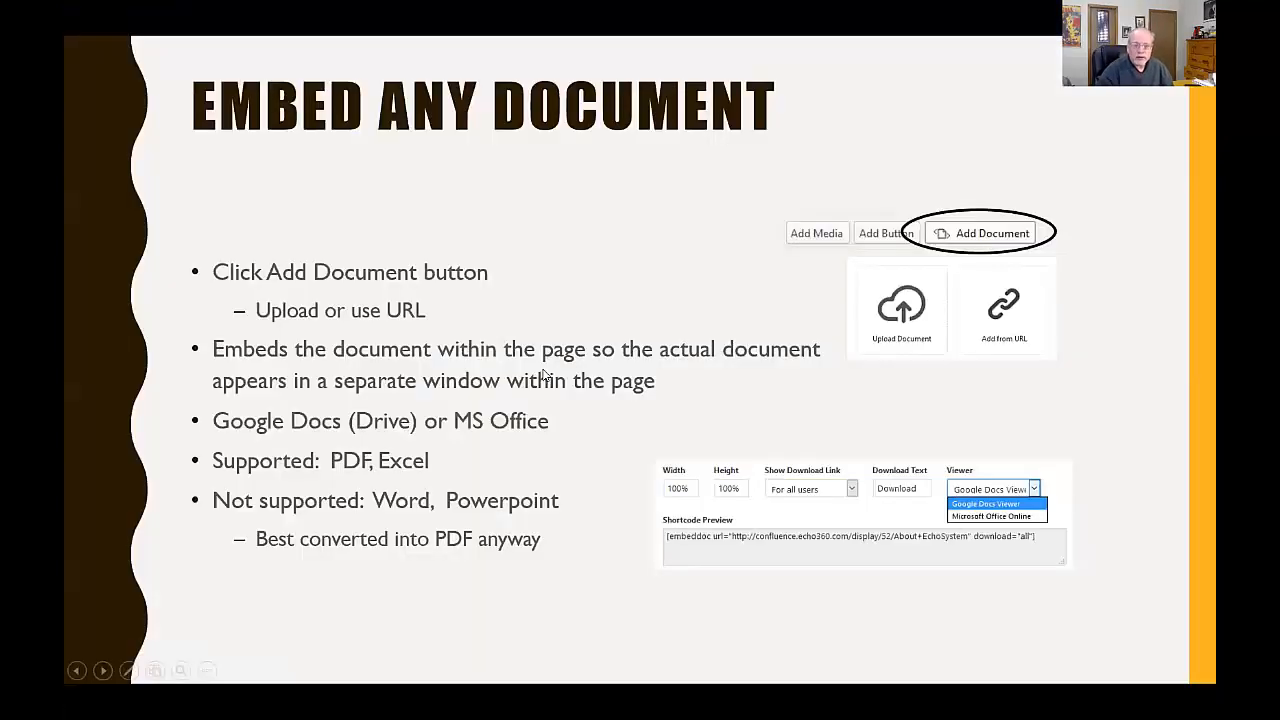
key("Right")
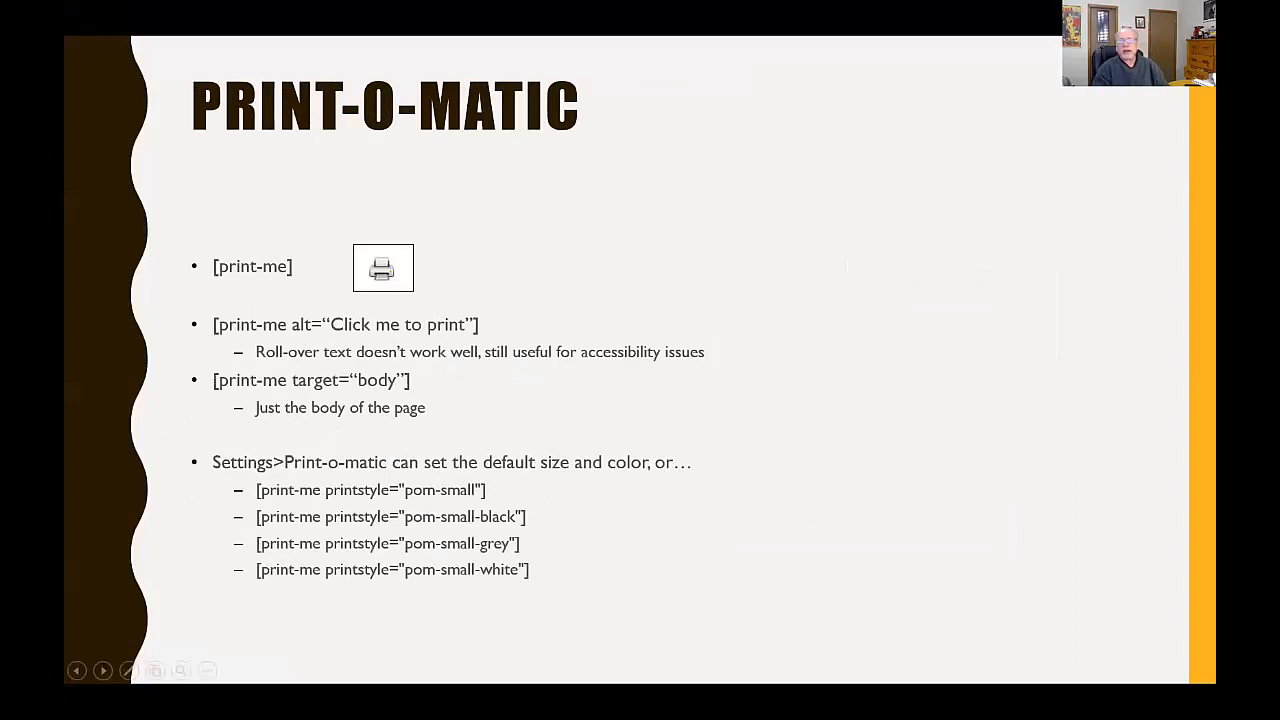